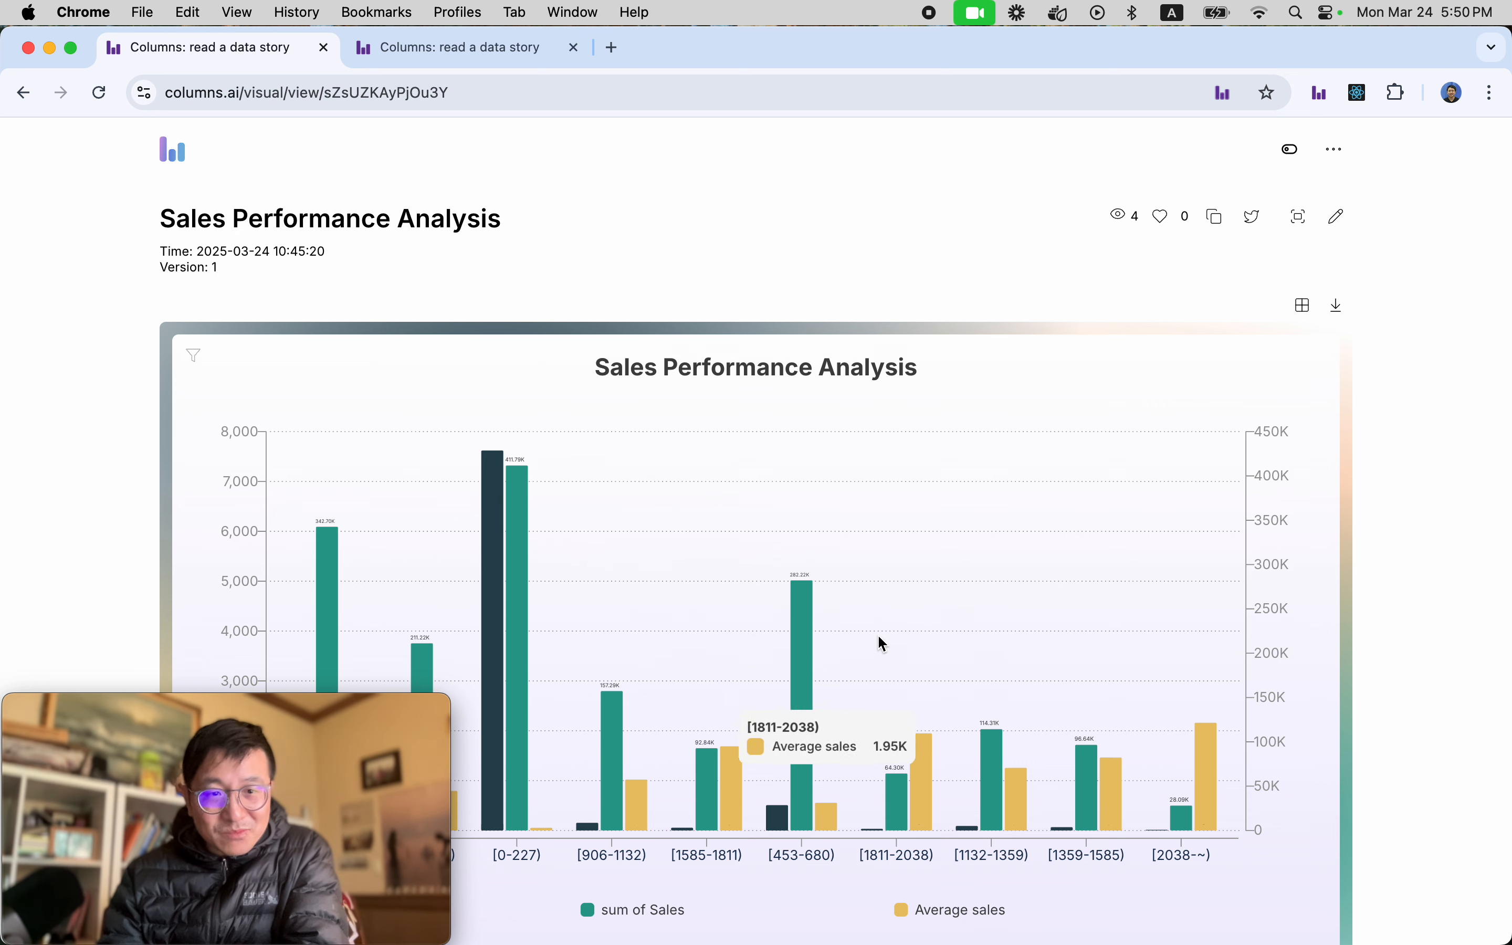
Return to the workspace and create a new story using the saved hypermart_csv dataset.
left_click(462, 48)
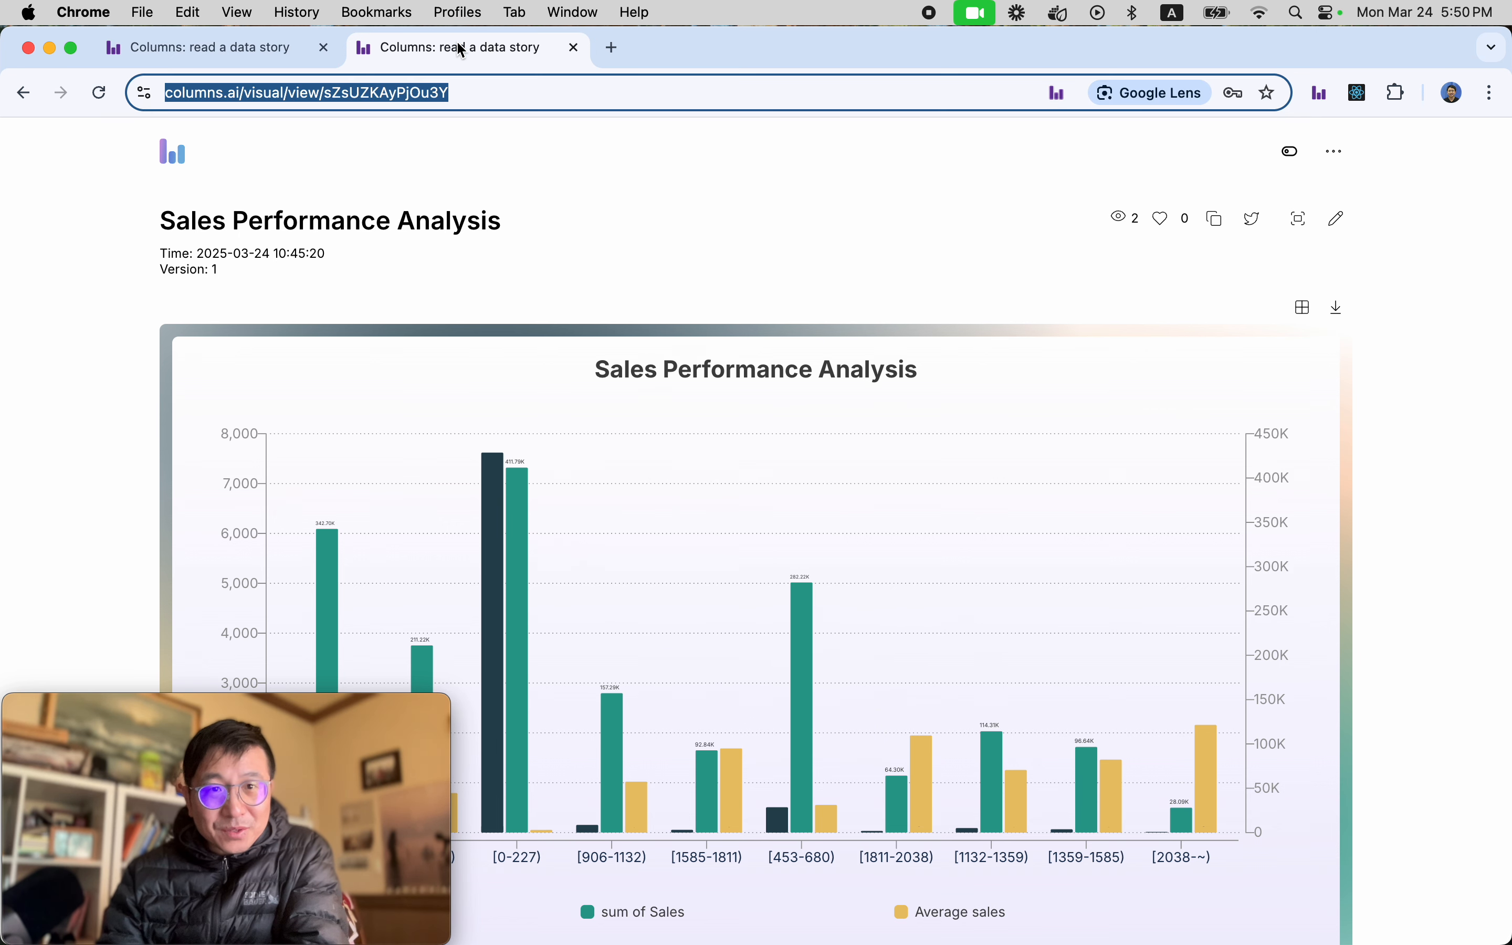
left_click(257, 47)
left_click(484, 49)
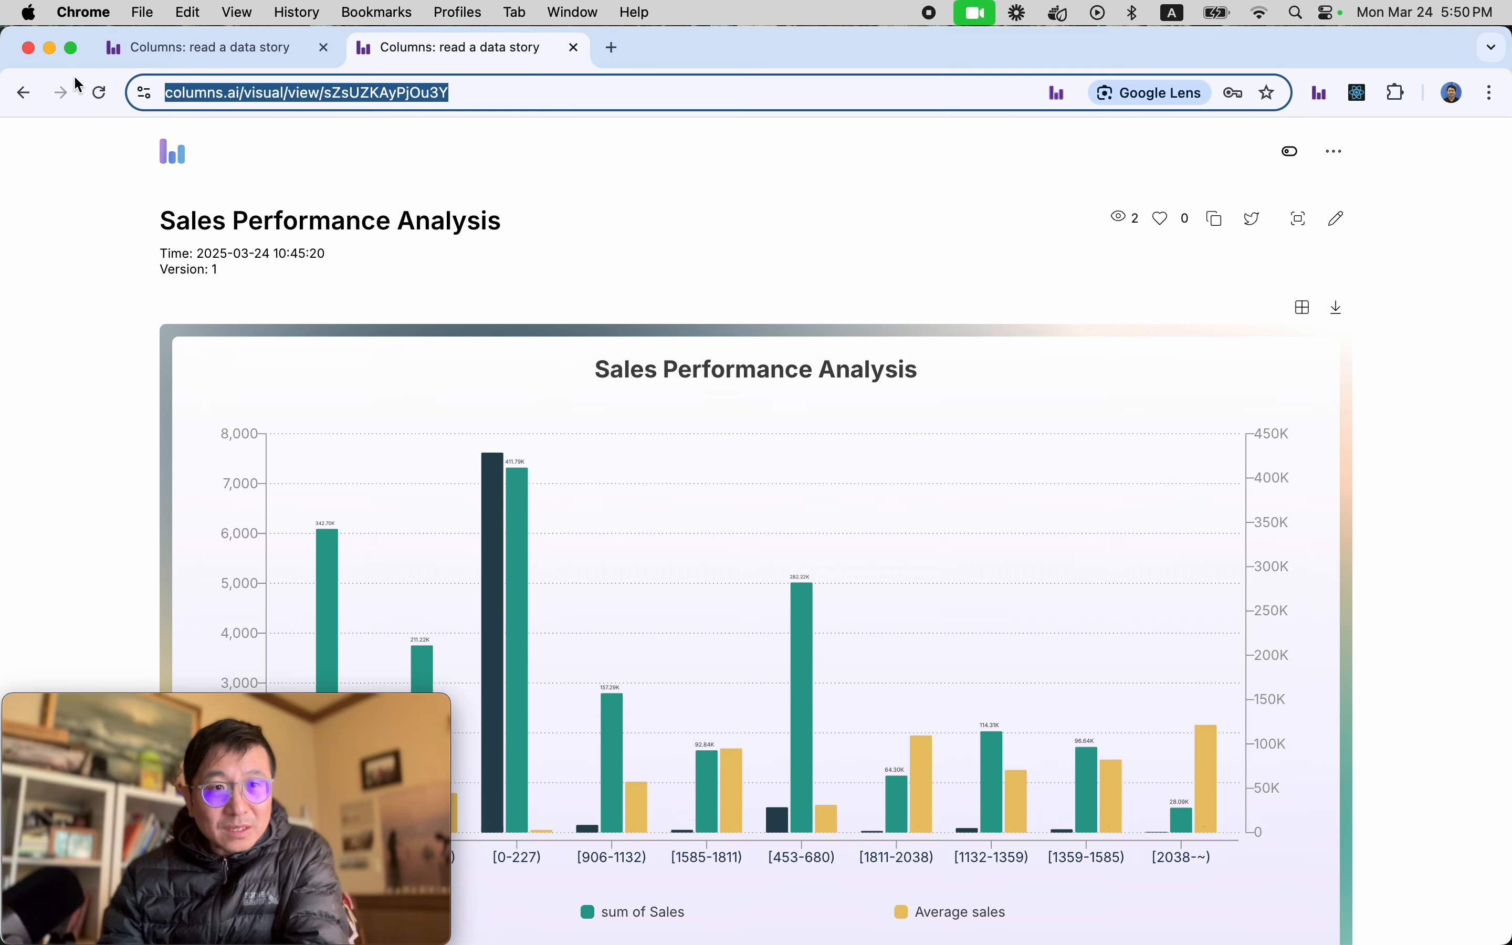
left_click(23, 93)
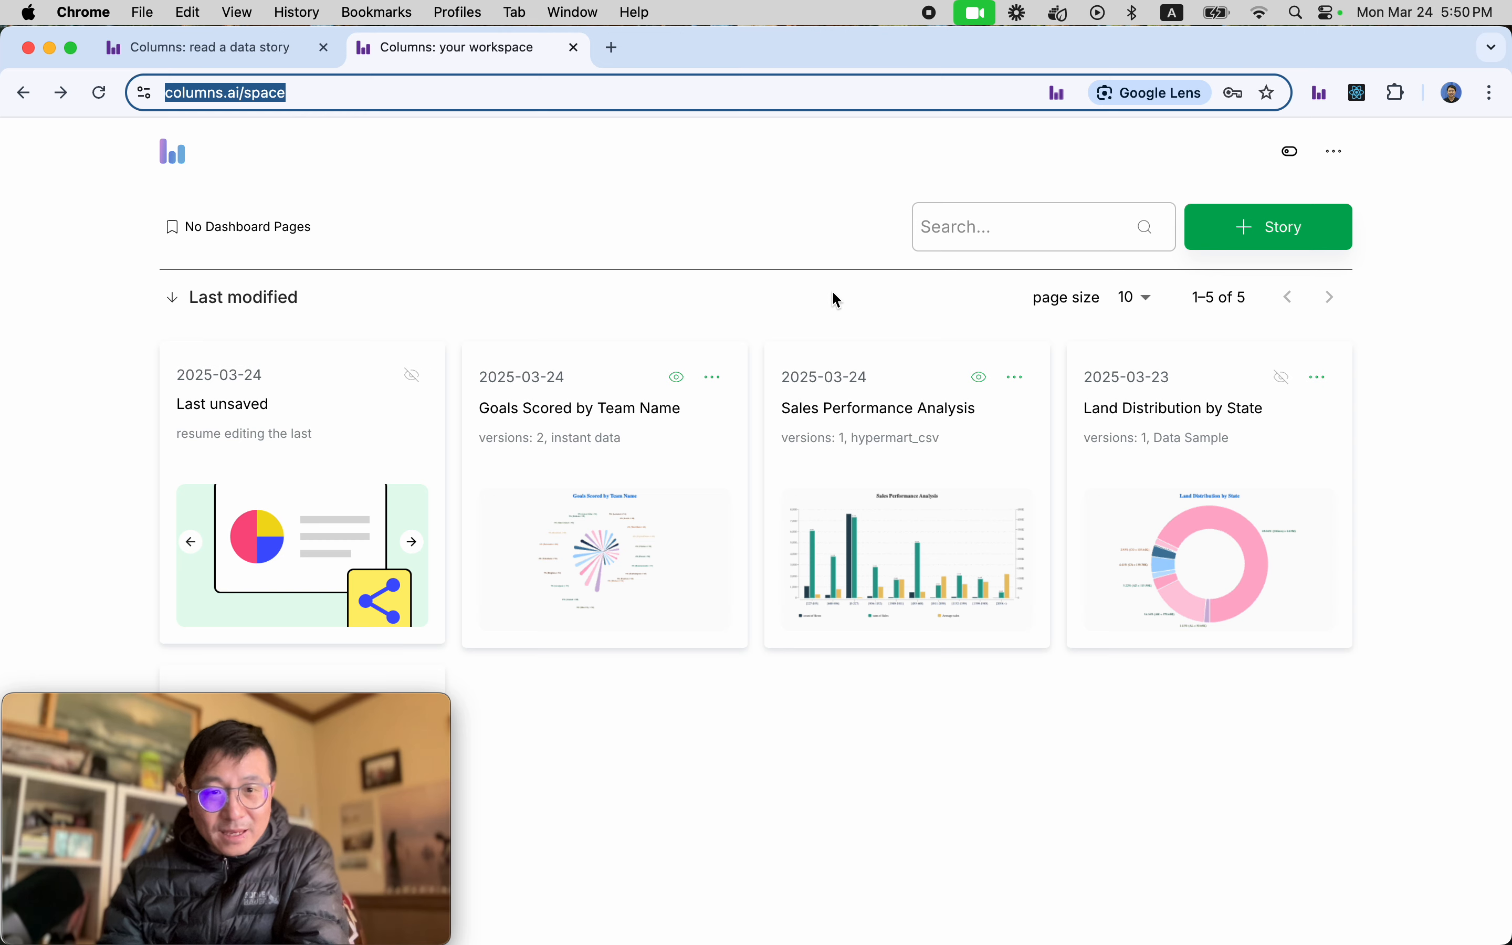
left_click(1303, 245)
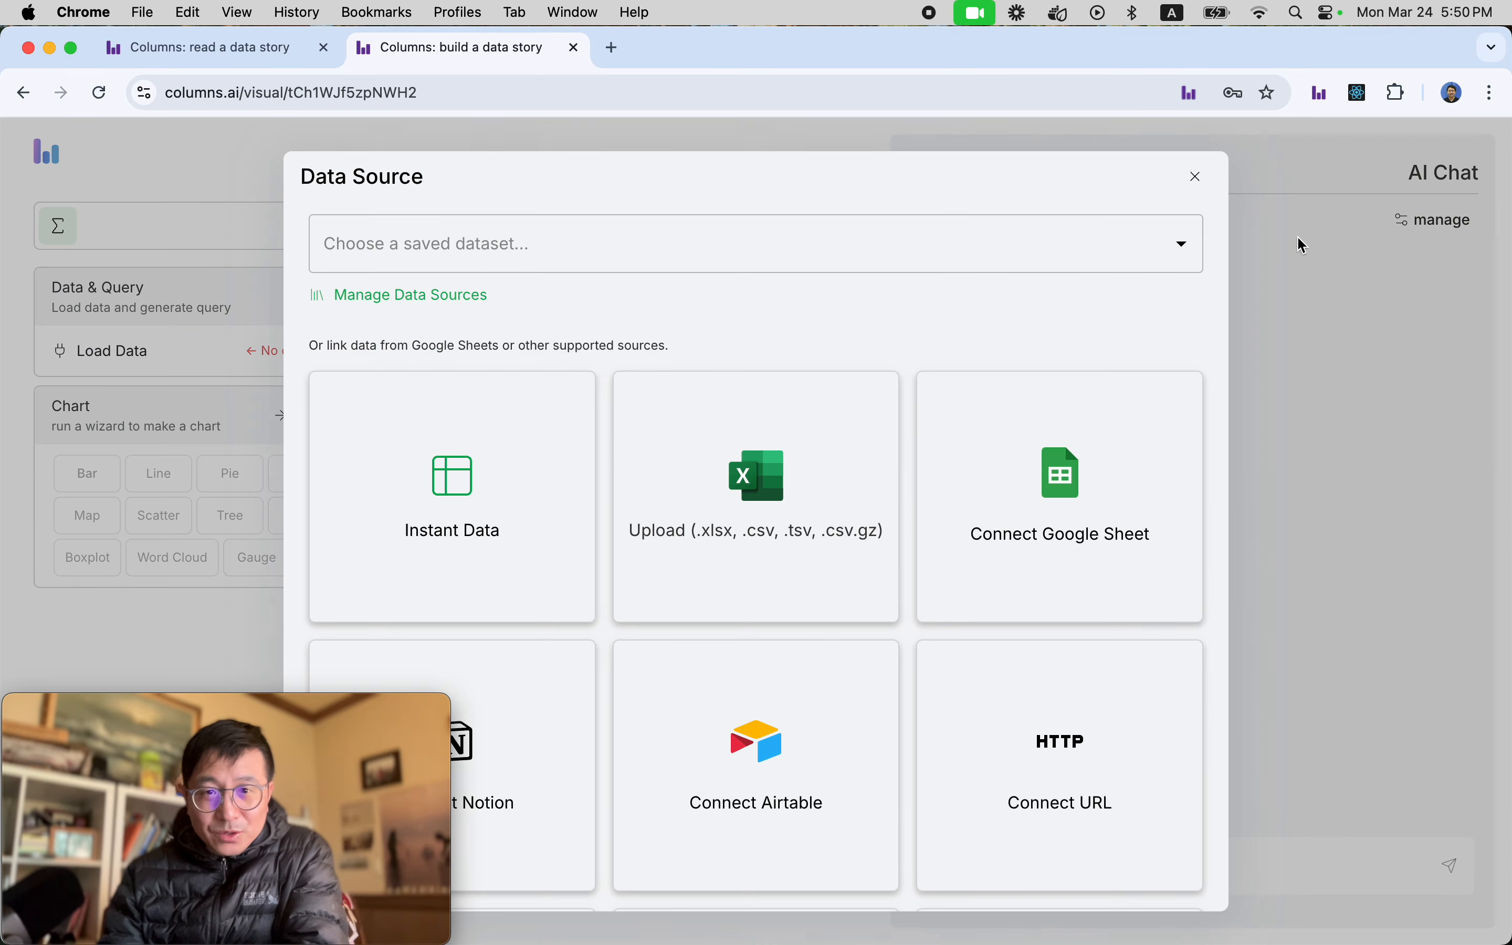
left_click(598, 252)
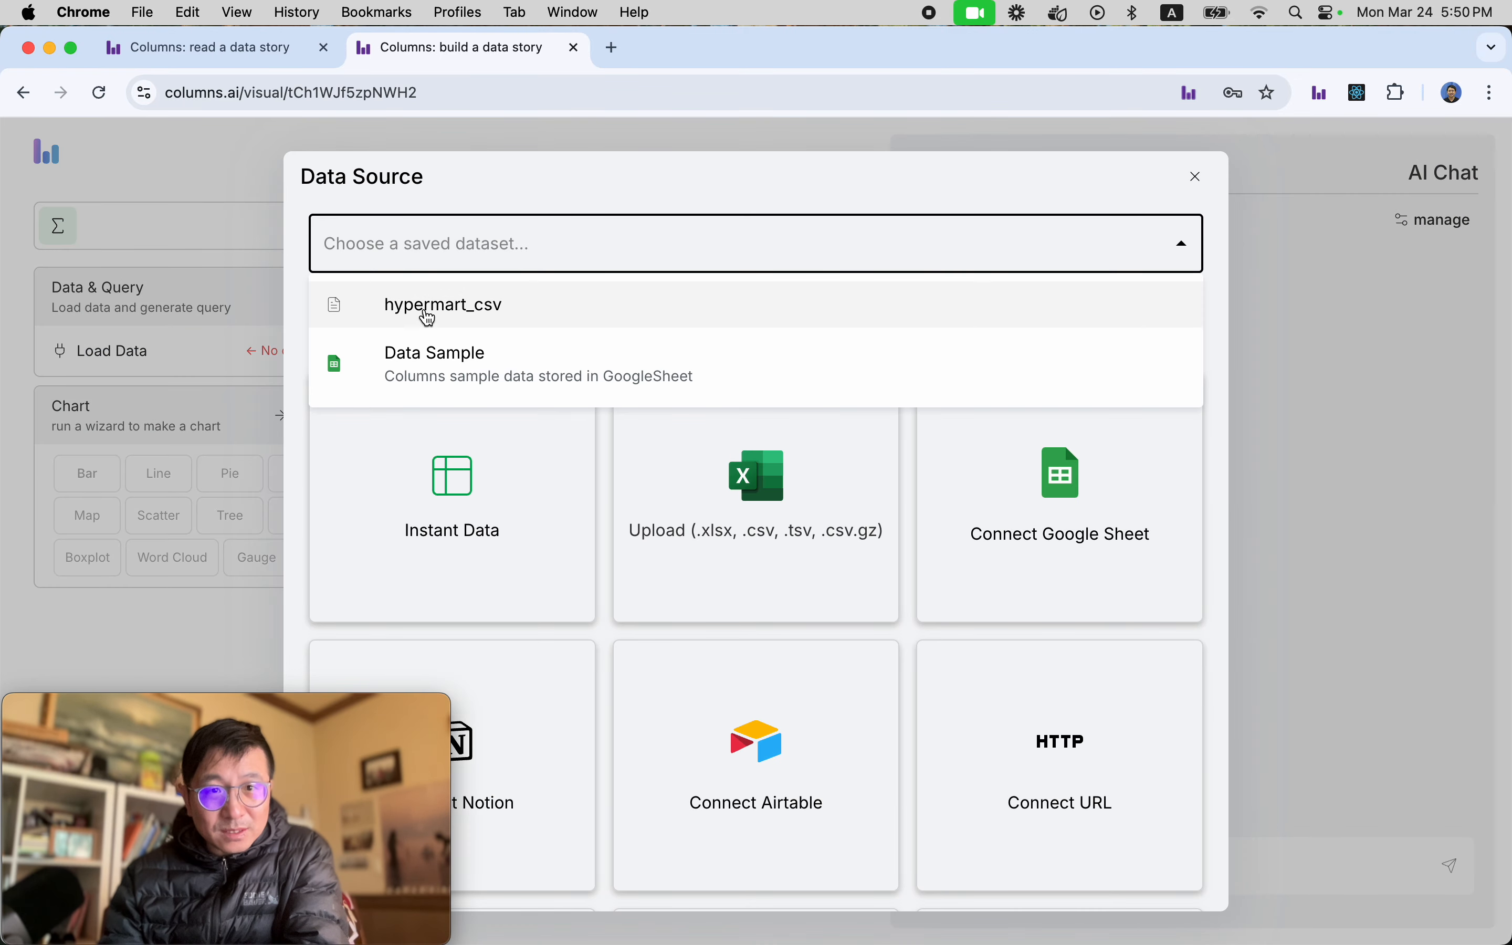
left_click(464, 312)
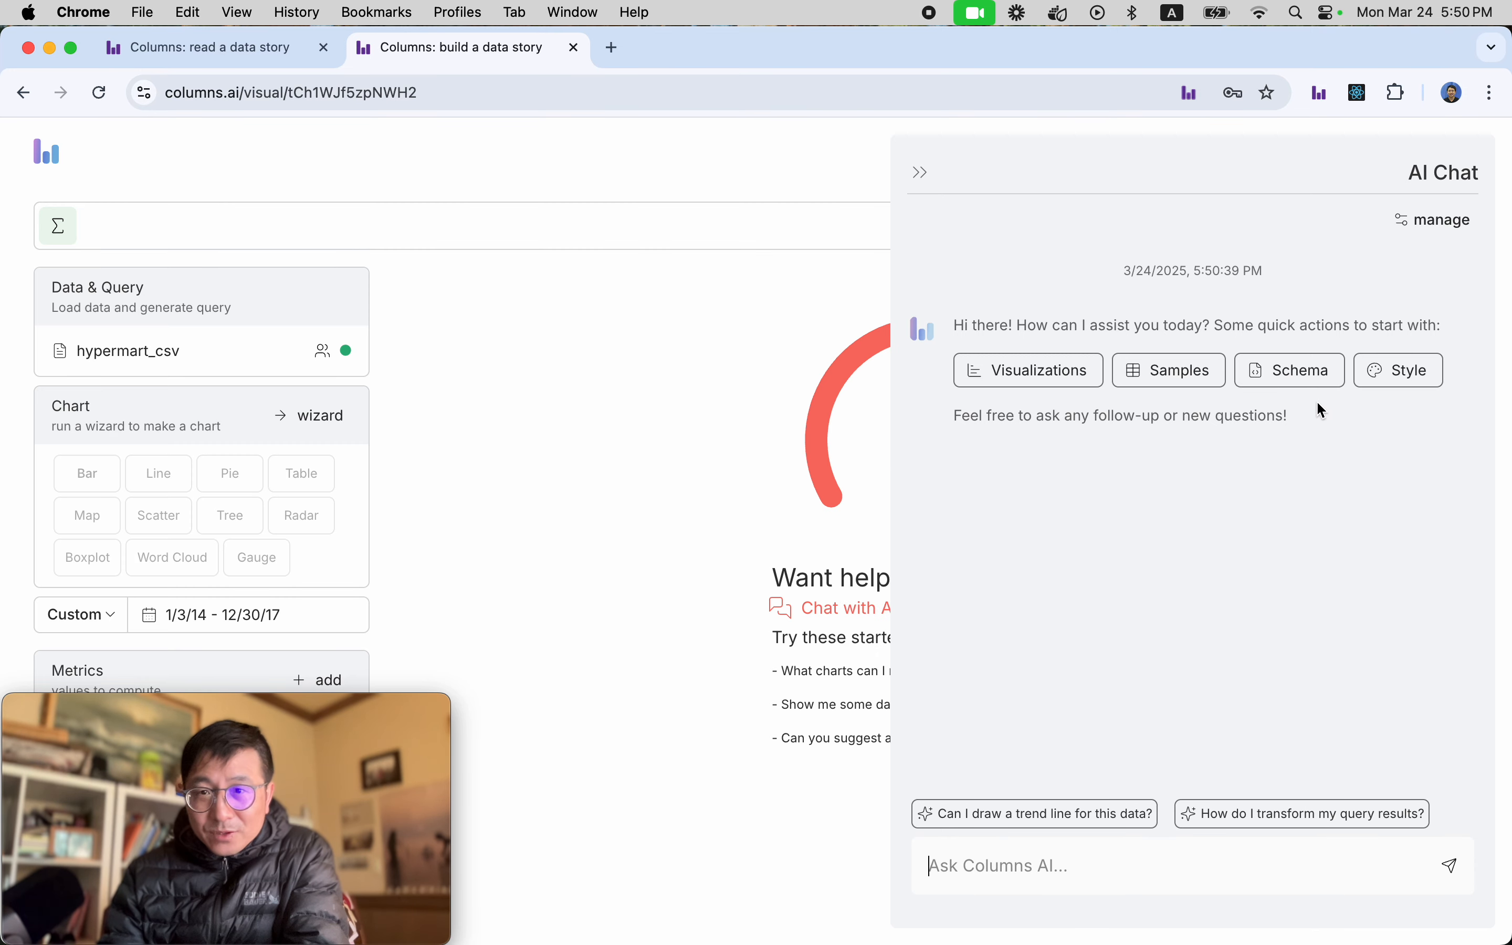
Request sample data for all columns in the AI chat and examine the sample table's columns from row_id through profit.
left_click(1174, 375)
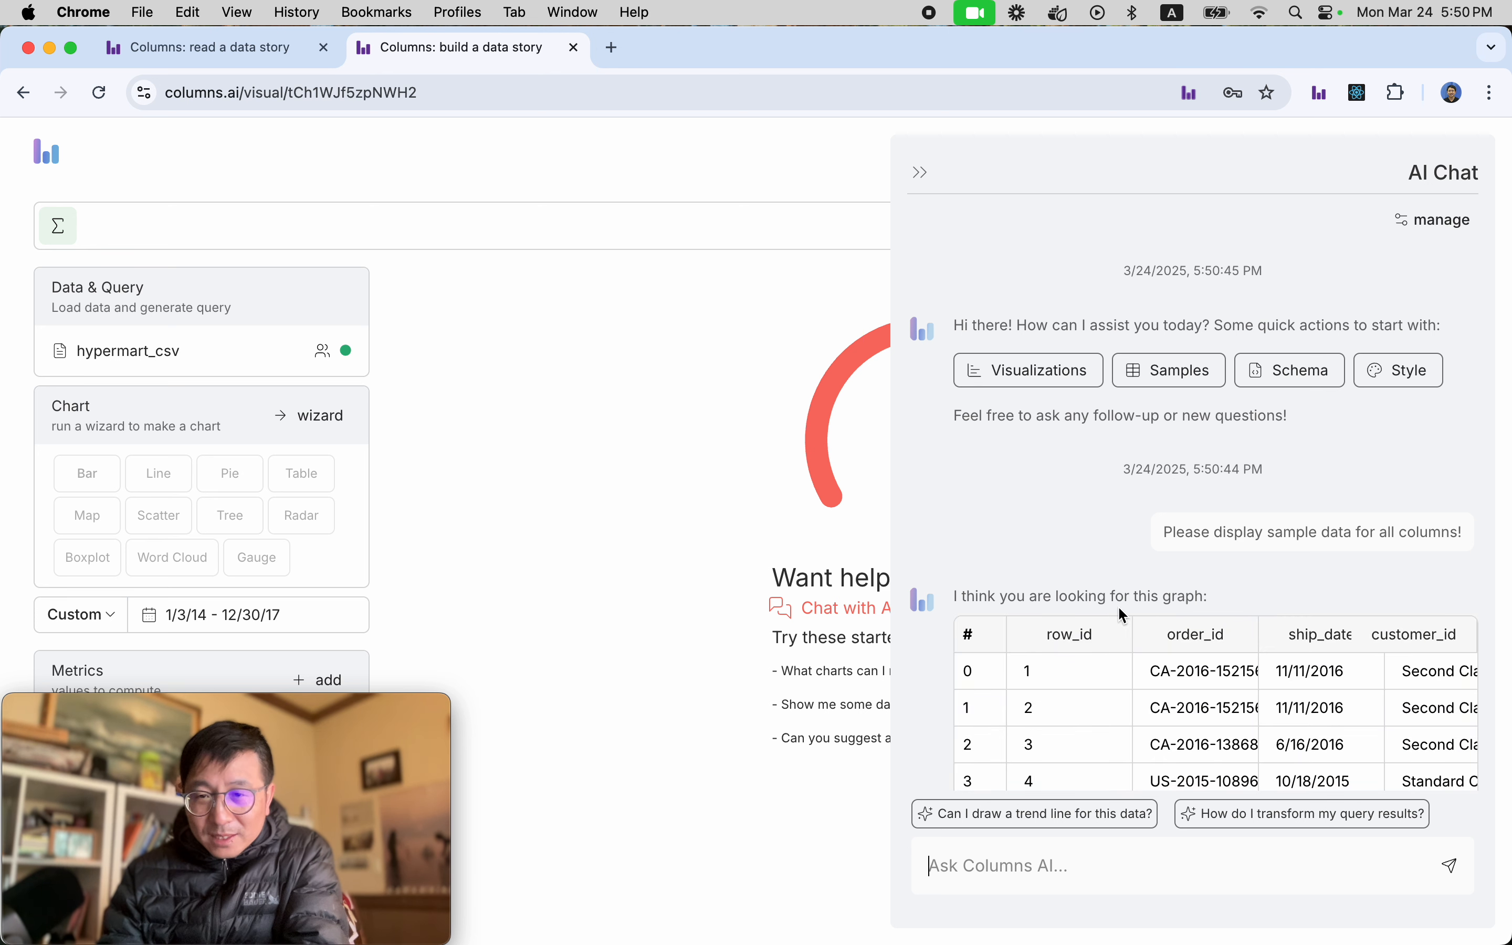
scroll(1119, 605, "down", 3)
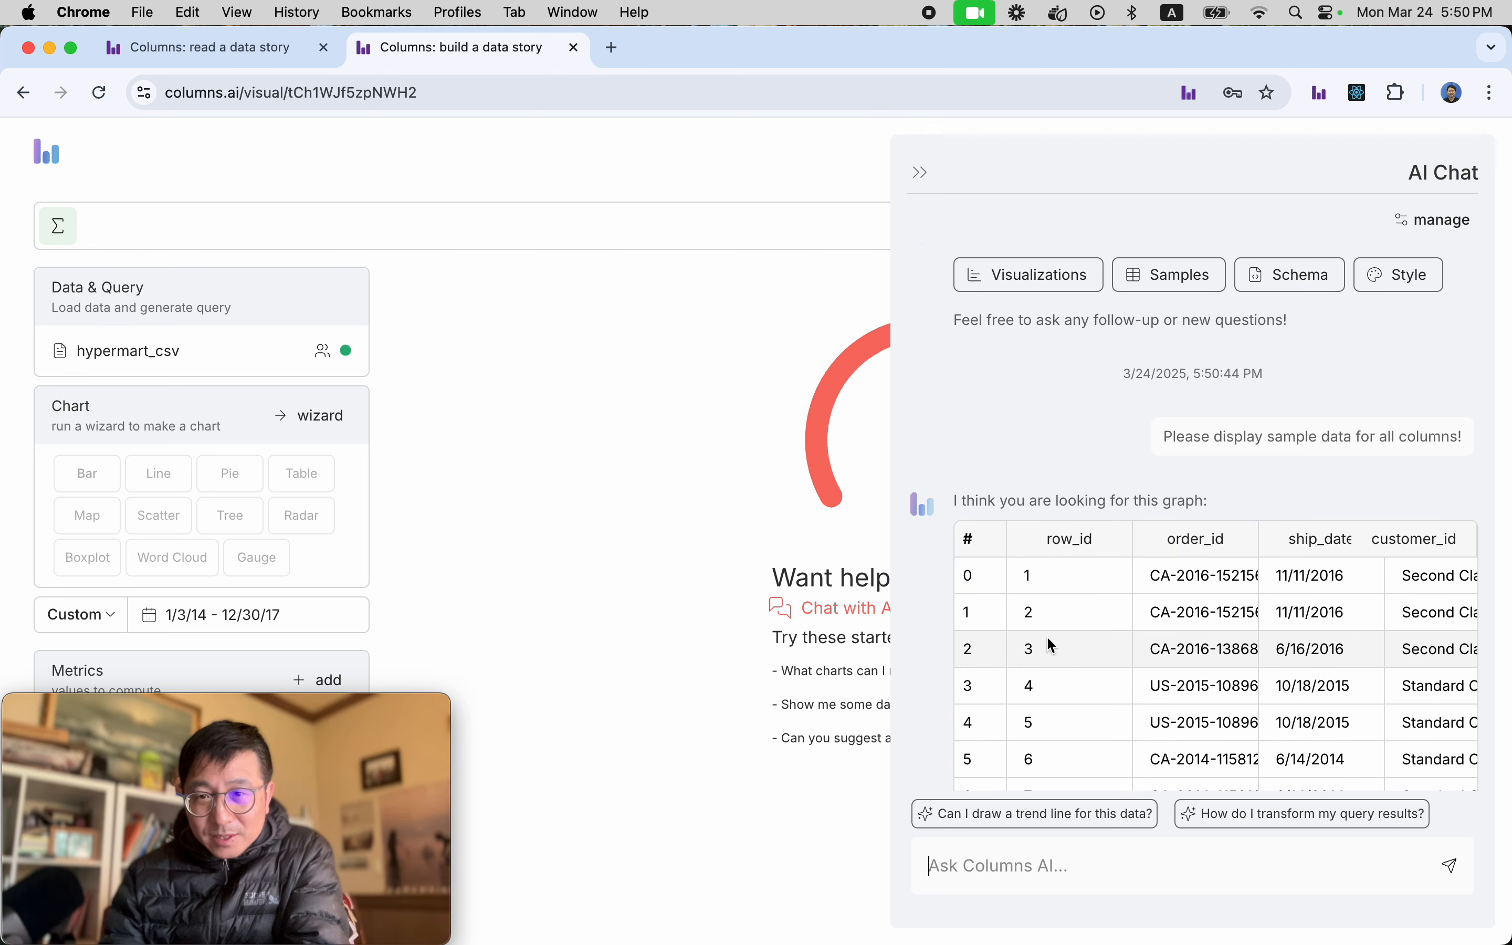
scroll(1050, 641, "right", 3)
scroll(1052, 644, "right", 1)
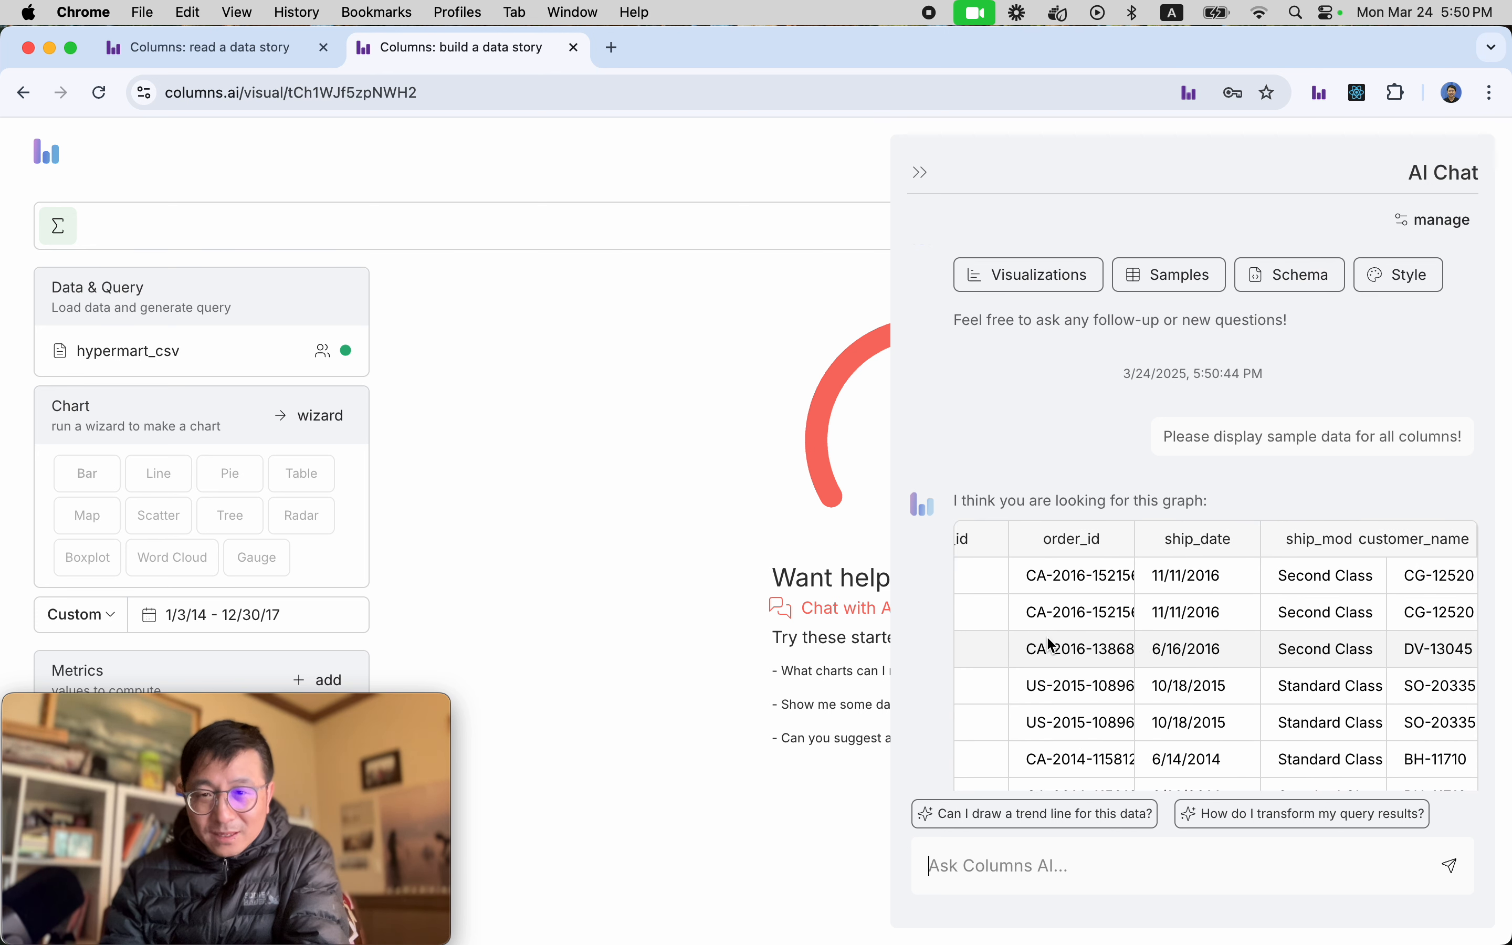
scroll(1050, 643, "right", 5)
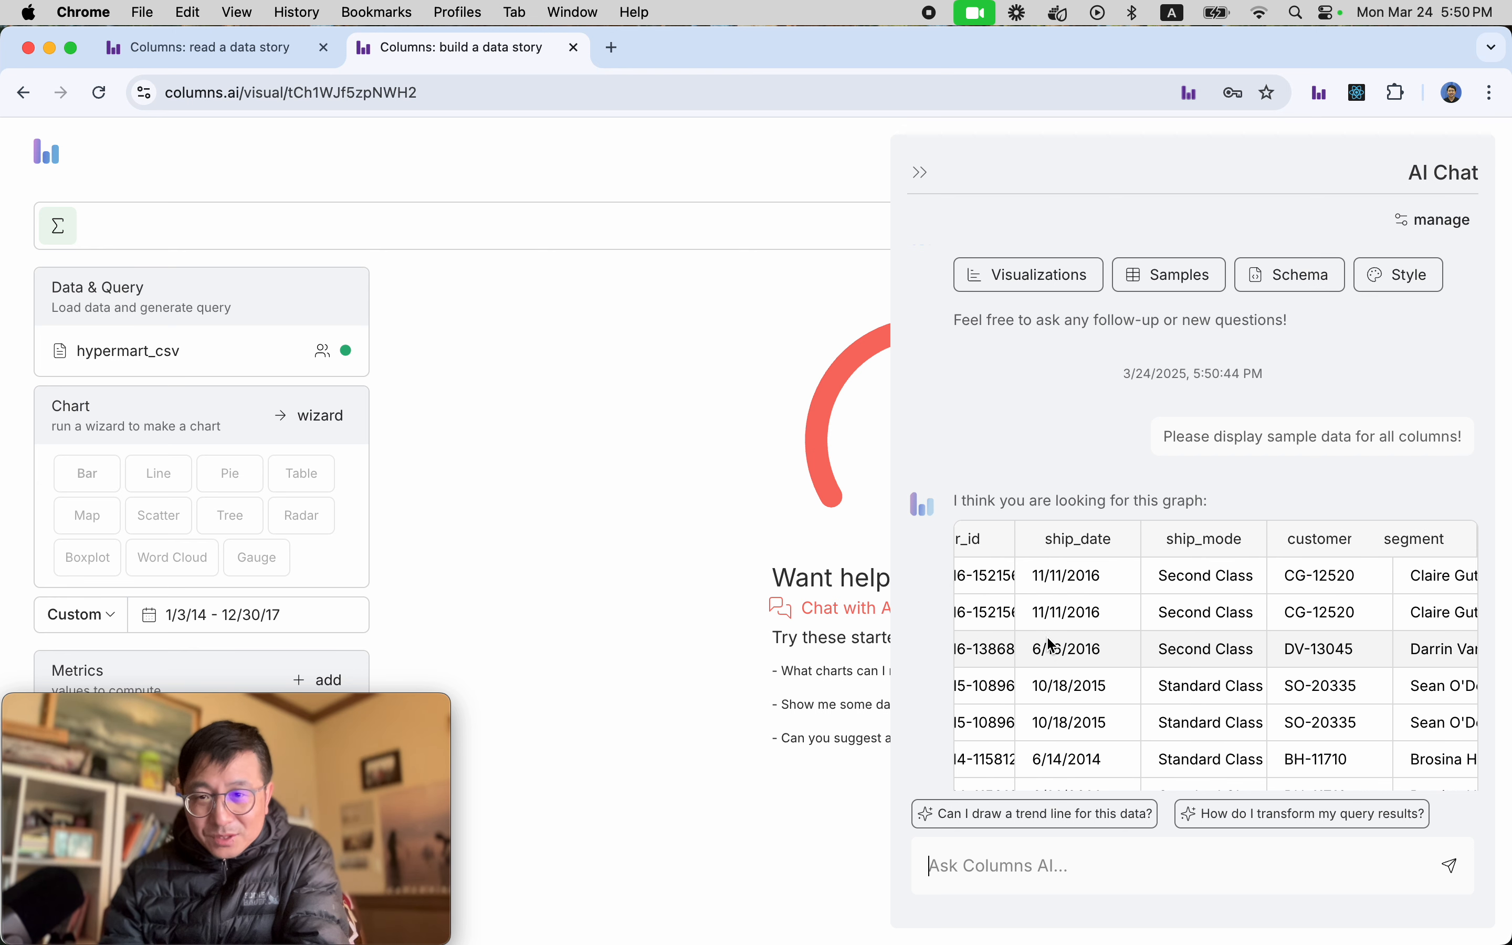
scroll(1053, 647, "right", 5)
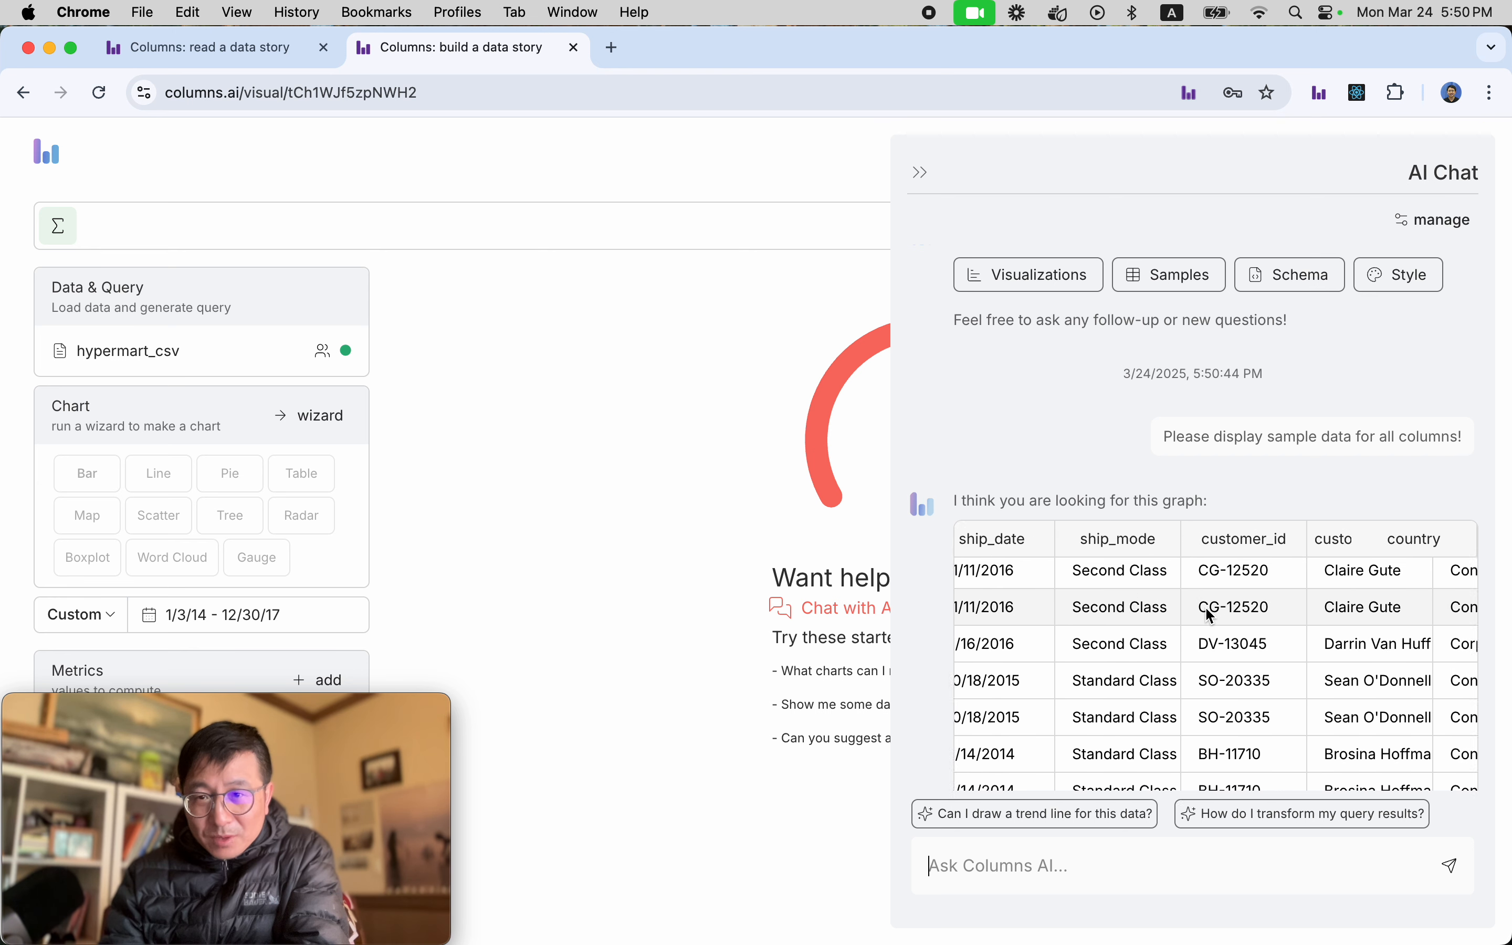
scroll(1206, 610, "right", 8)
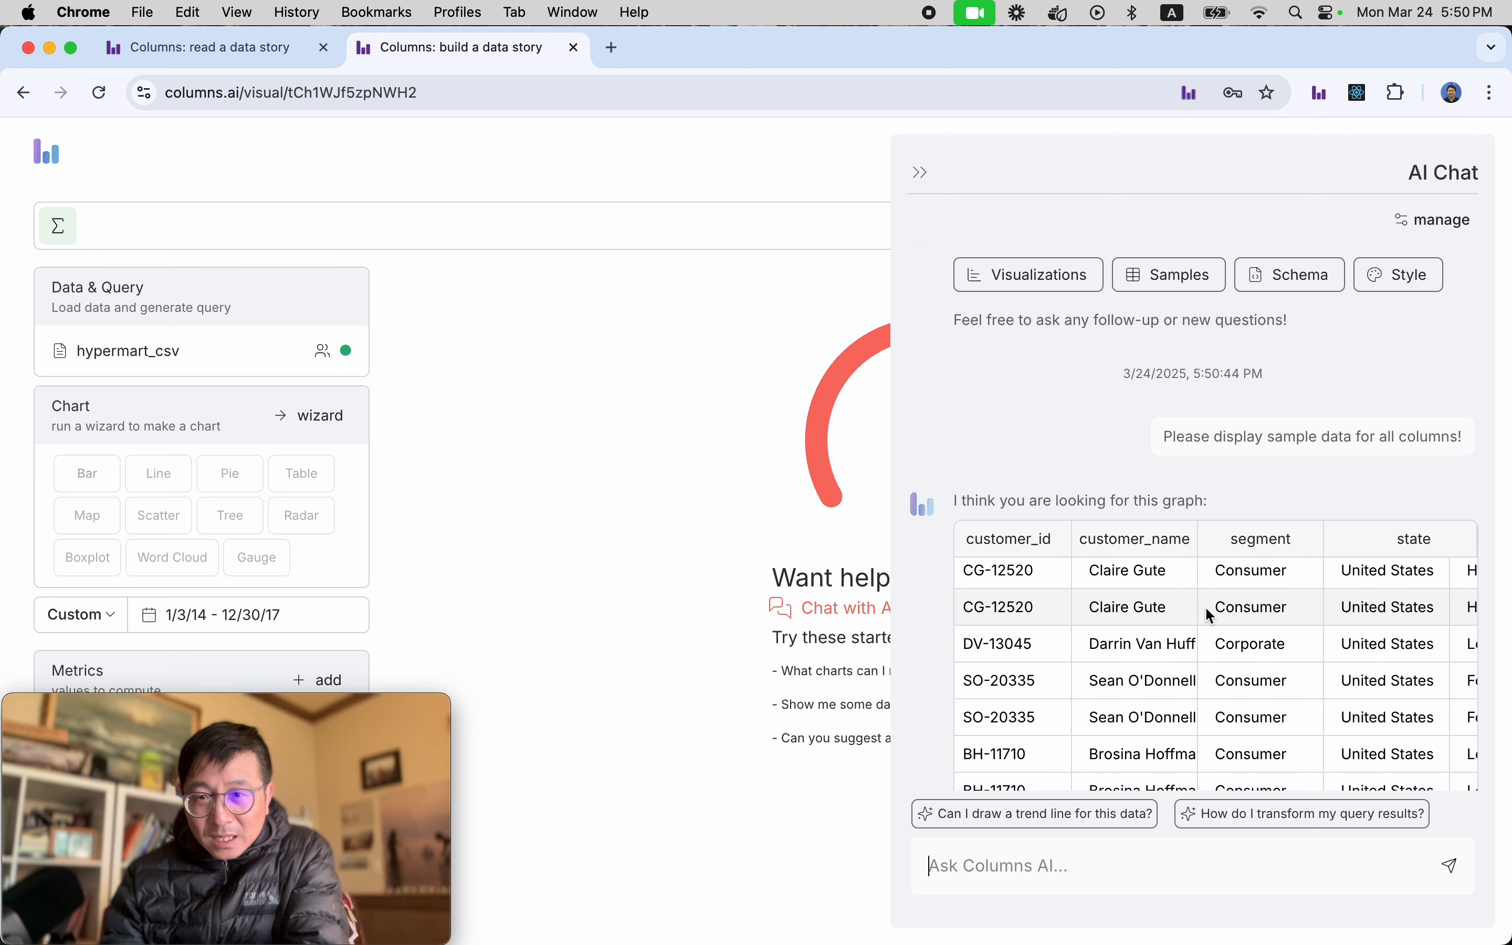
scroll(1205, 606, "right", 6)
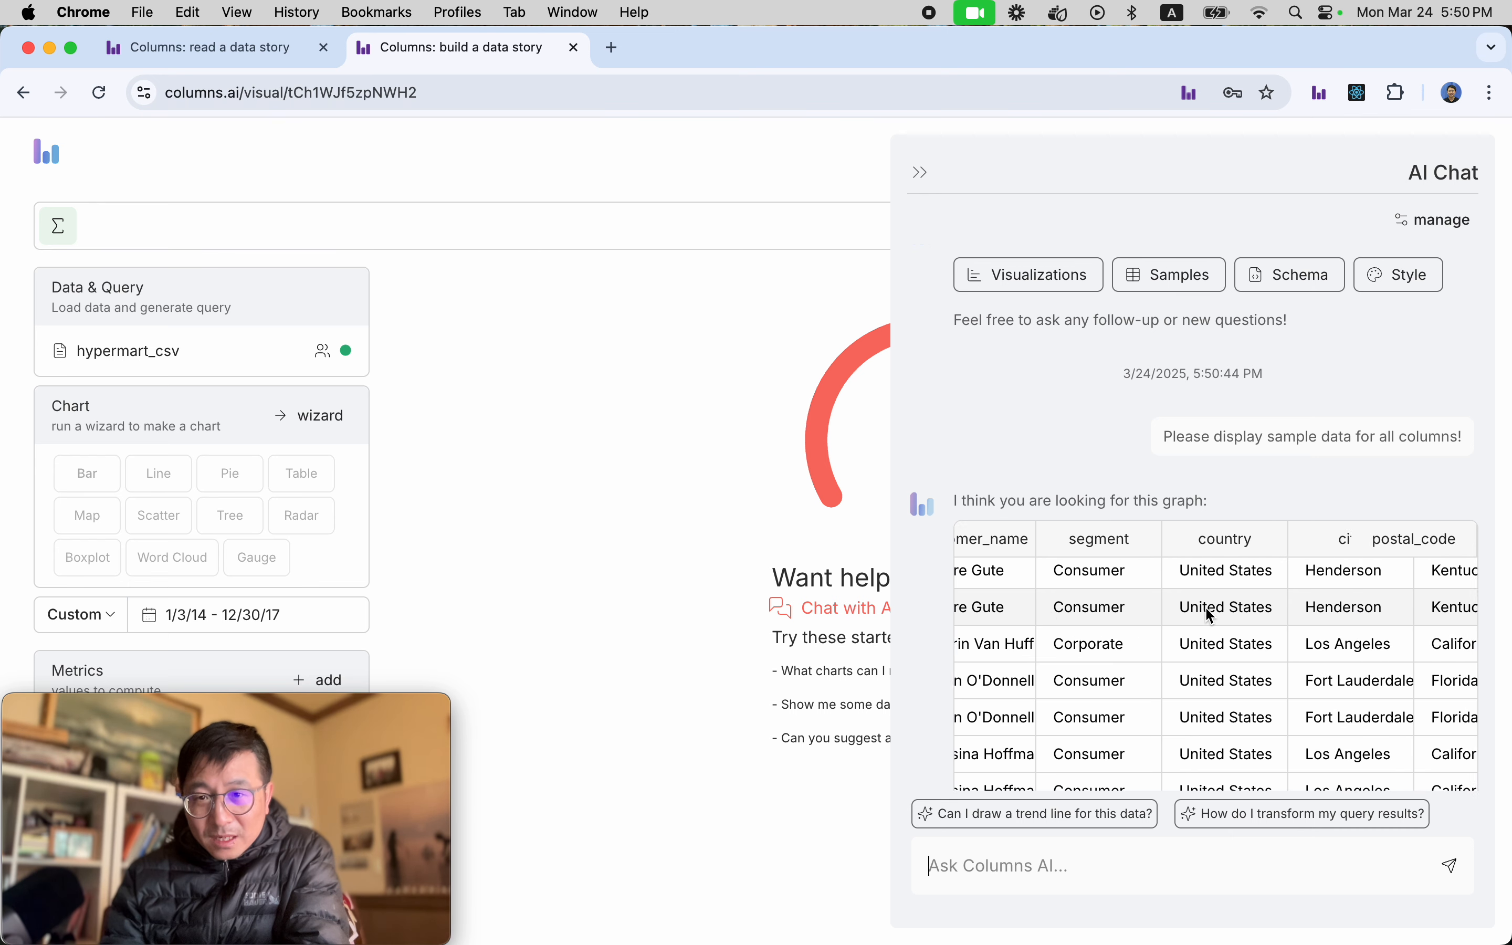
scroll(1204, 616, "right", 6)
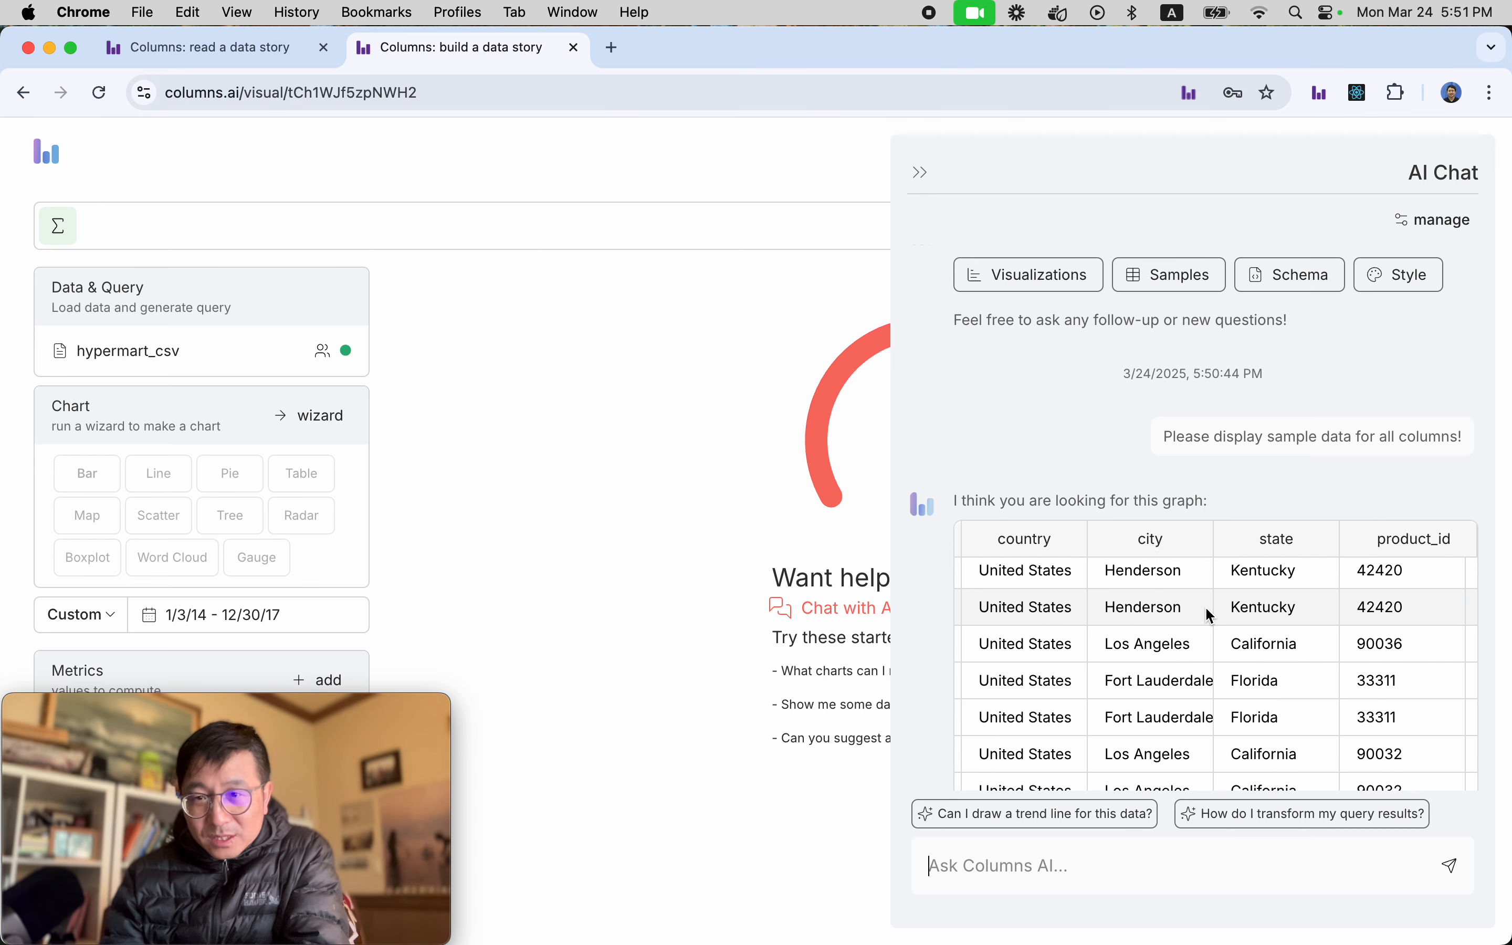
scroll(1205, 607, "right", 5)
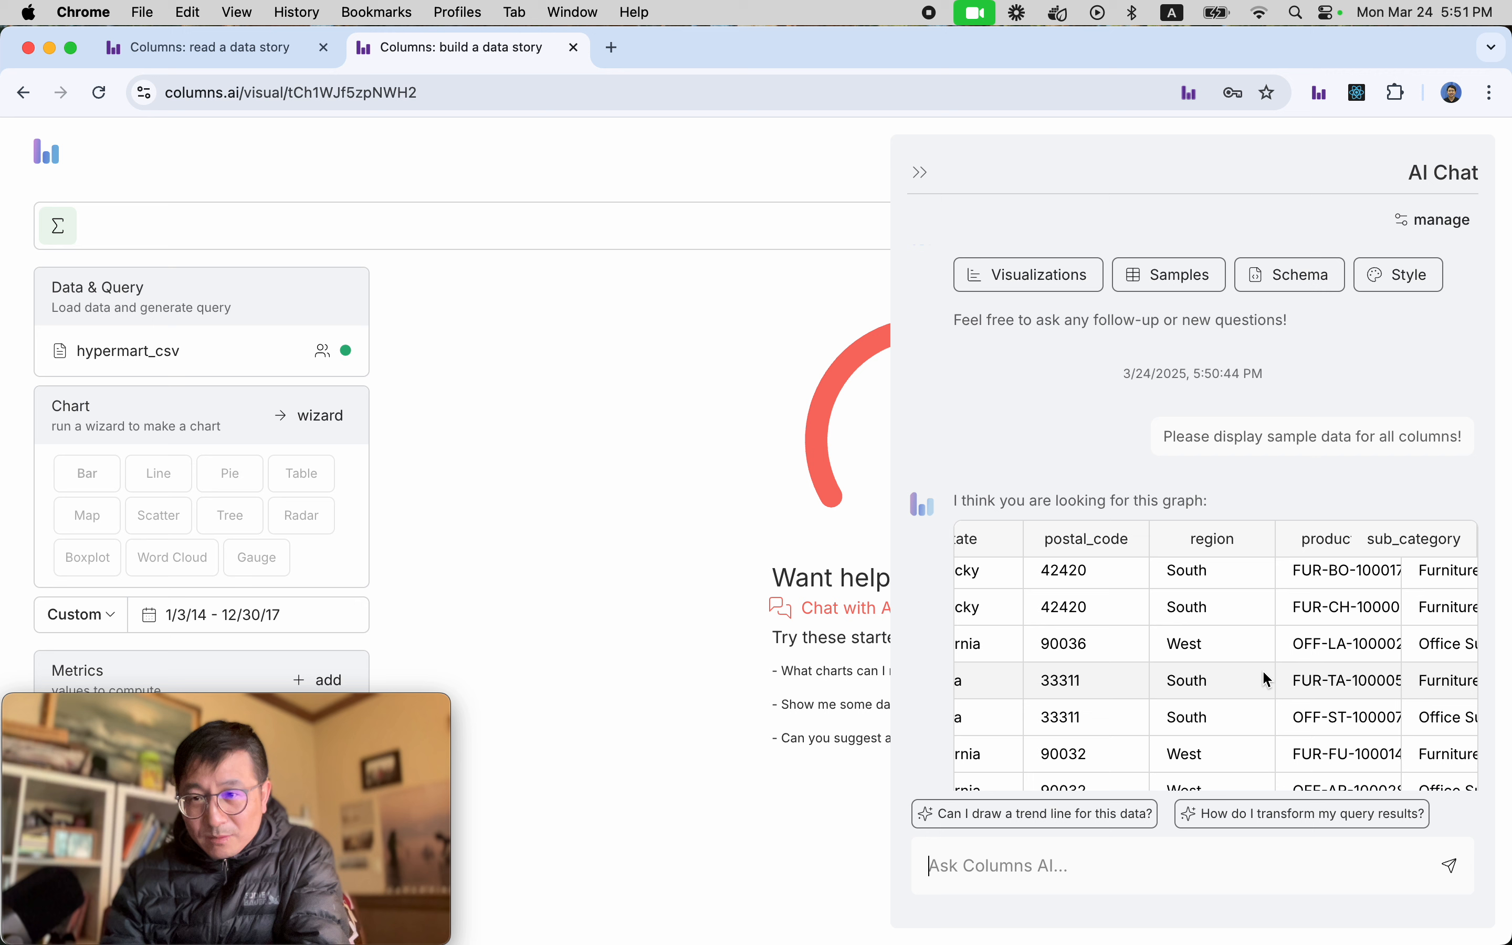
scroll(1269, 680, "right", 4)
scroll(1263, 667, "right", 5)
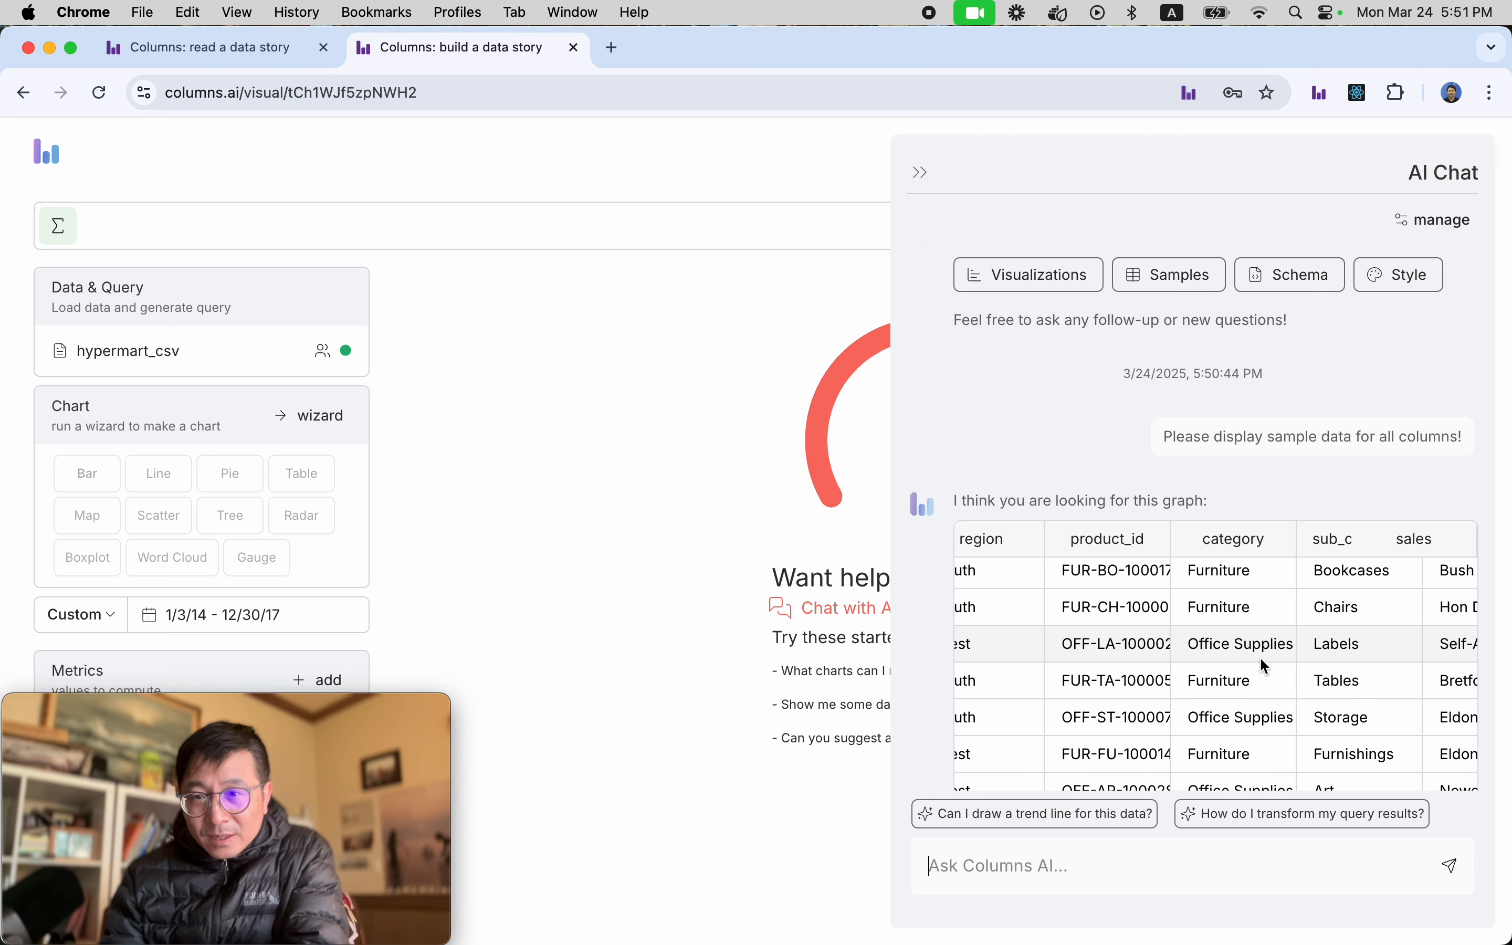
scroll(1265, 666, "right", 3)
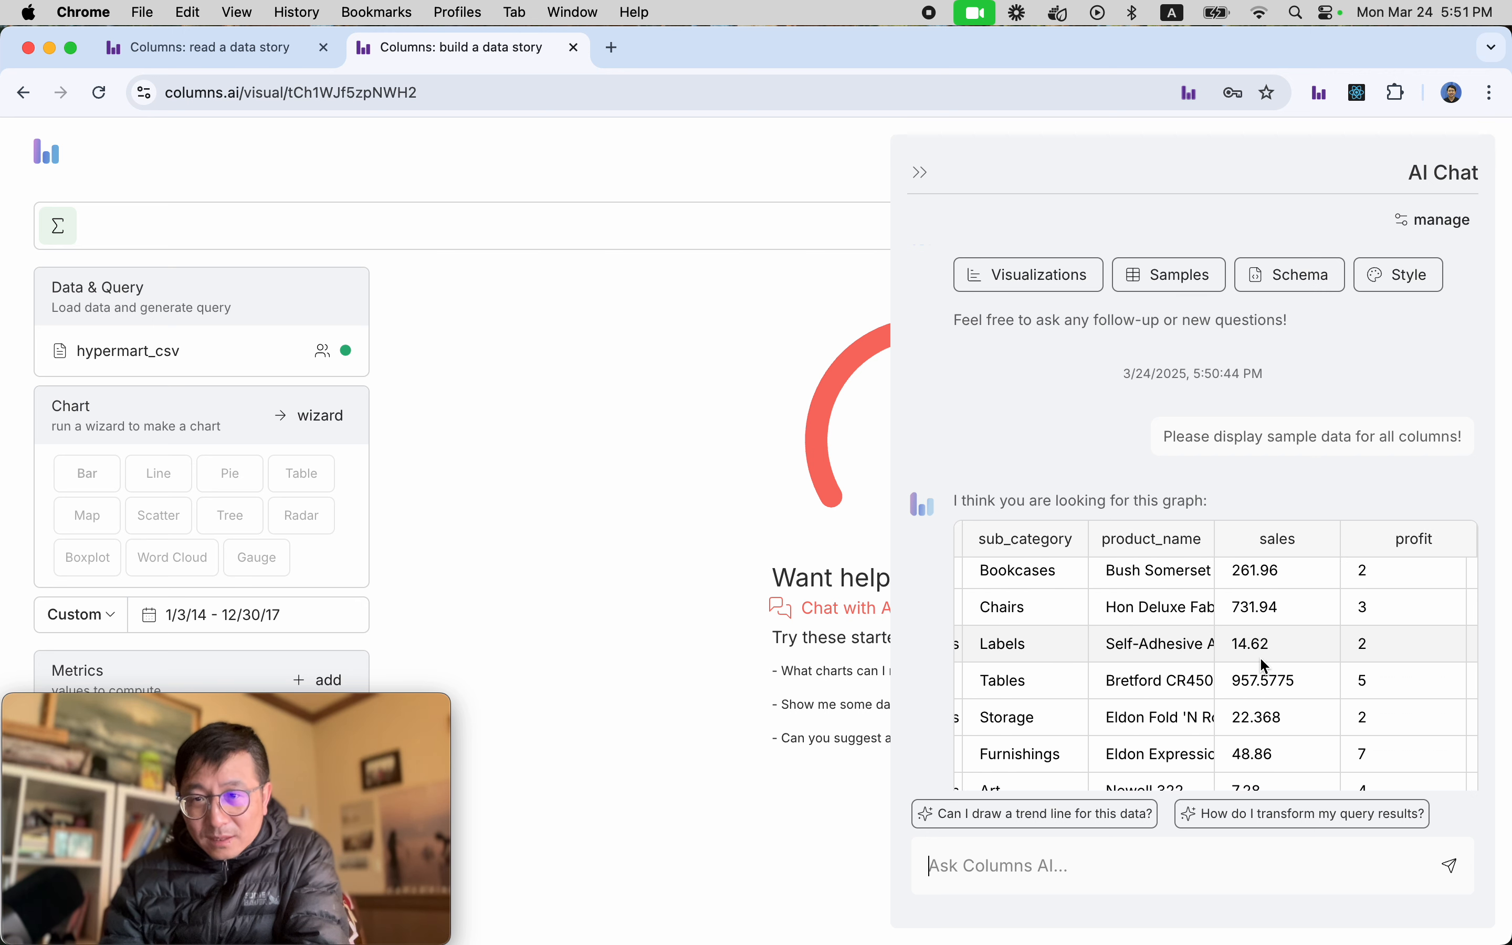
scroll(1261, 661, "right", 5)
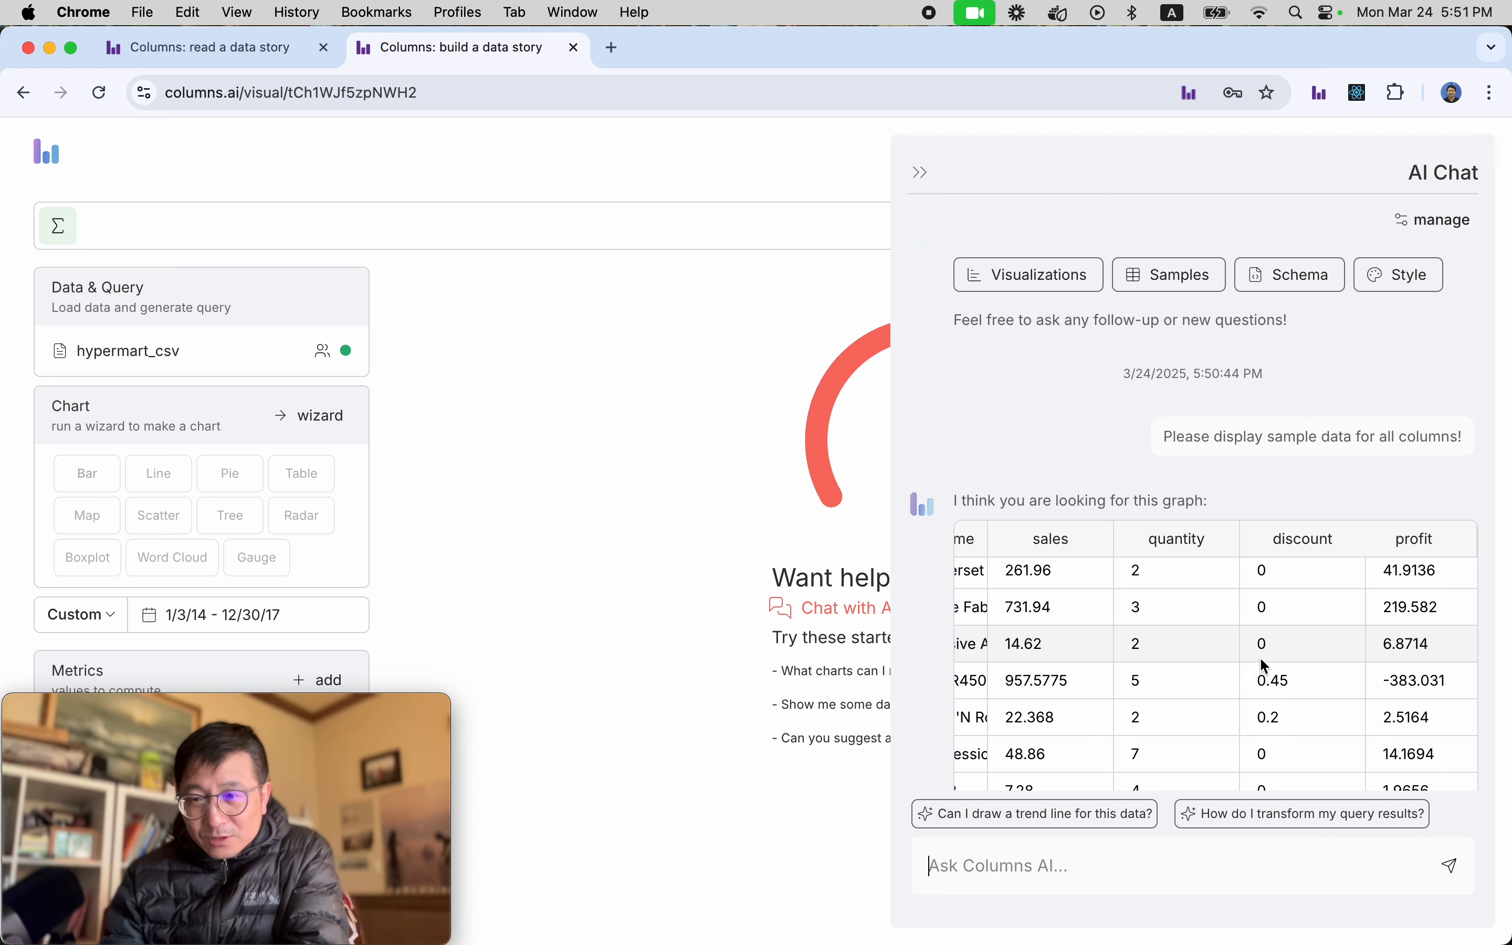
scroll(1265, 666, "left", 15)
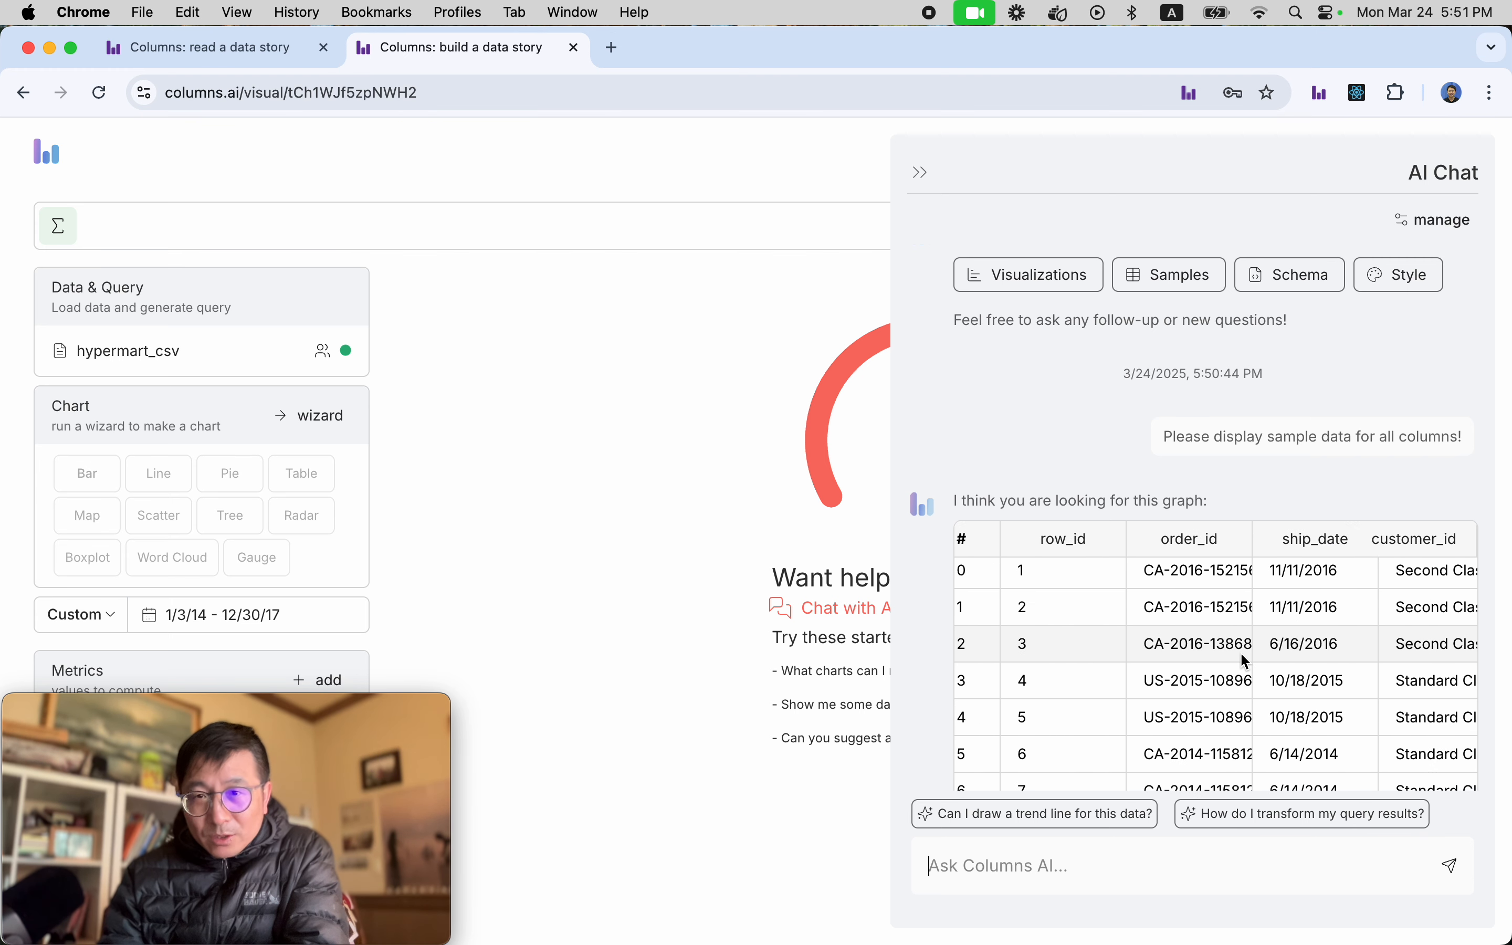
Request visualization suggestions, generate the suggested bar chart of sales by region, and apply it to the story.
left_click(1028, 292)
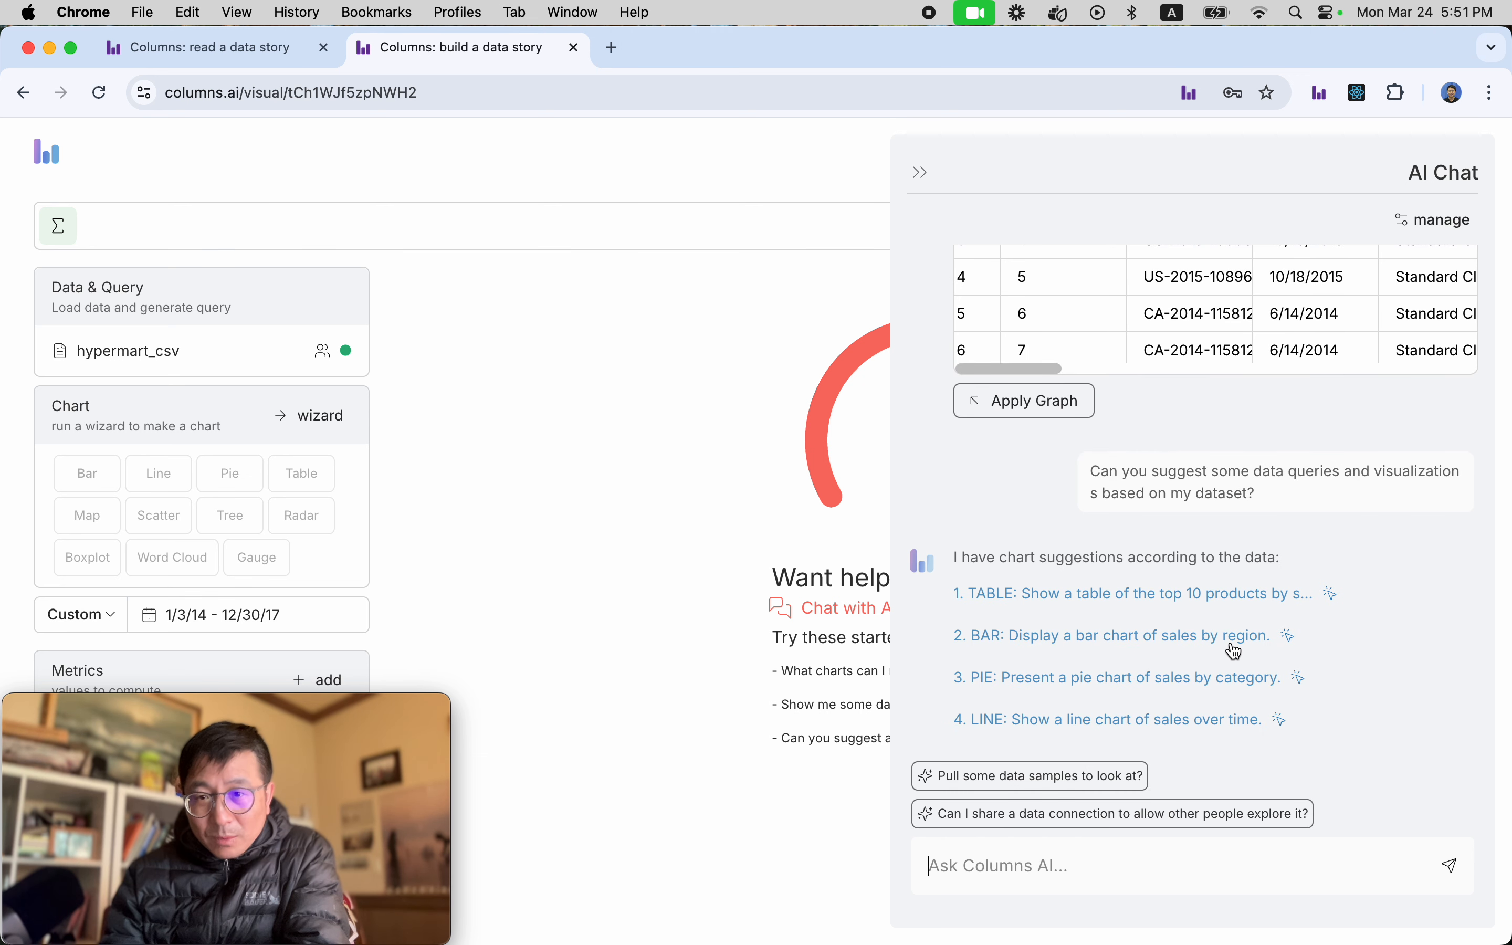
left_click(1154, 642)
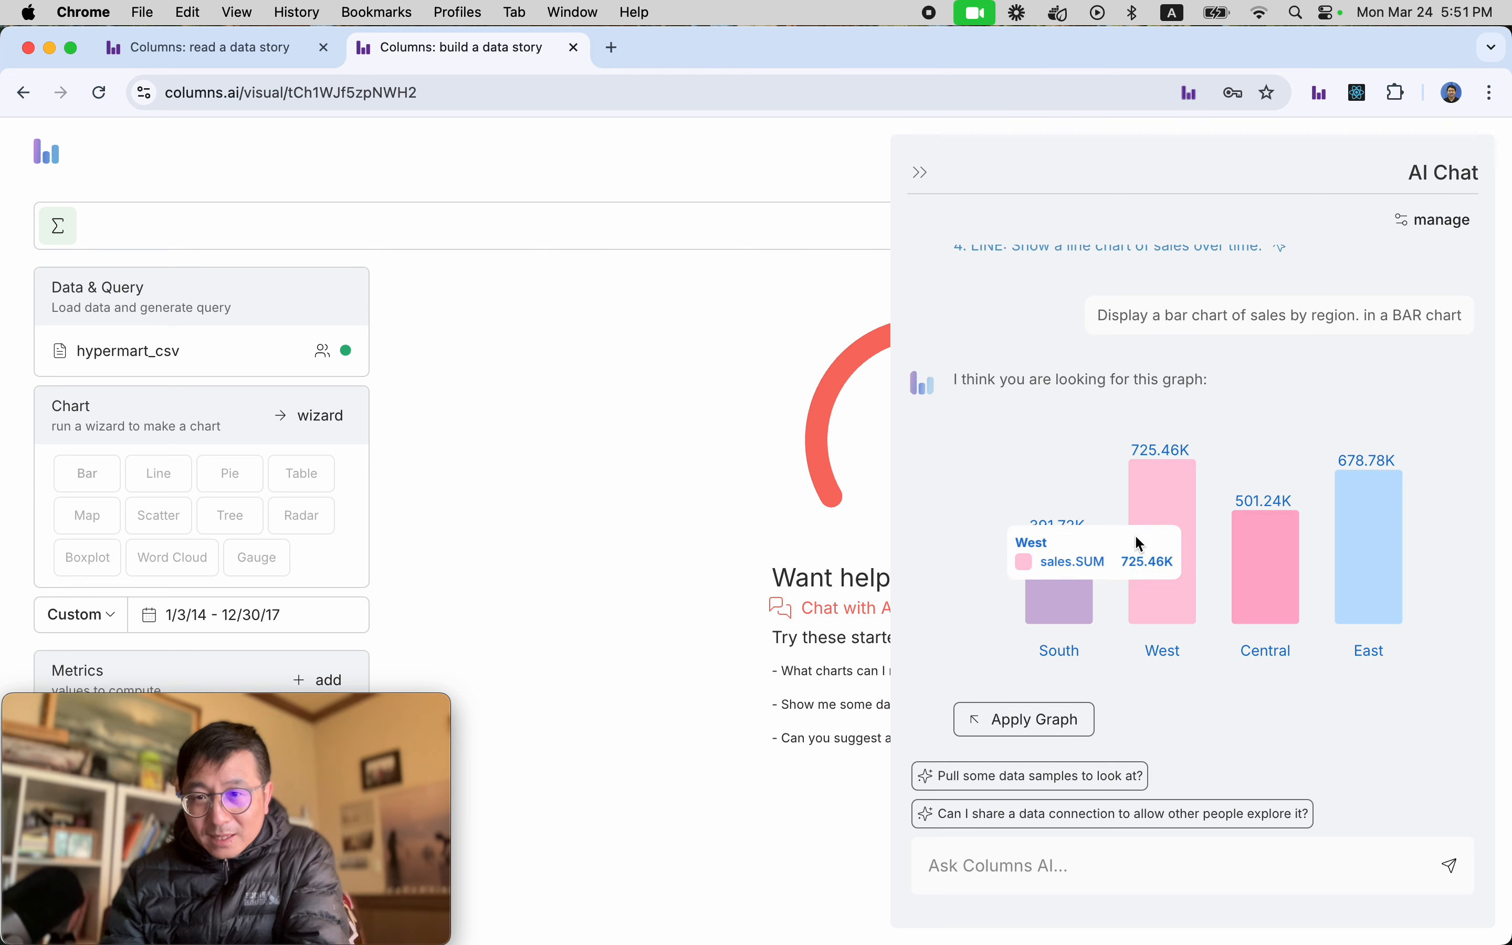
left_click(1026, 723)
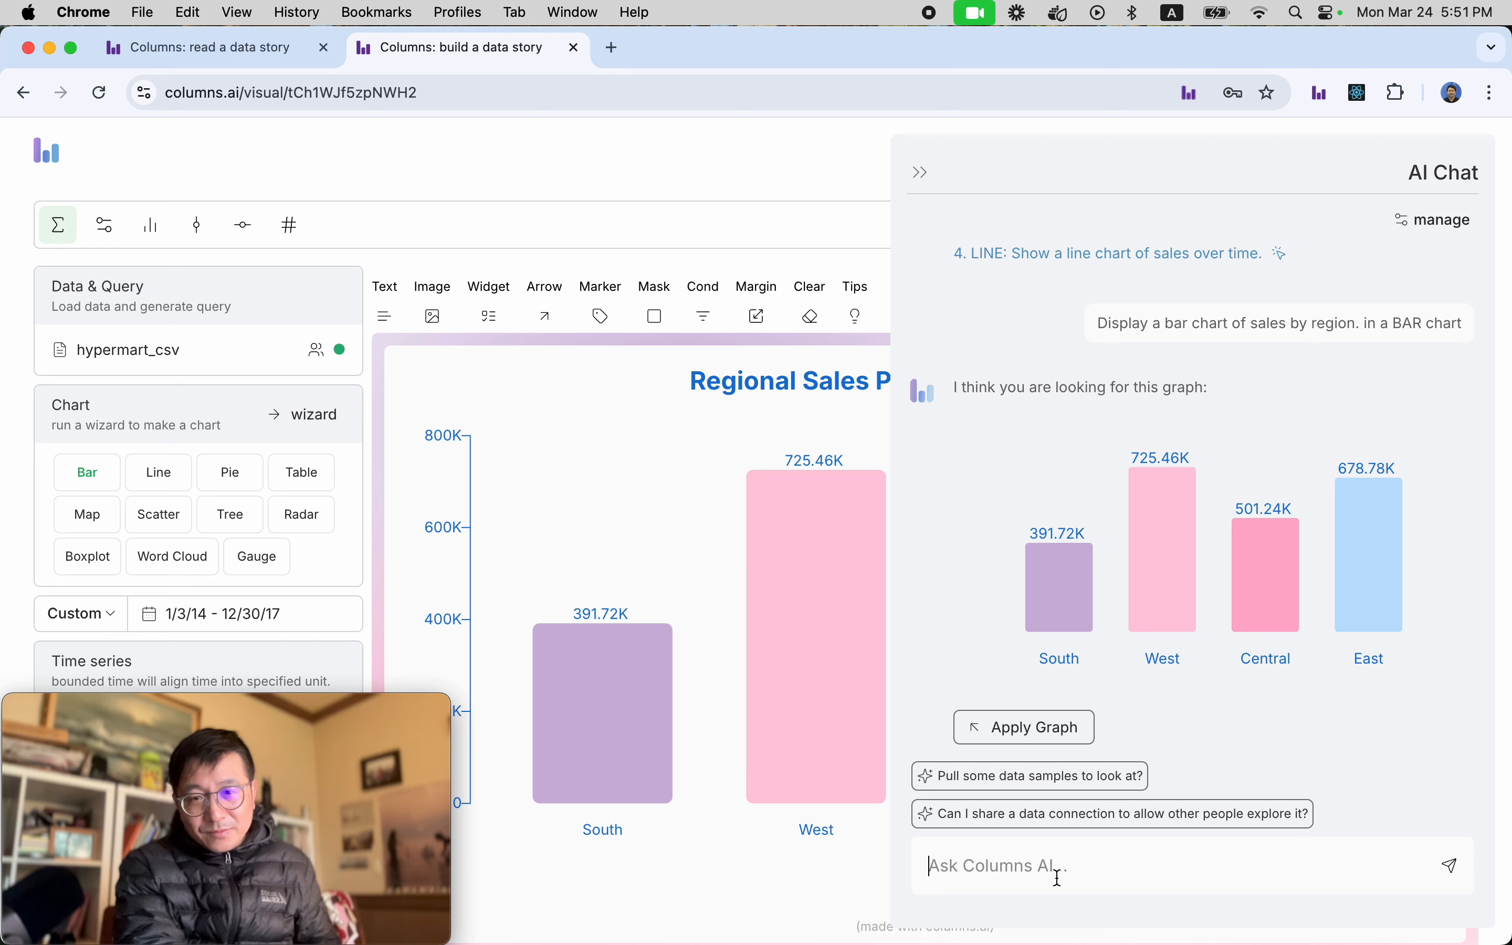
Ask the AI chat for a "histogram of sales".
type("histogra")
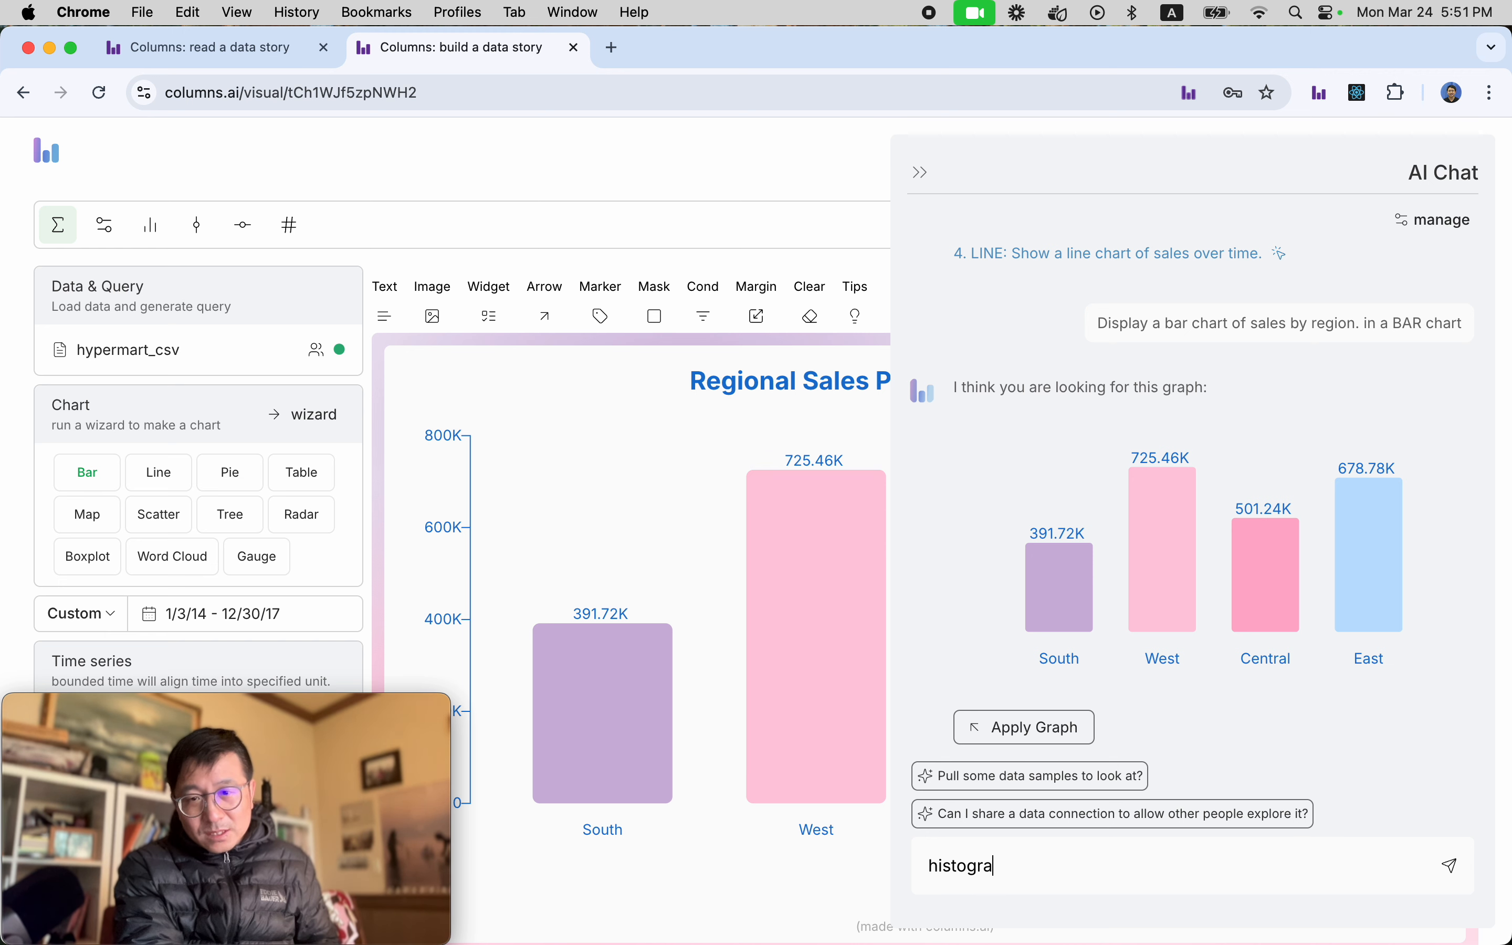
type("m of sales")
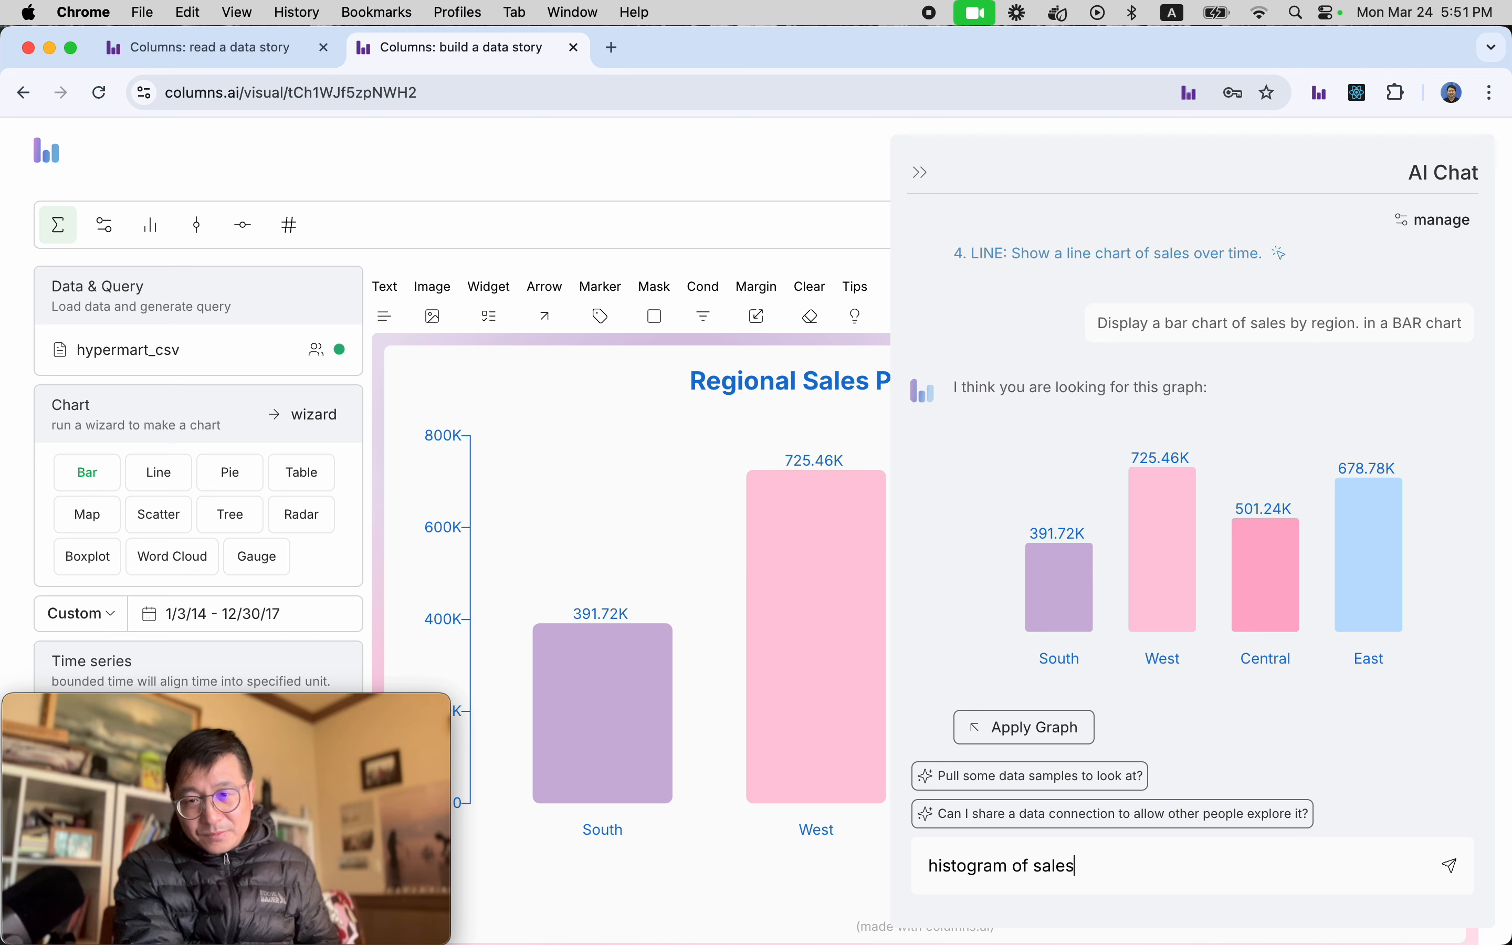
key("Return")
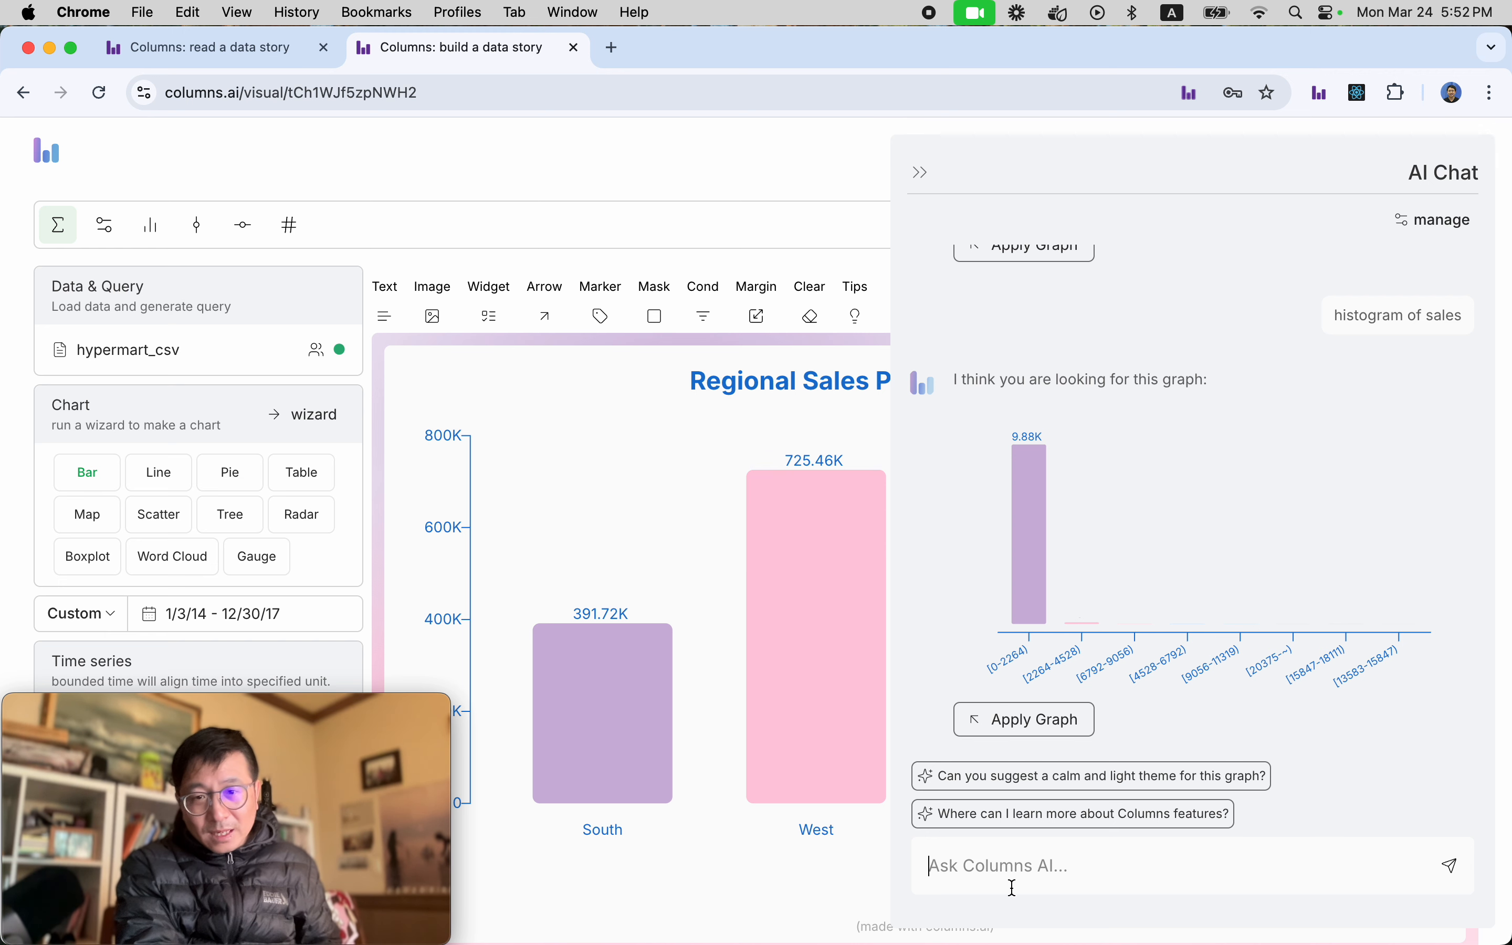
Ask the AI chat to "dive into range from 0 to 2265" of the sales histogram.
type("d")
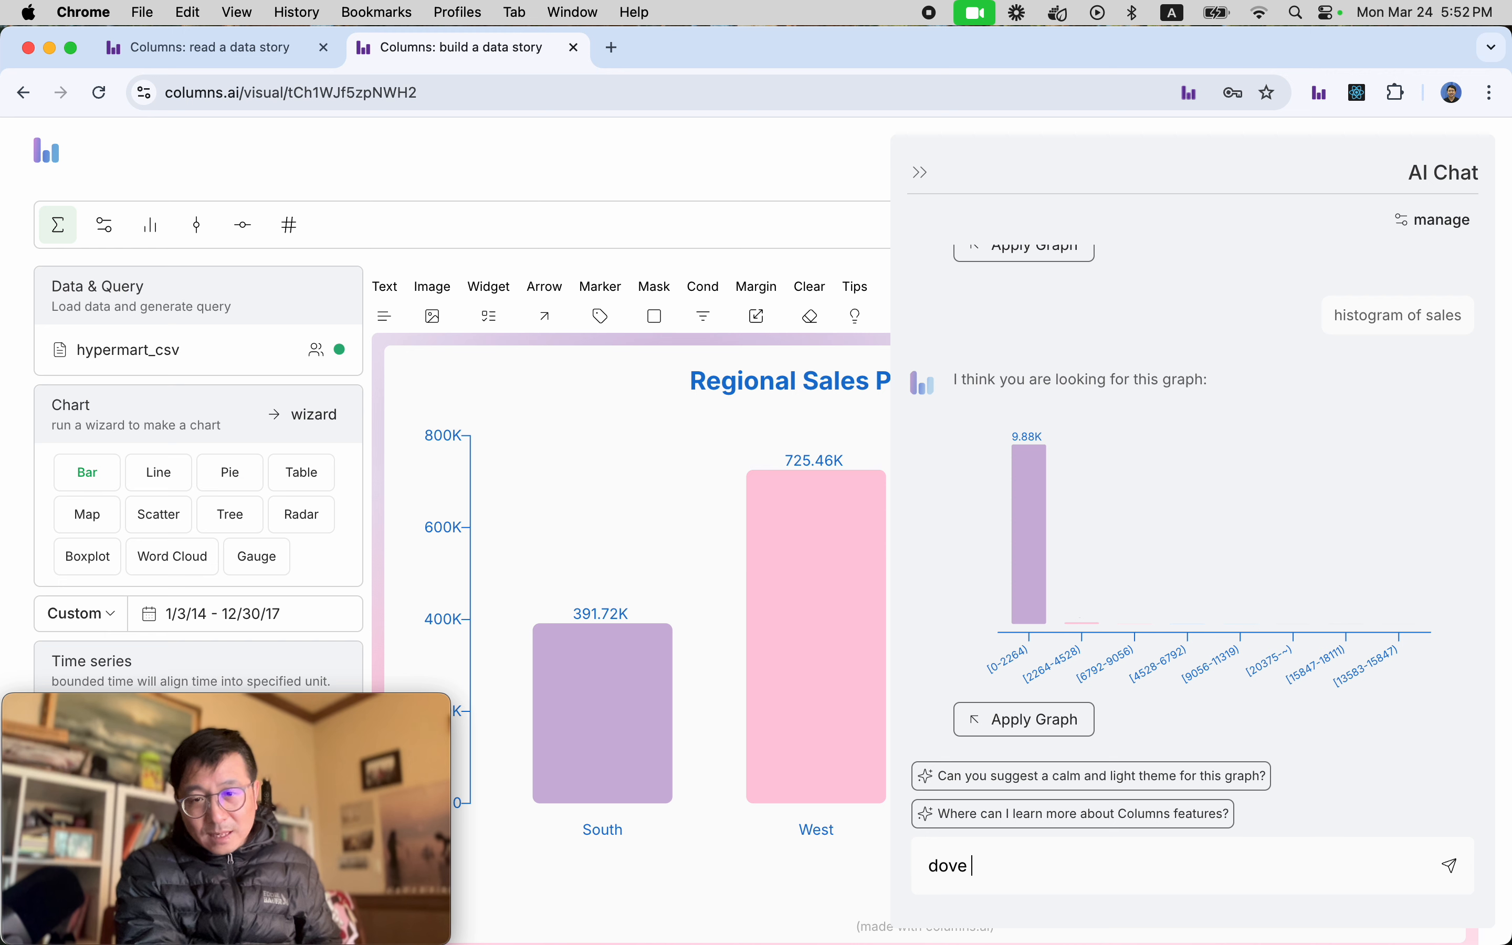
type("ive int")
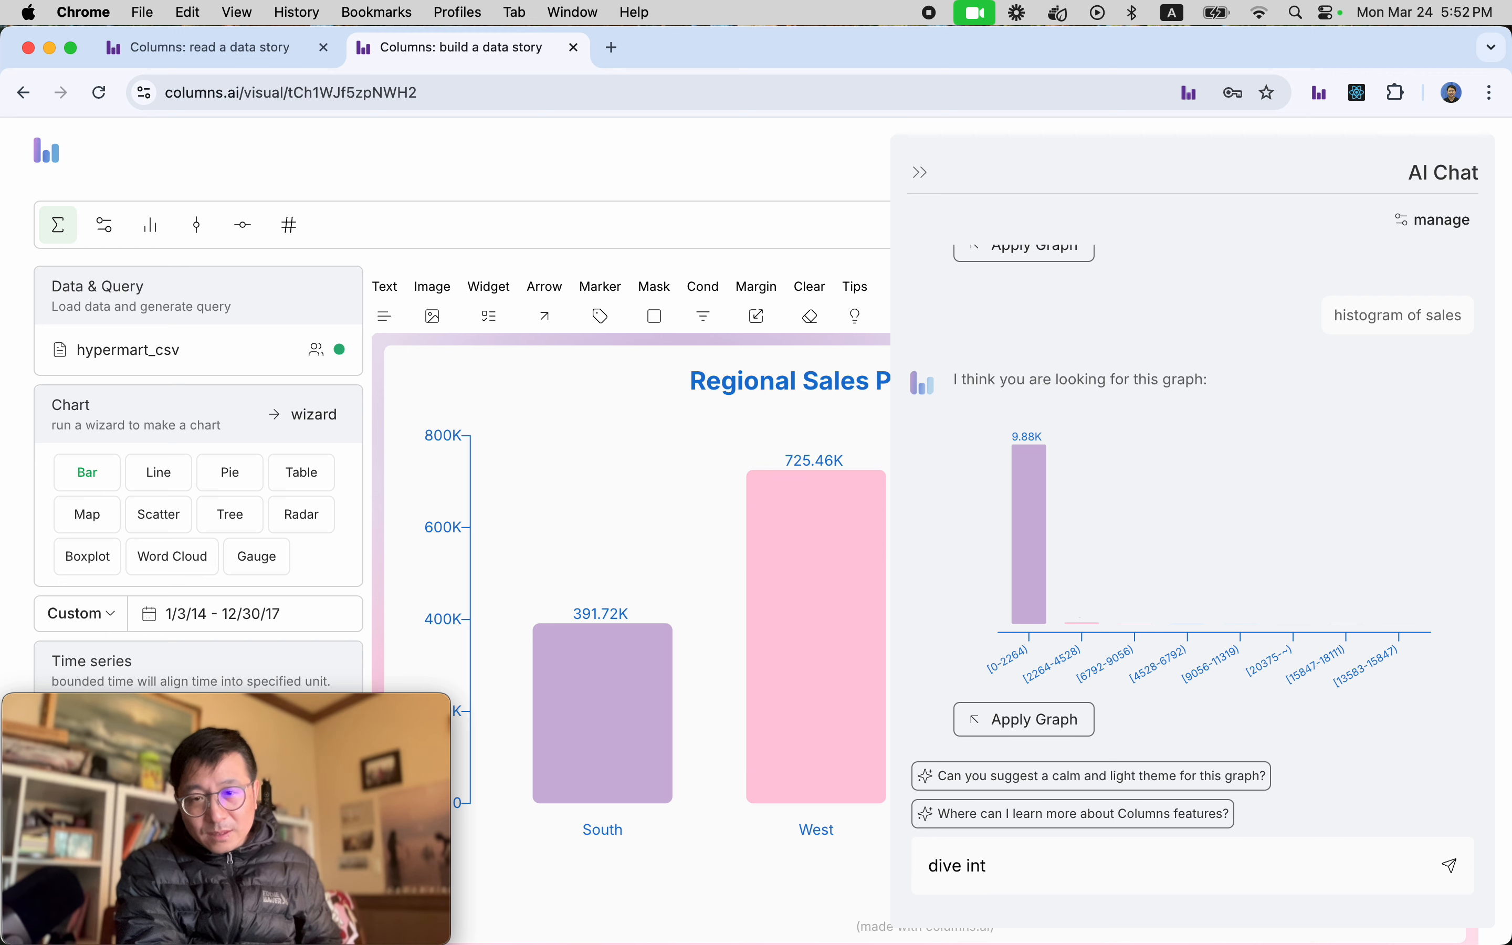
type("o range from 0 to 22")
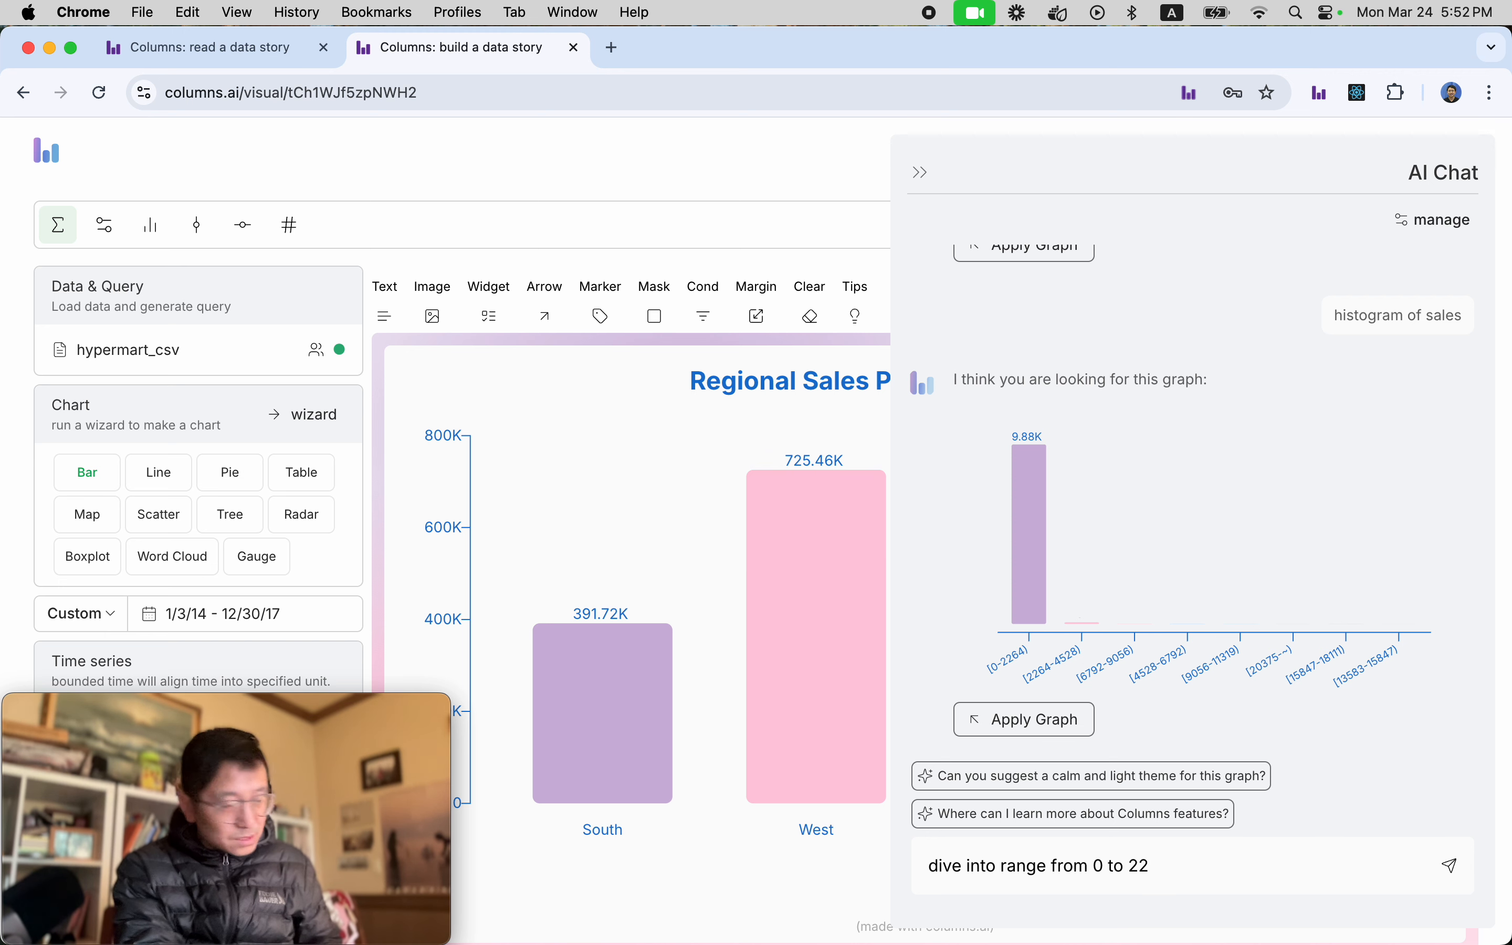
type("65")
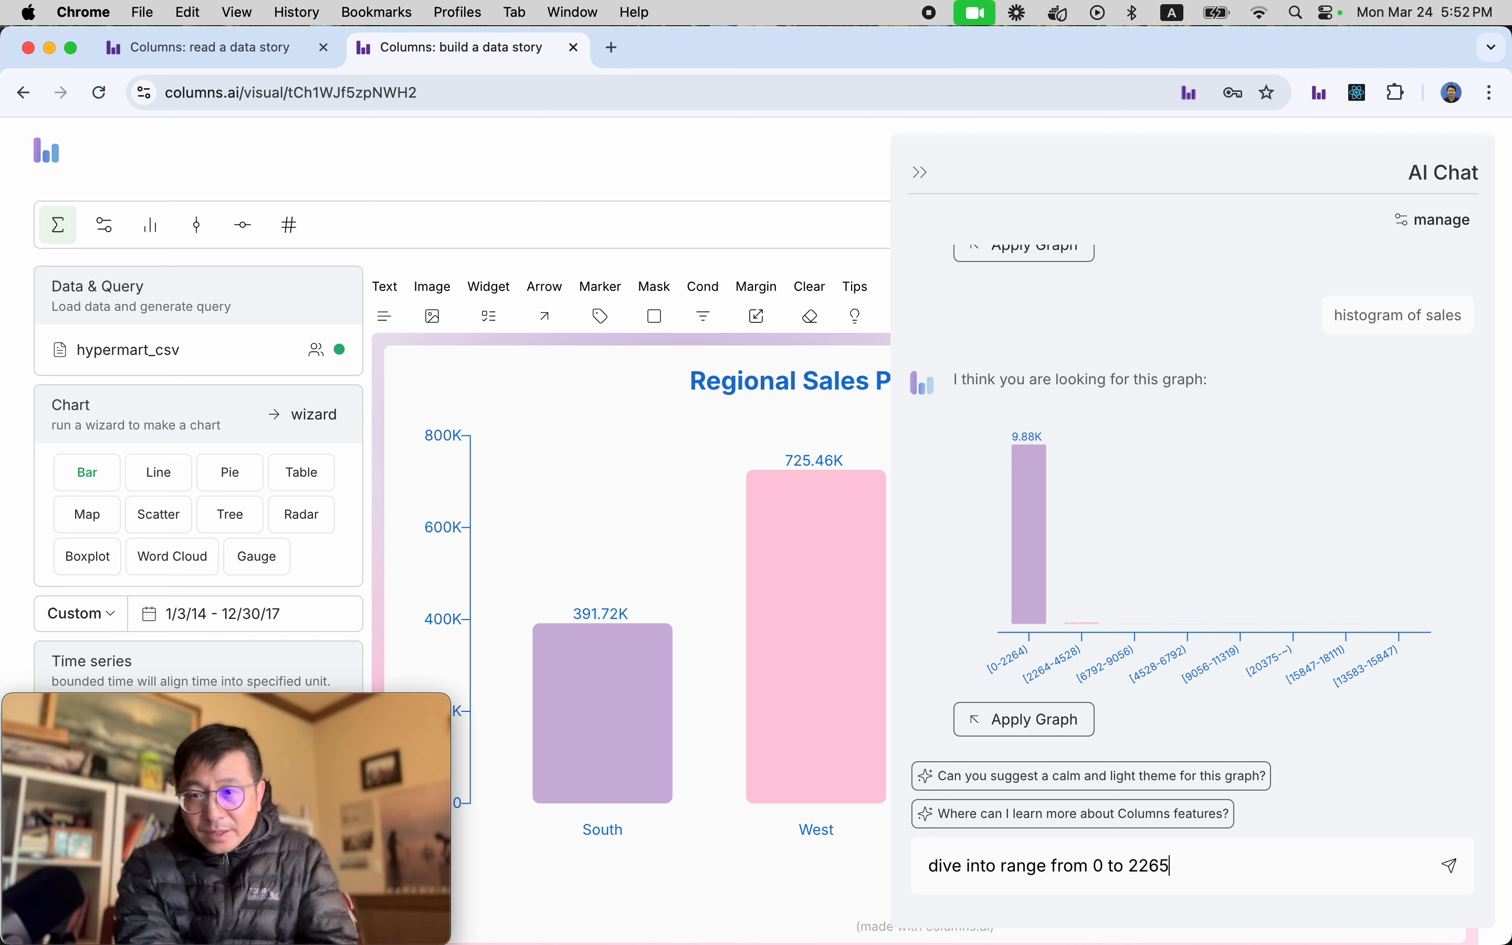
key("Return")
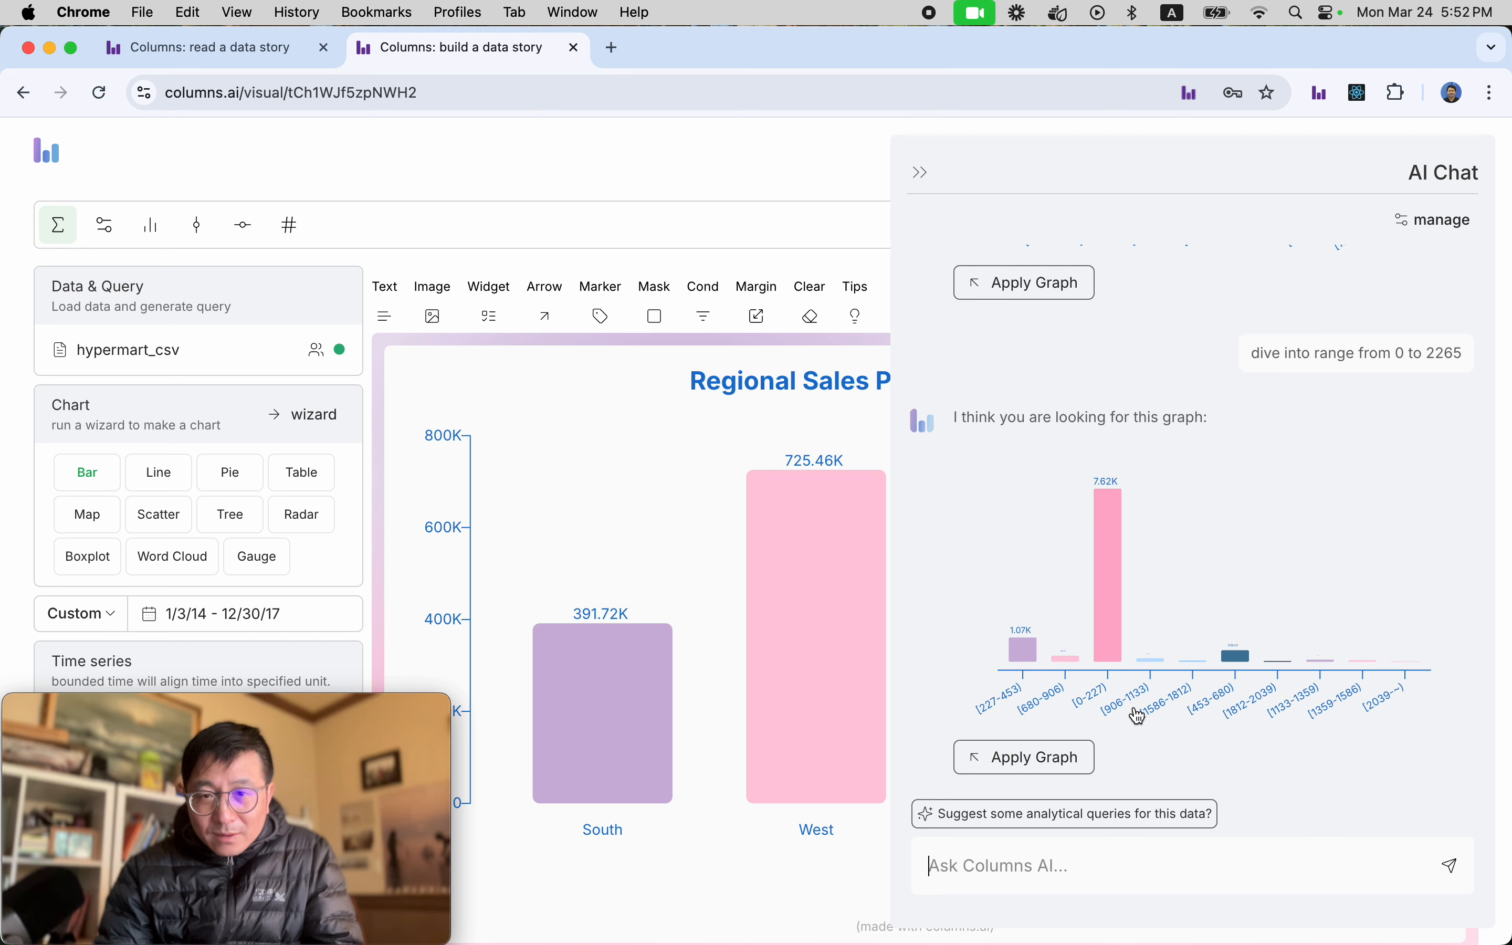
Apply the histogram for the 0 to 2265 sales range to the story and collapse the AI chat.
mouse_move(1025, 711)
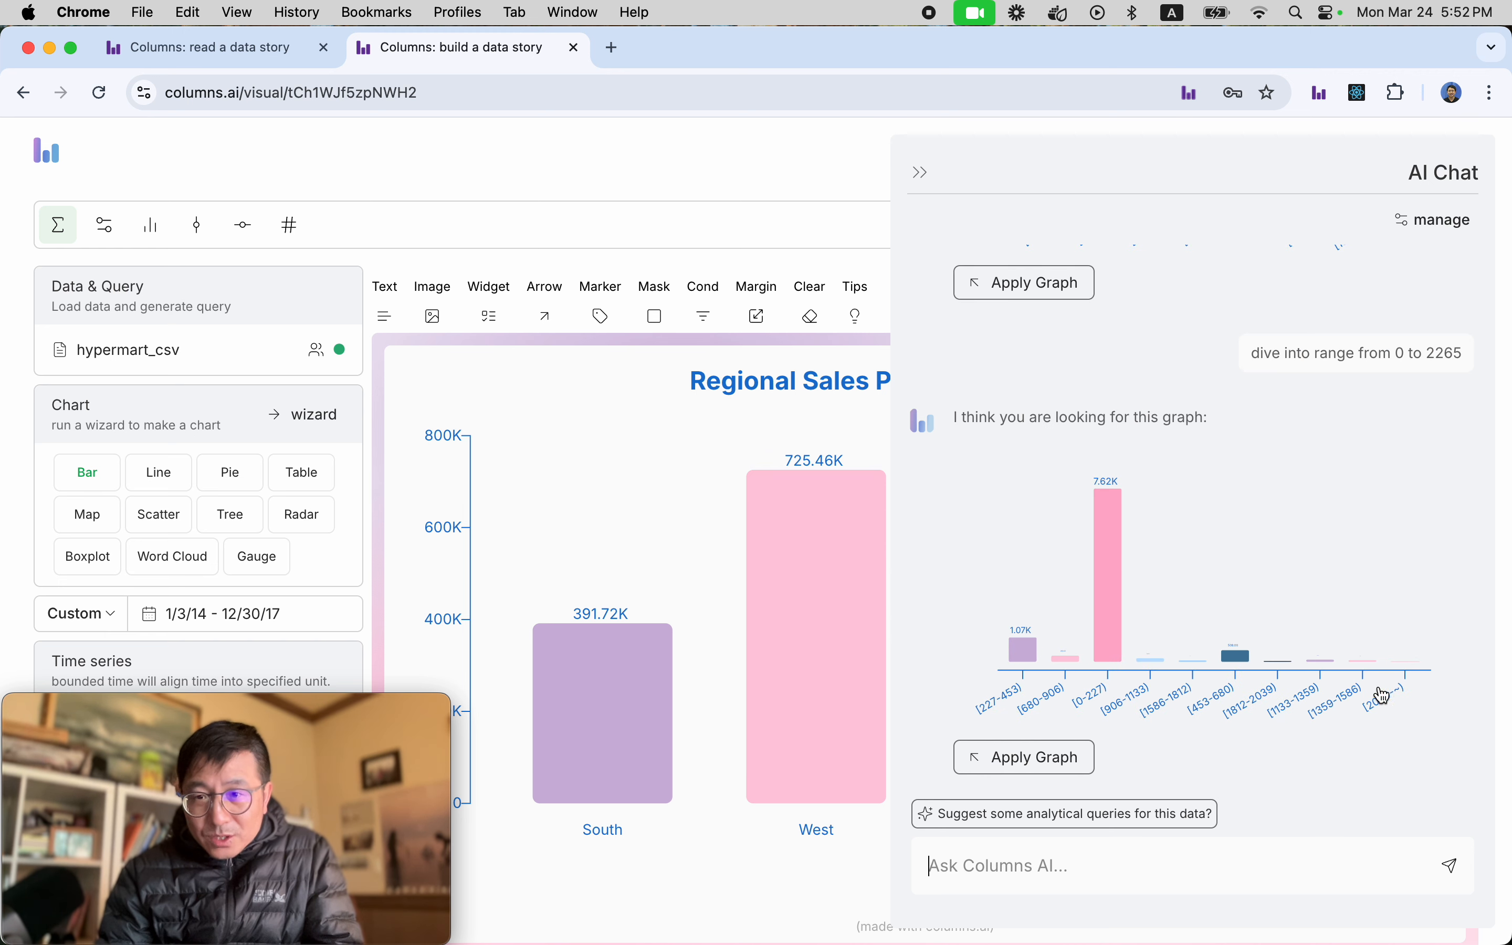
mouse_move(1253, 639)
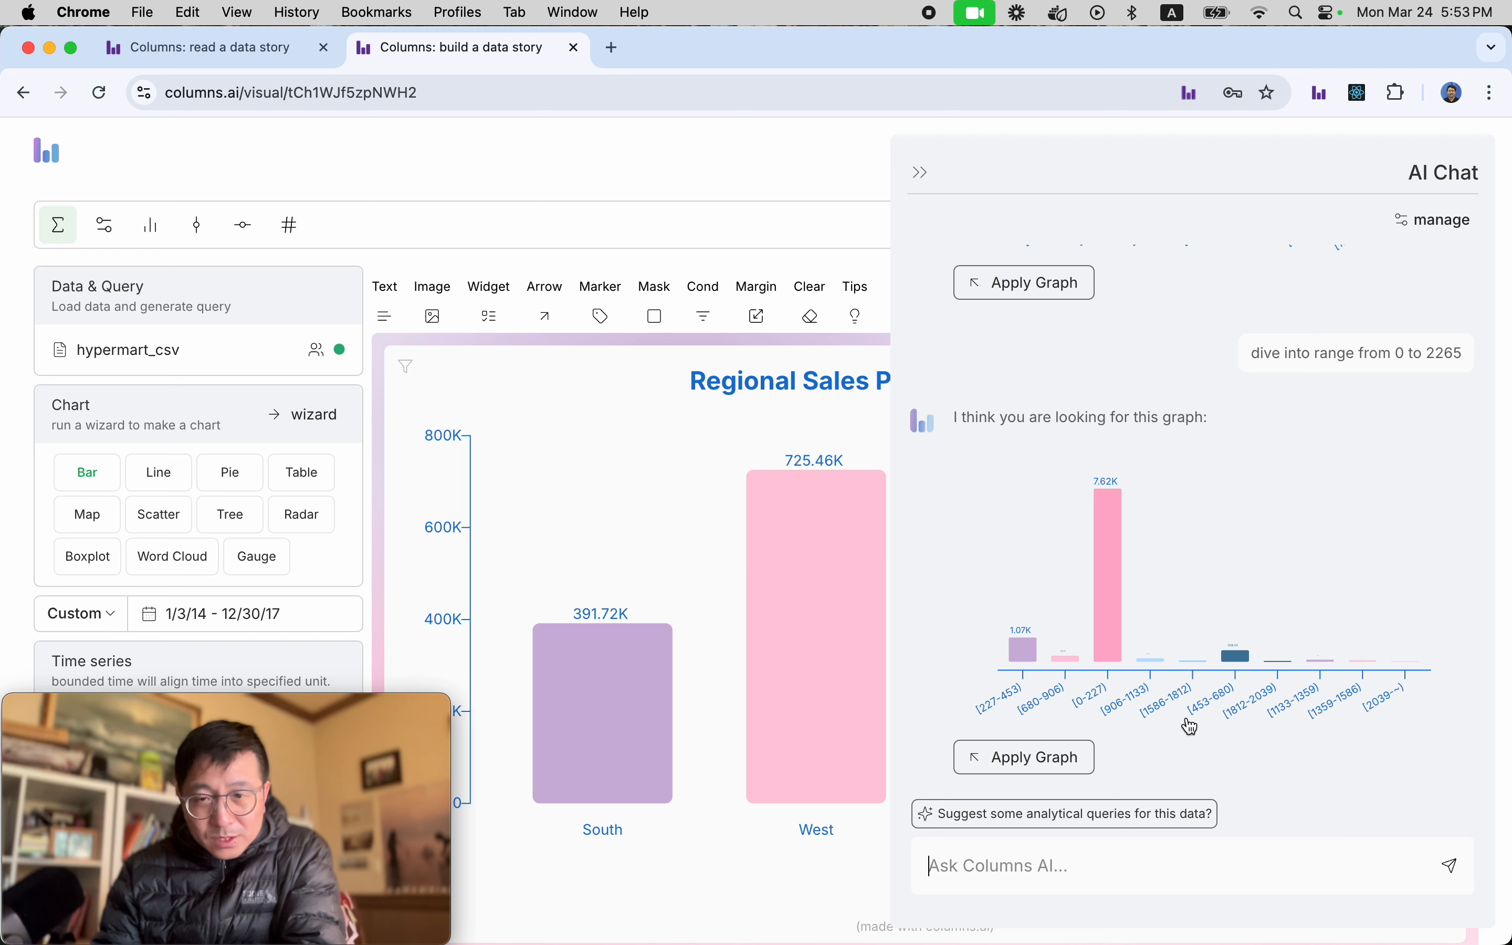
left_click(1041, 767)
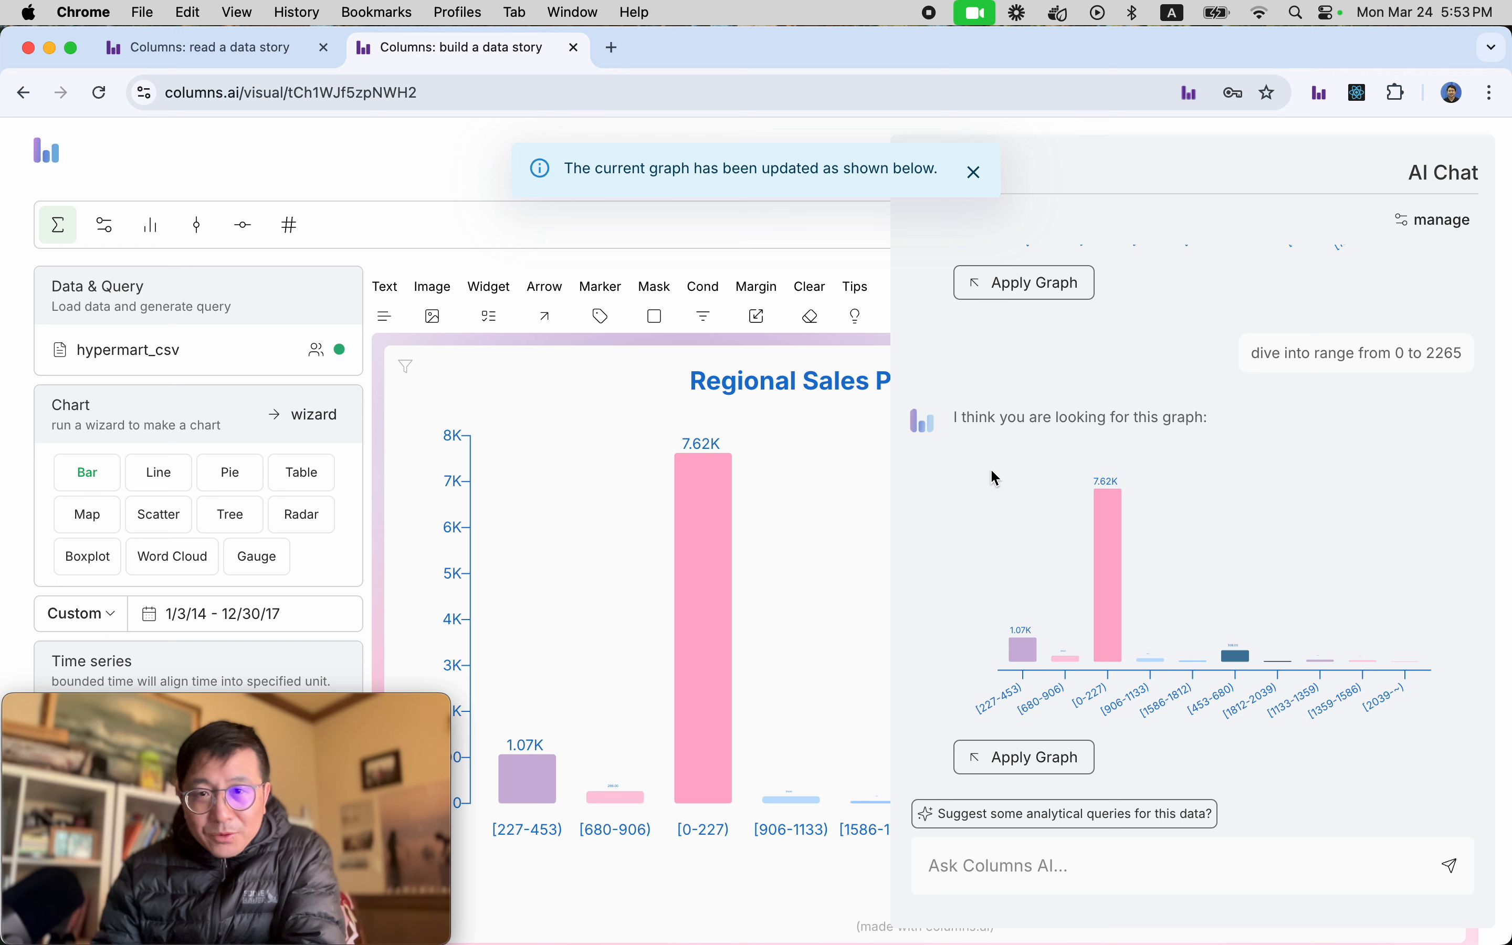
left_click(976, 175)
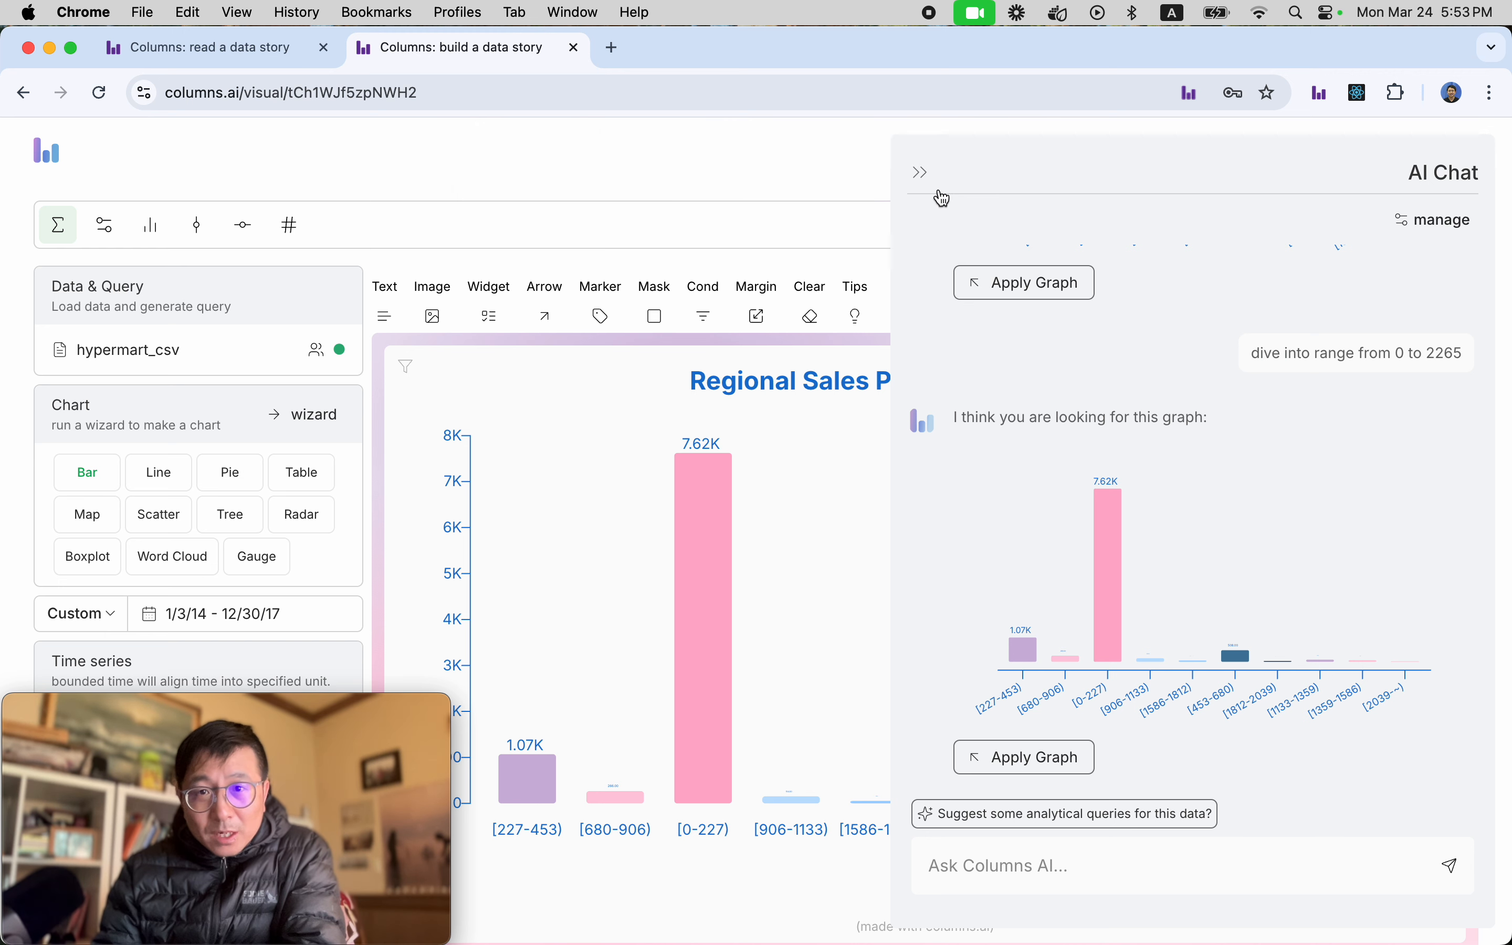
left_click(921, 173)
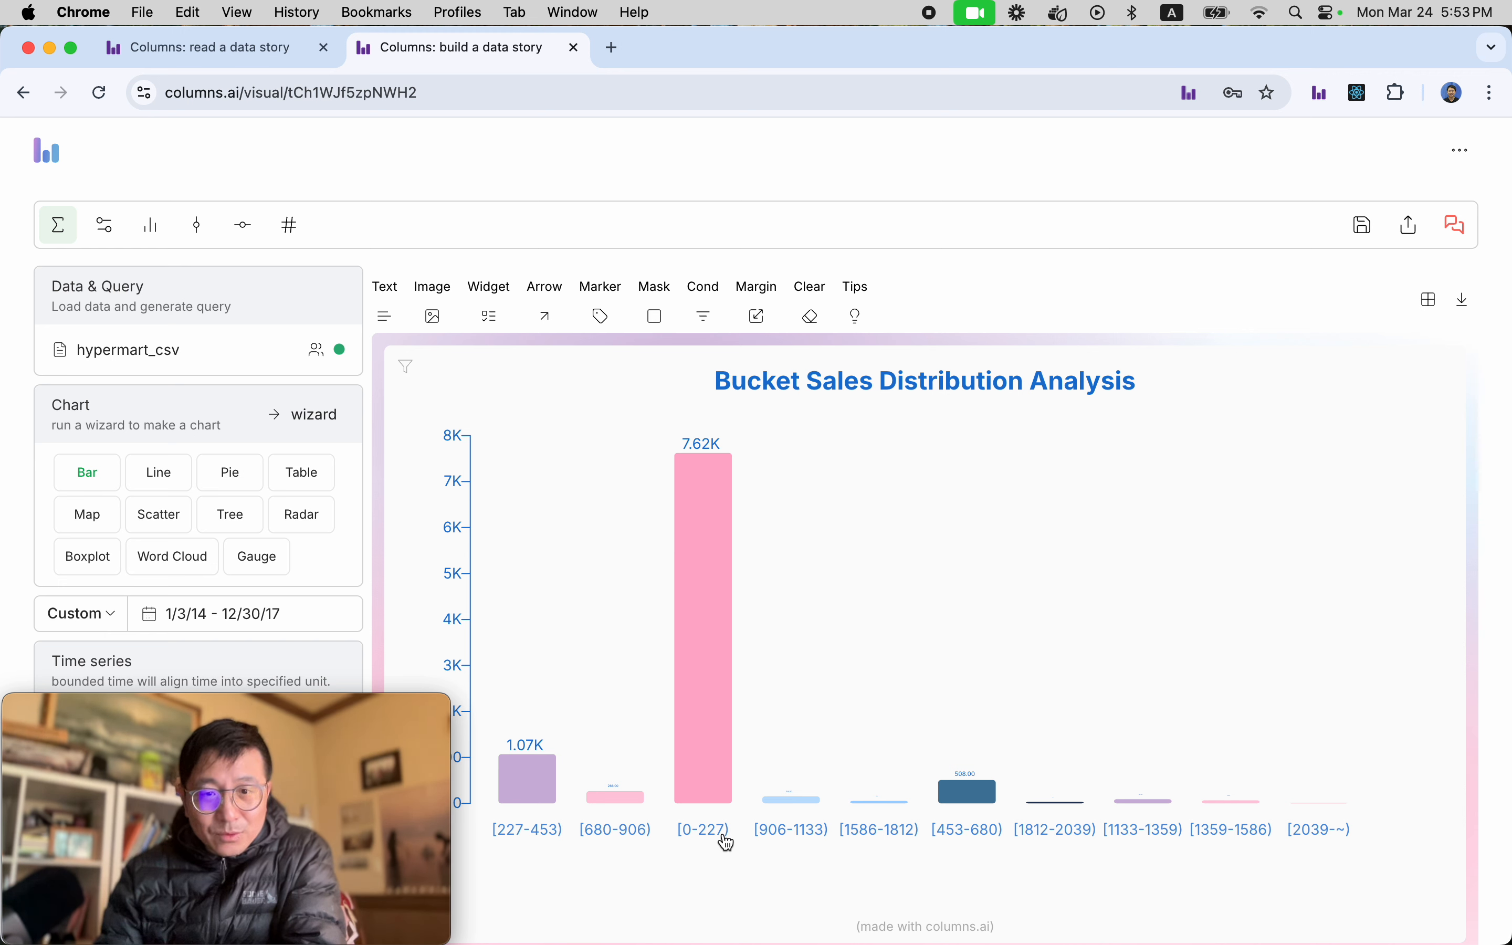
Ask the AI chat to "include total sales" in the 0 to 2265 sales histogram.
mouse_move(709, 659)
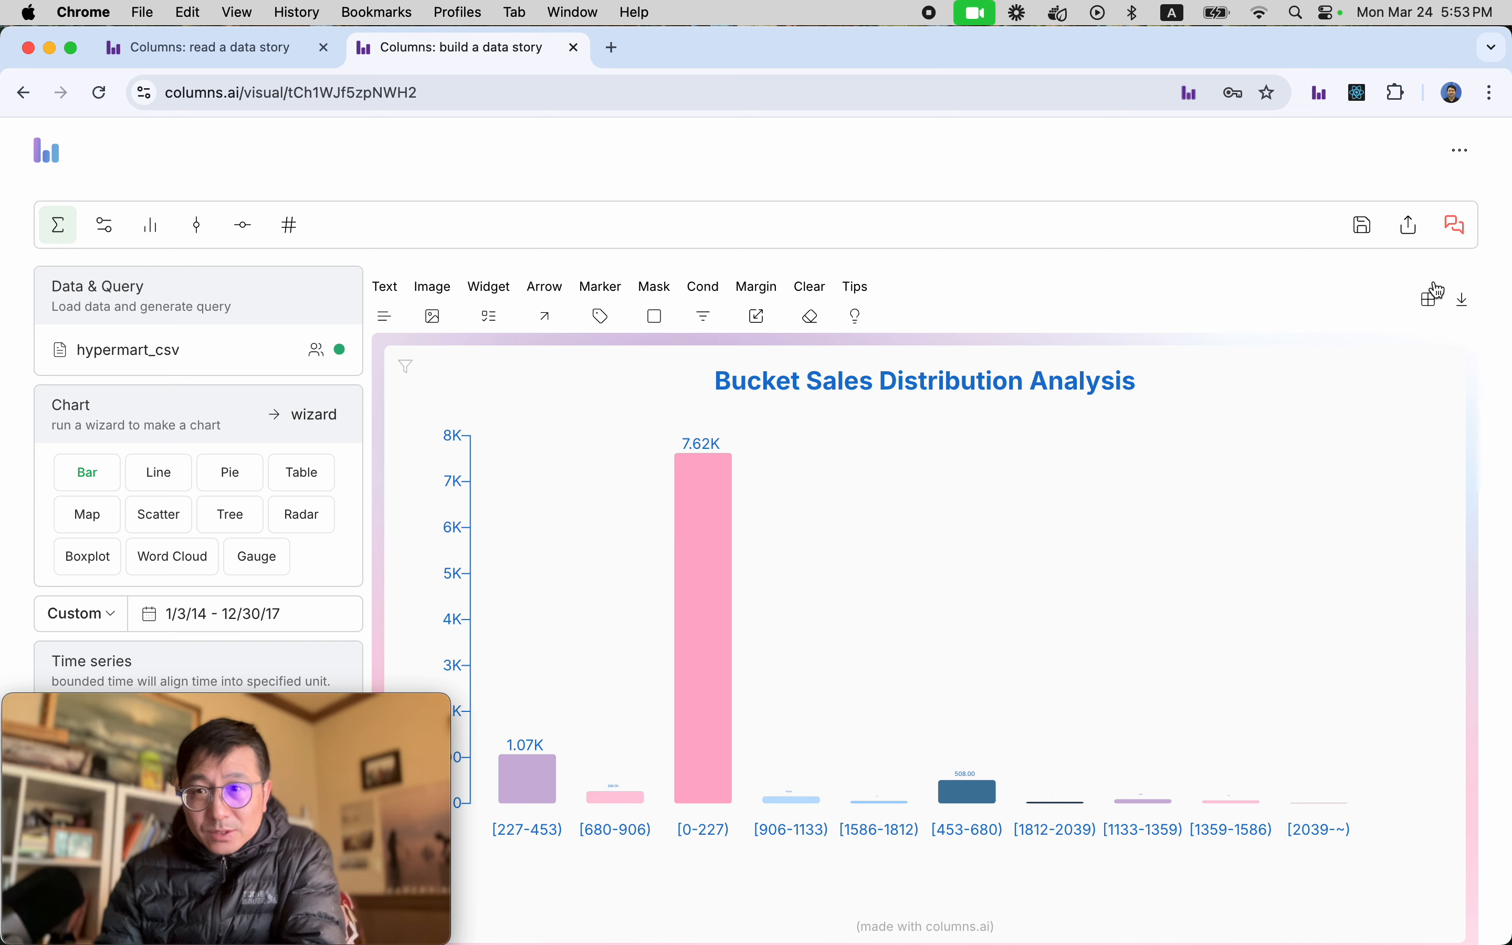
left_click(1476, 229)
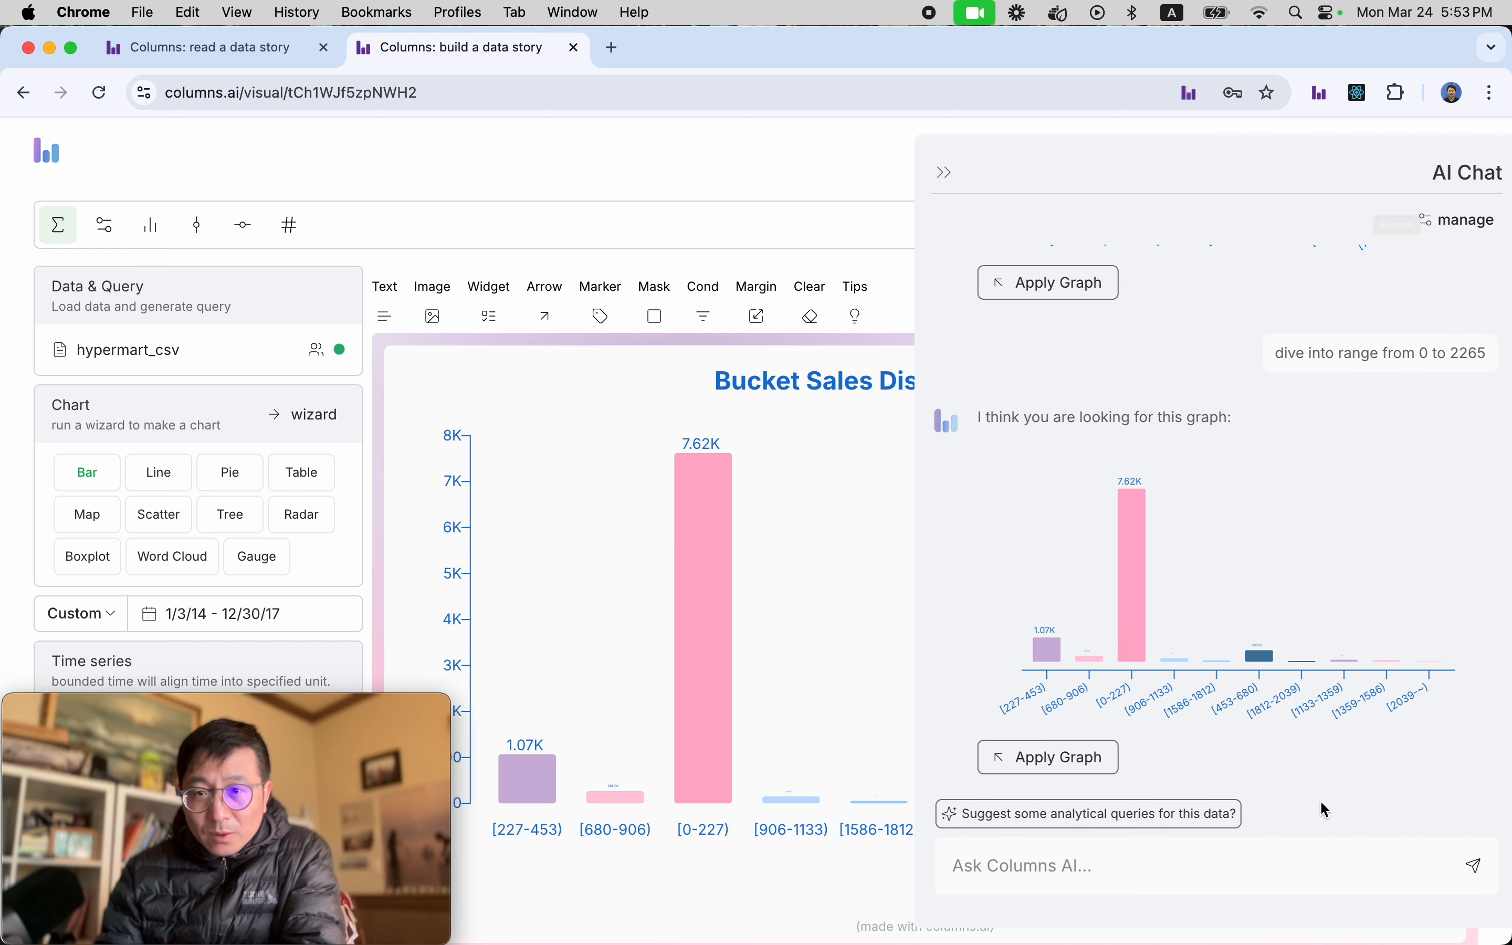
left_click(1186, 880)
type("include ")
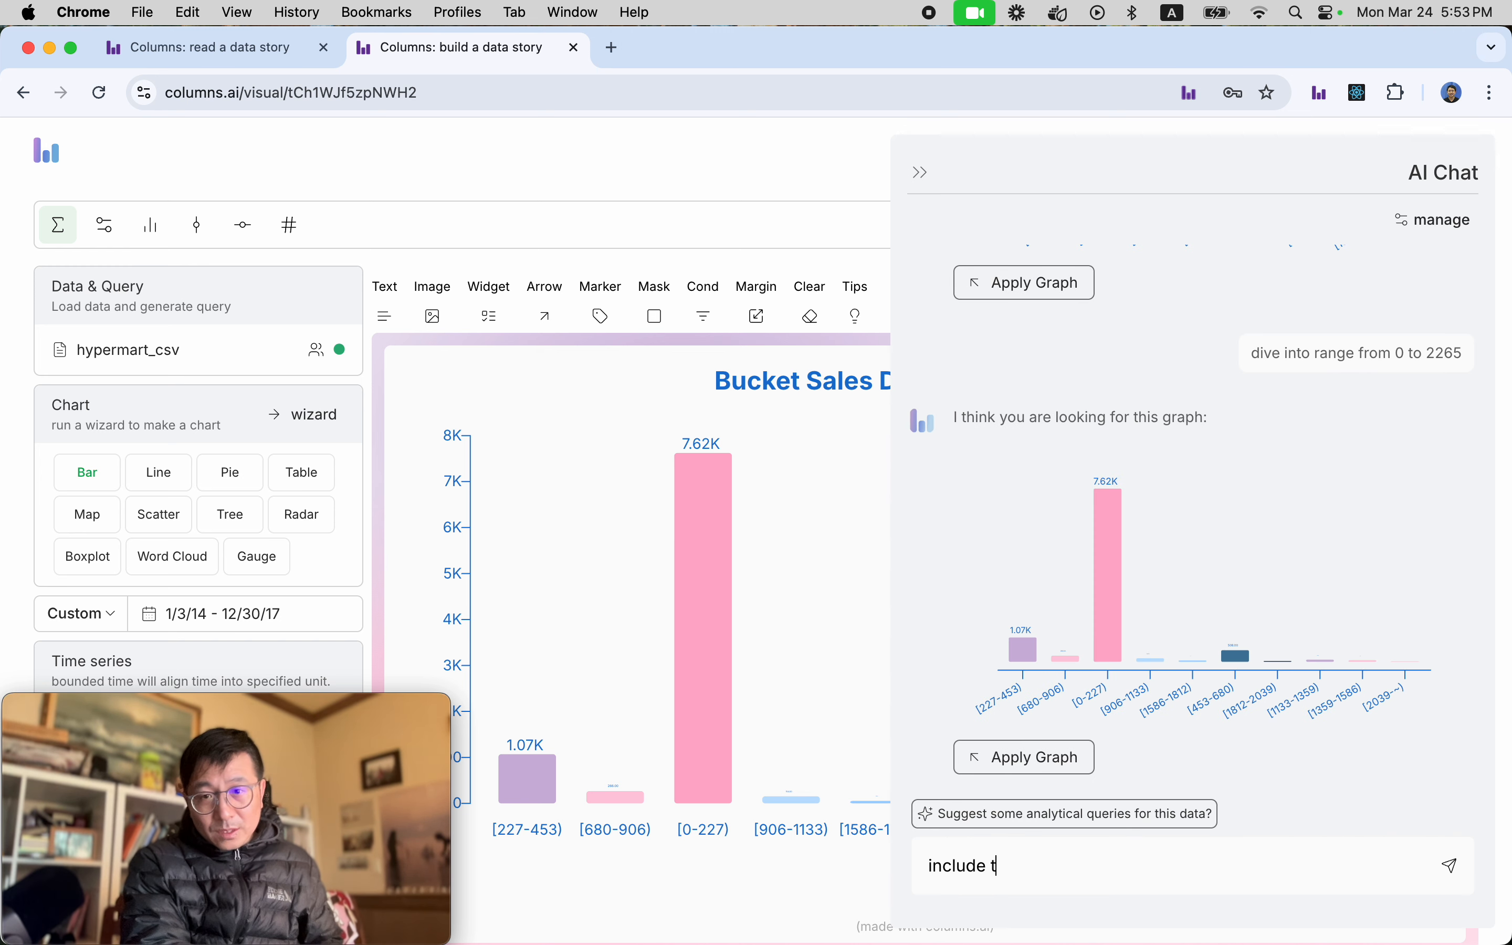
type("total sales")
key("Return")
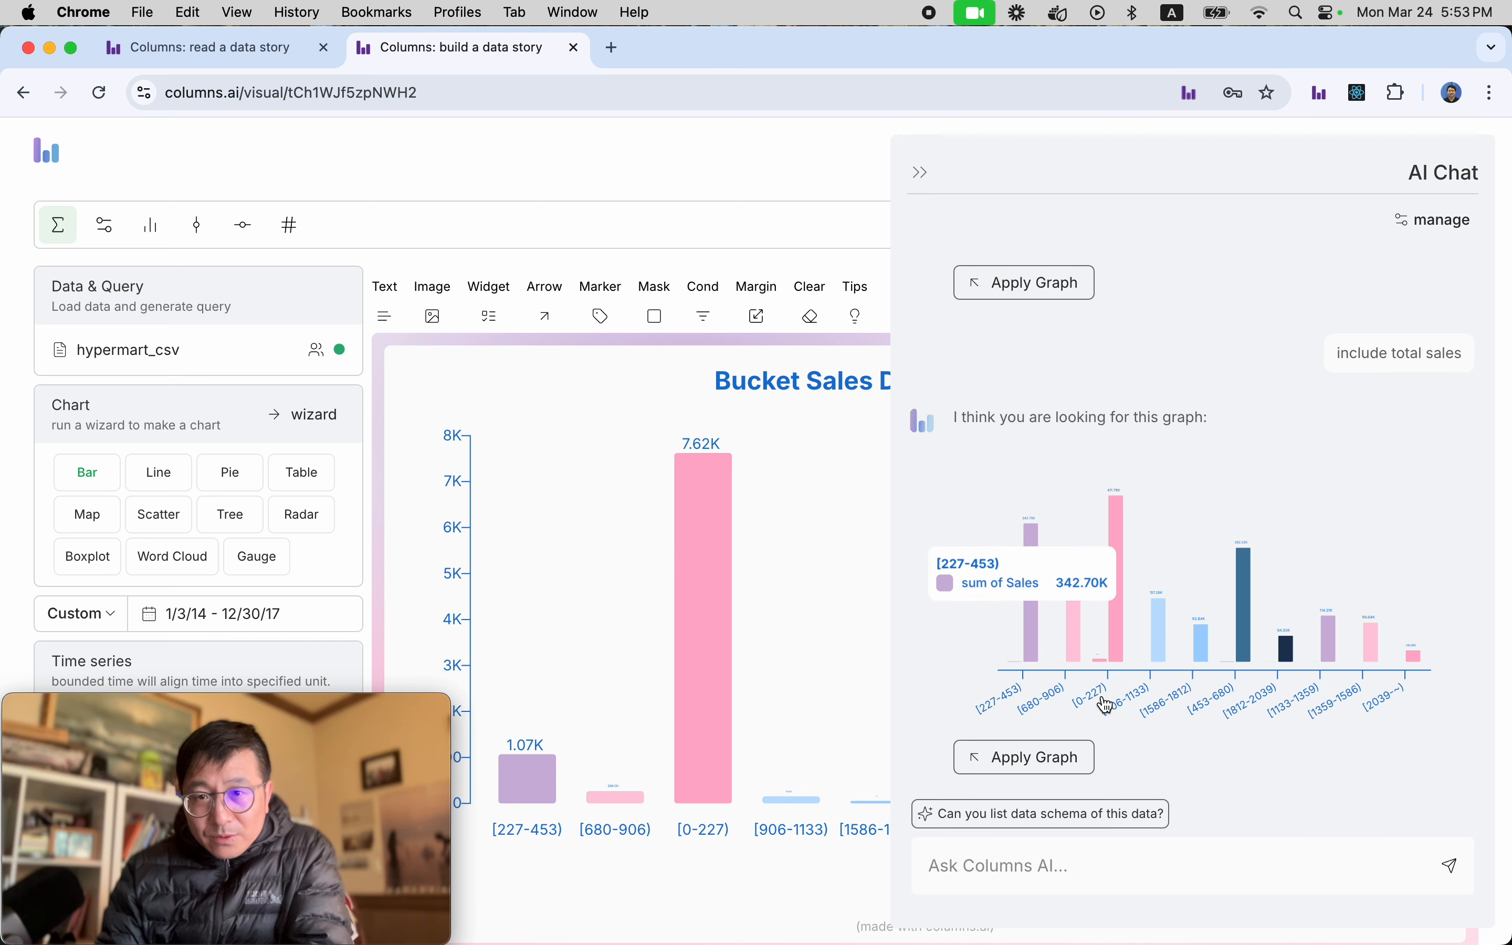
Apply the generated graph with total sales to the story, dismiss the notification, and collapse the AI chat.
left_click(1043, 758)
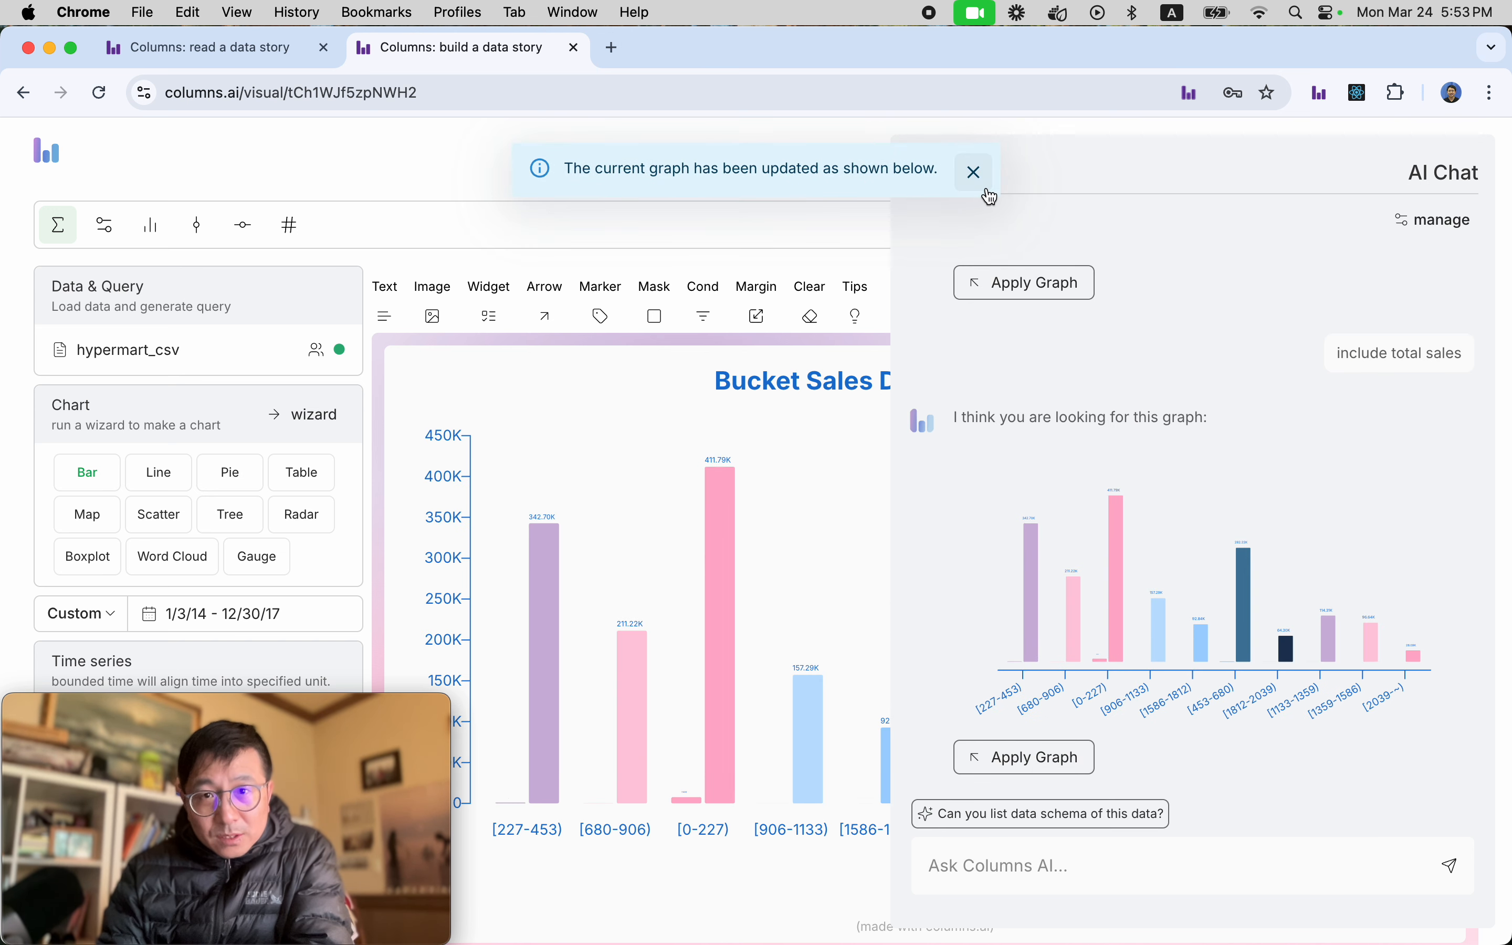
left_click(968, 169)
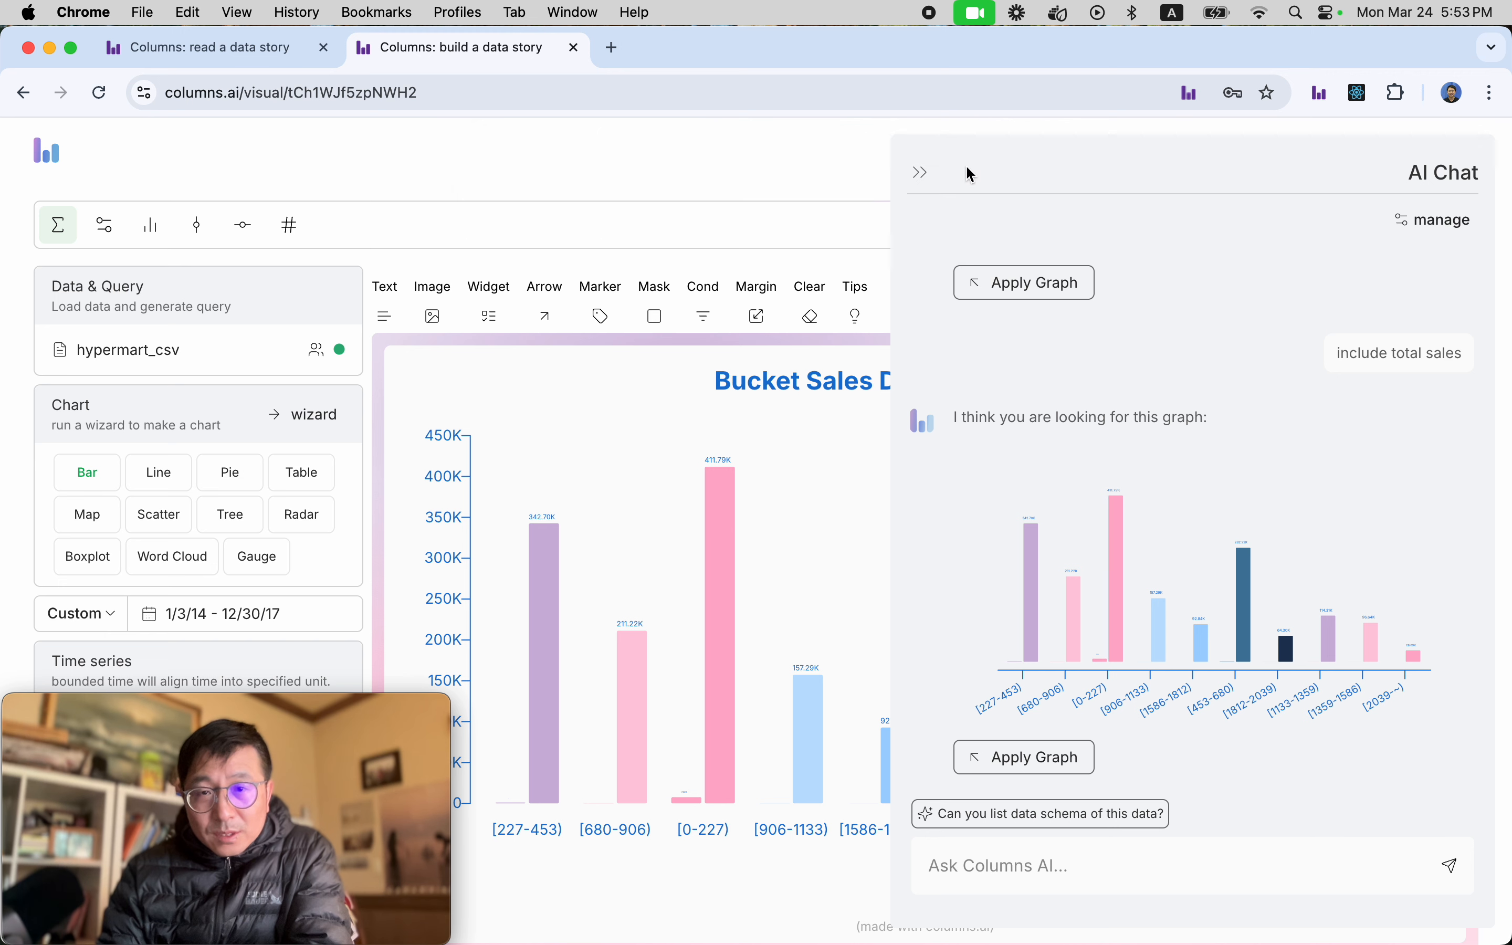
left_click(926, 180)
Assign the sales.SUM metric to the second axis in the metric settings.
mouse_move(719, 562)
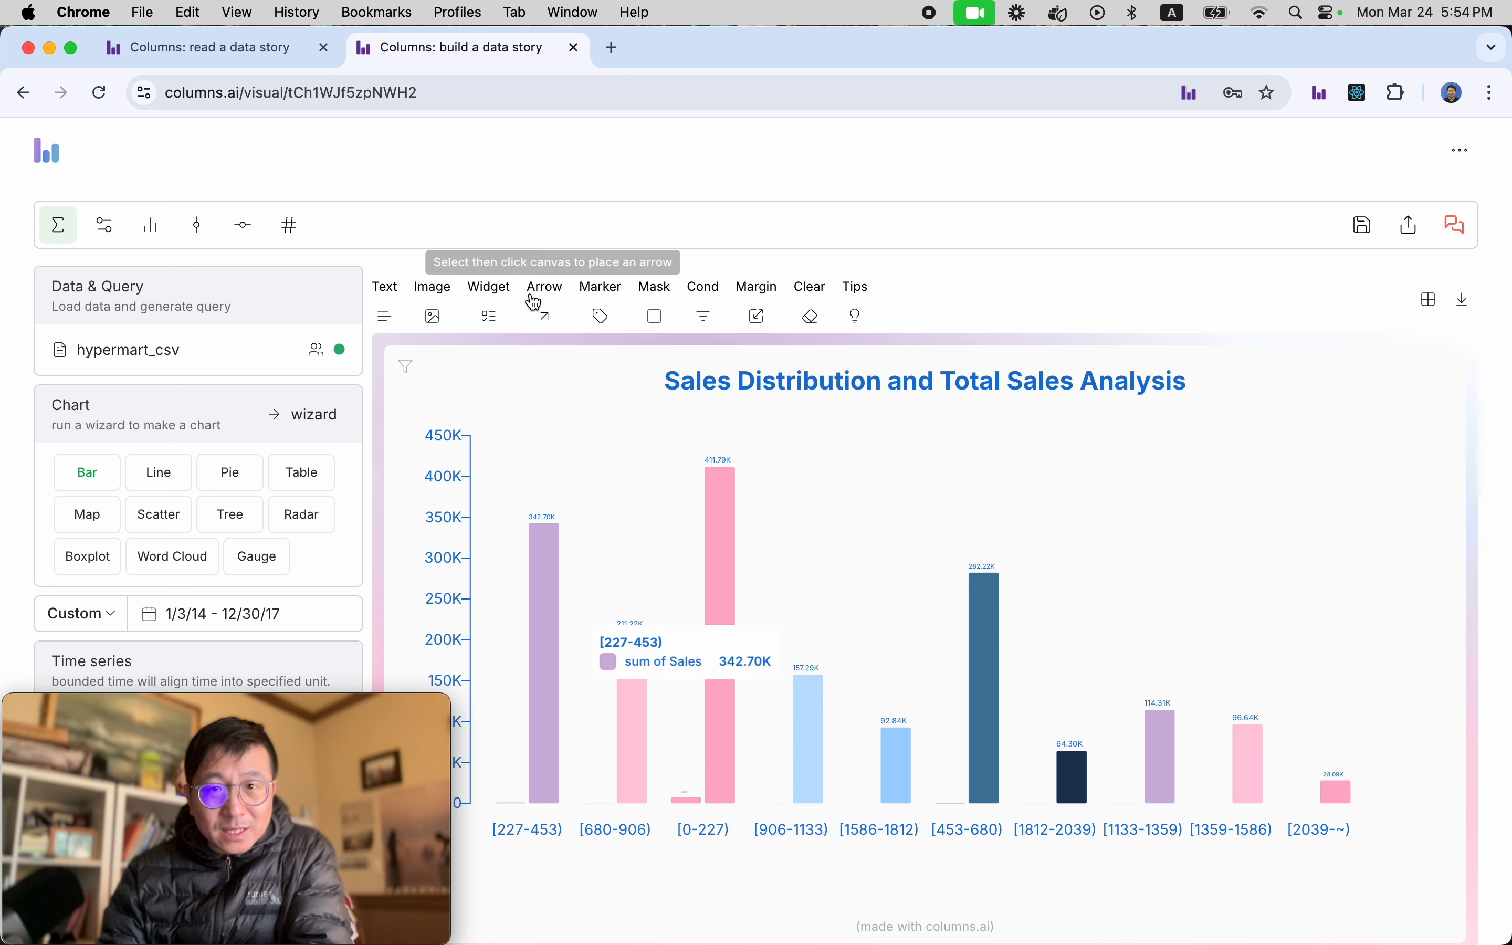
left_click(292, 227)
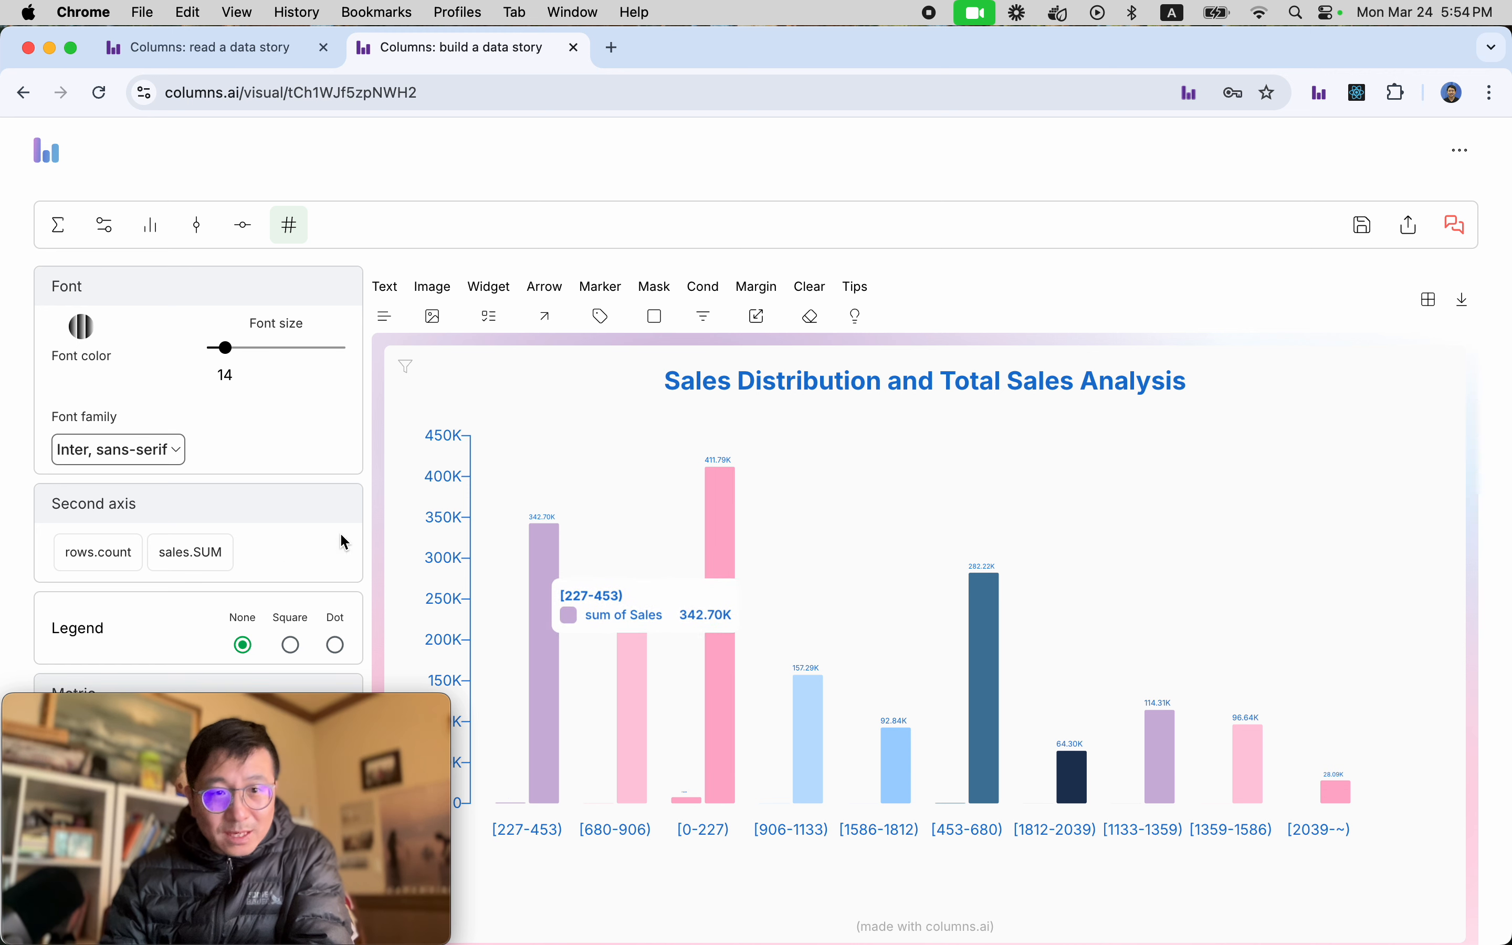
left_click(185, 557)
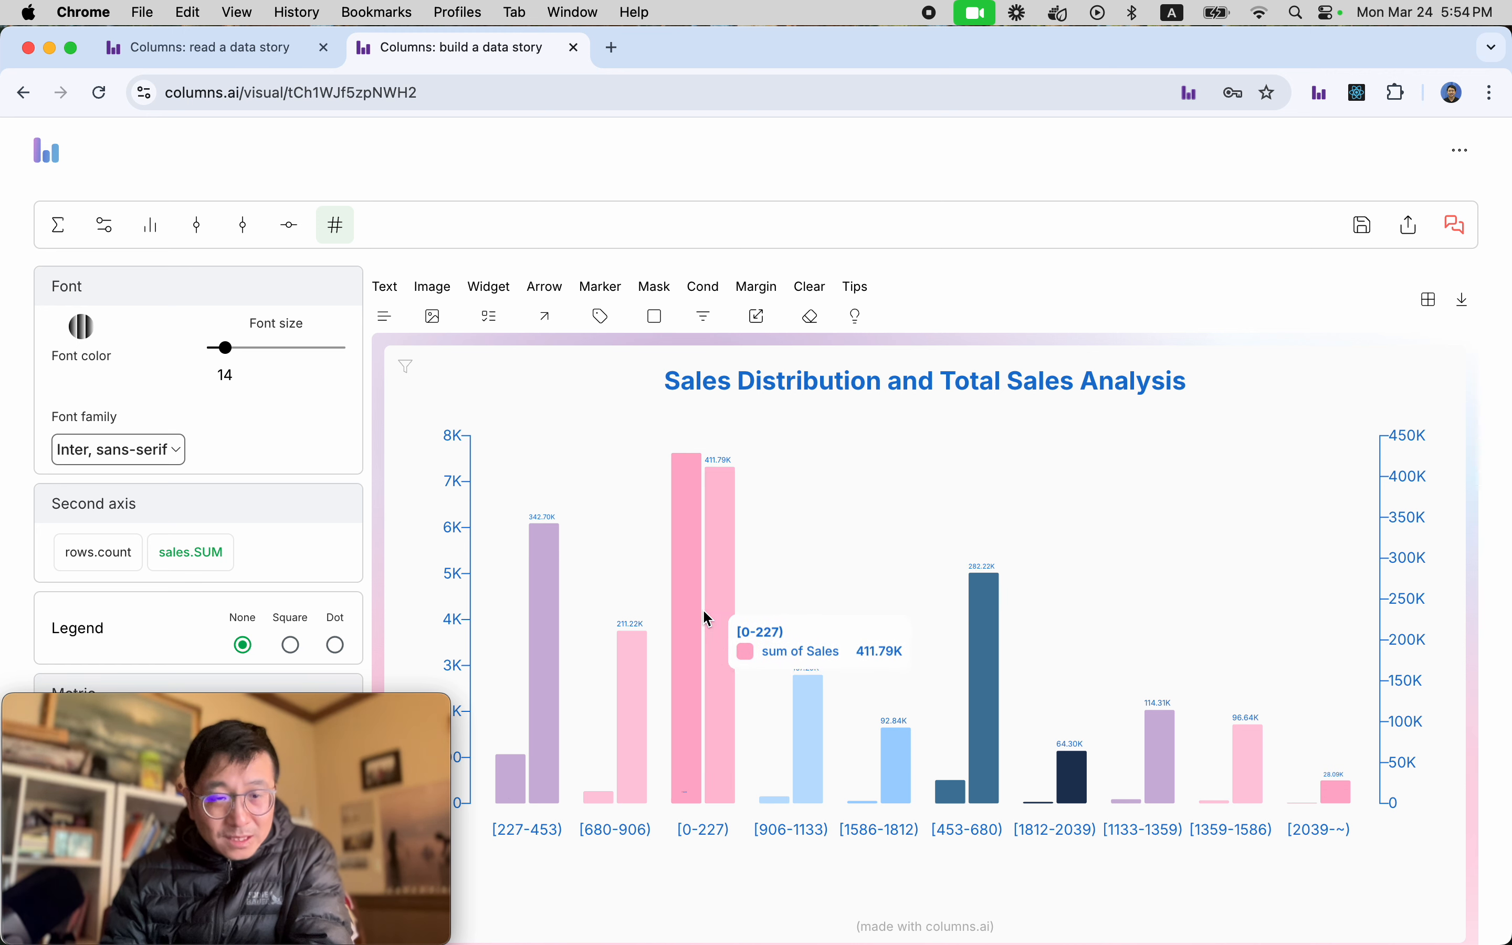
Turn off Color by key for the bars in the bar chart settings.
left_click(688, 633)
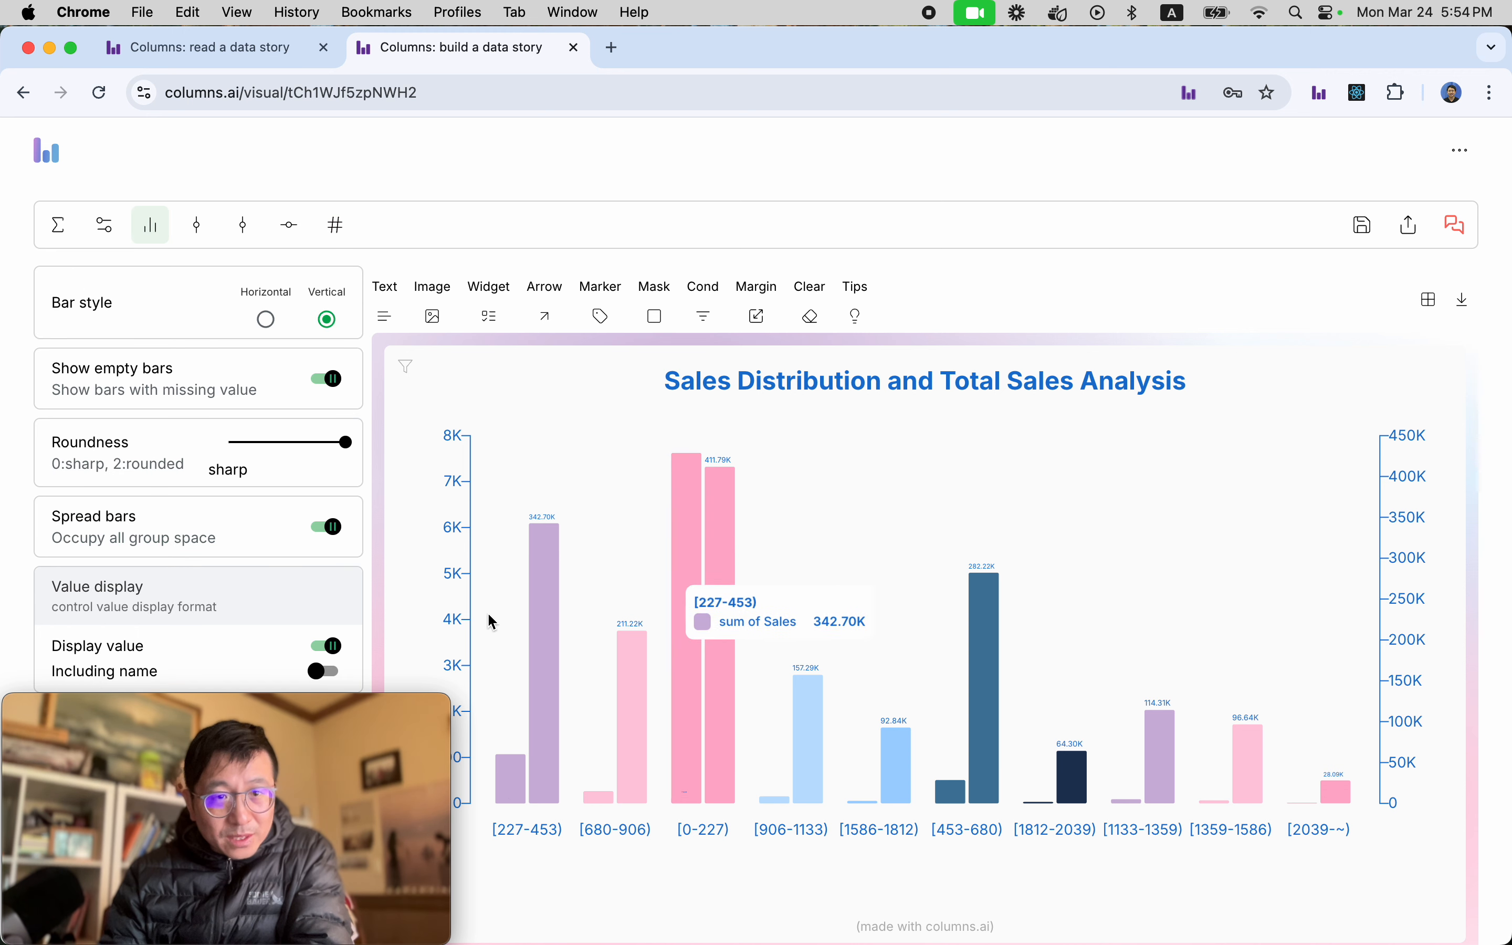
scroll(250, 522, "down", 2)
scroll(250, 522, "down", 2)
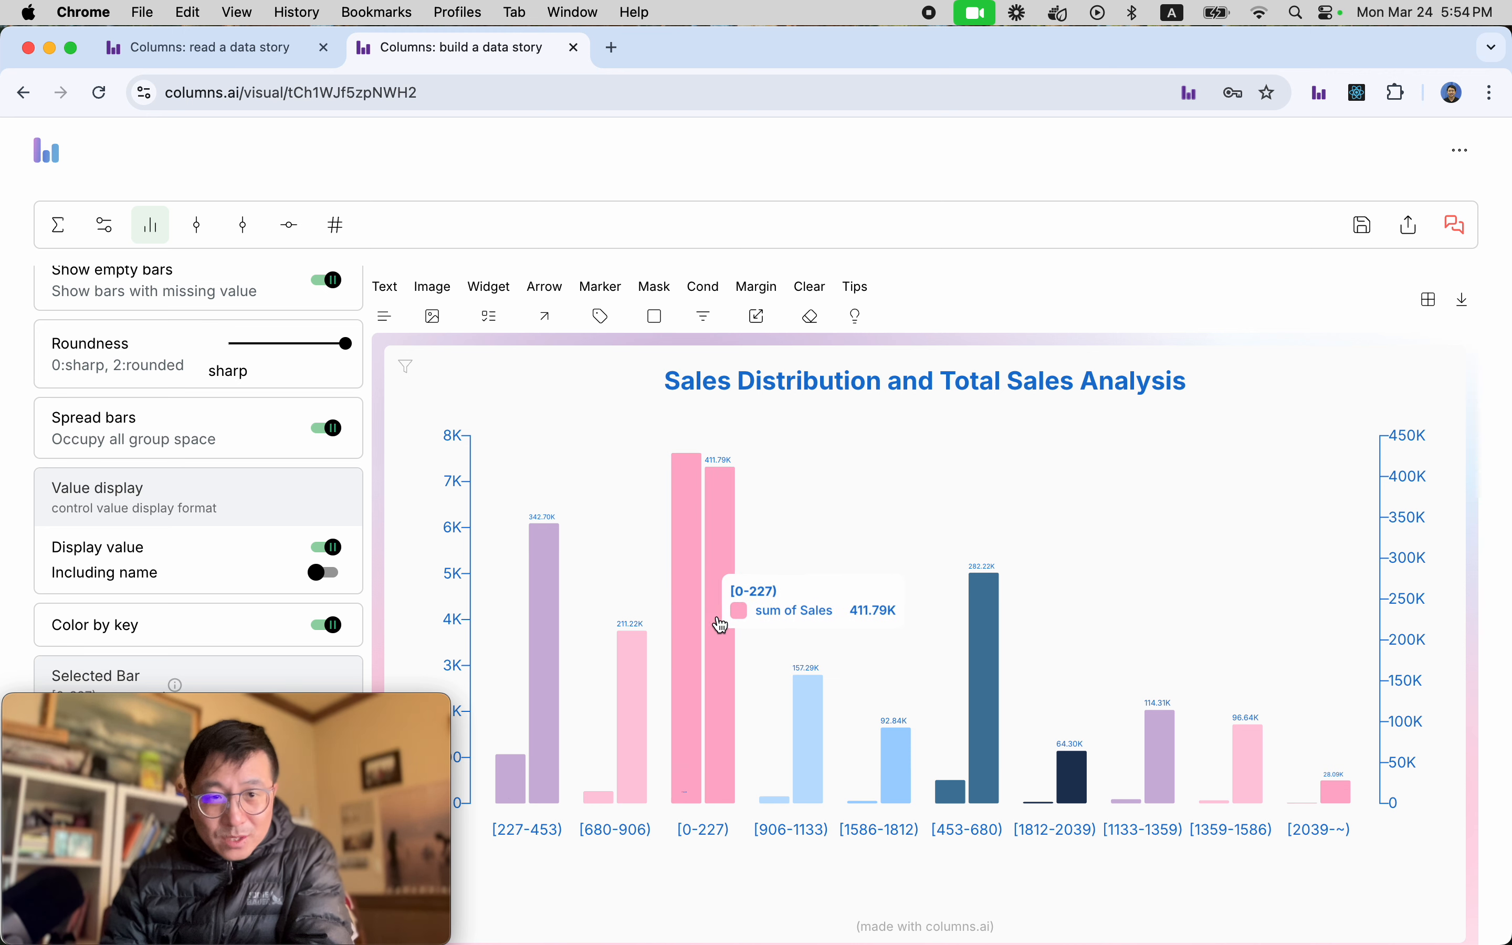
left_click(326, 625)
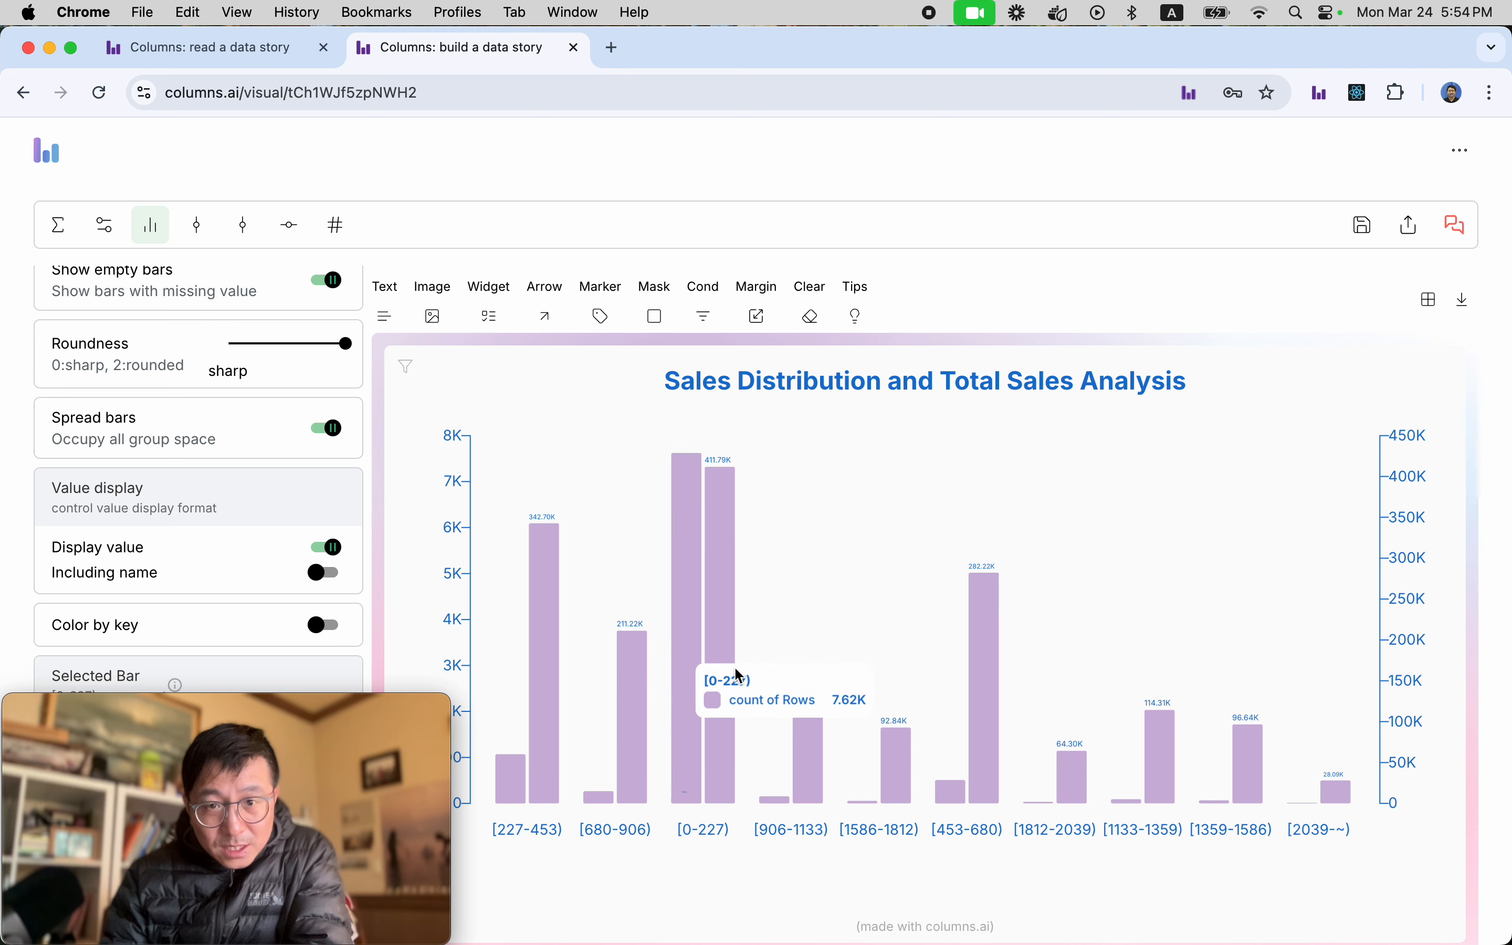
Reverse the palette's color order in the general settings and reverse it back to start with purple.
left_click(109, 236)
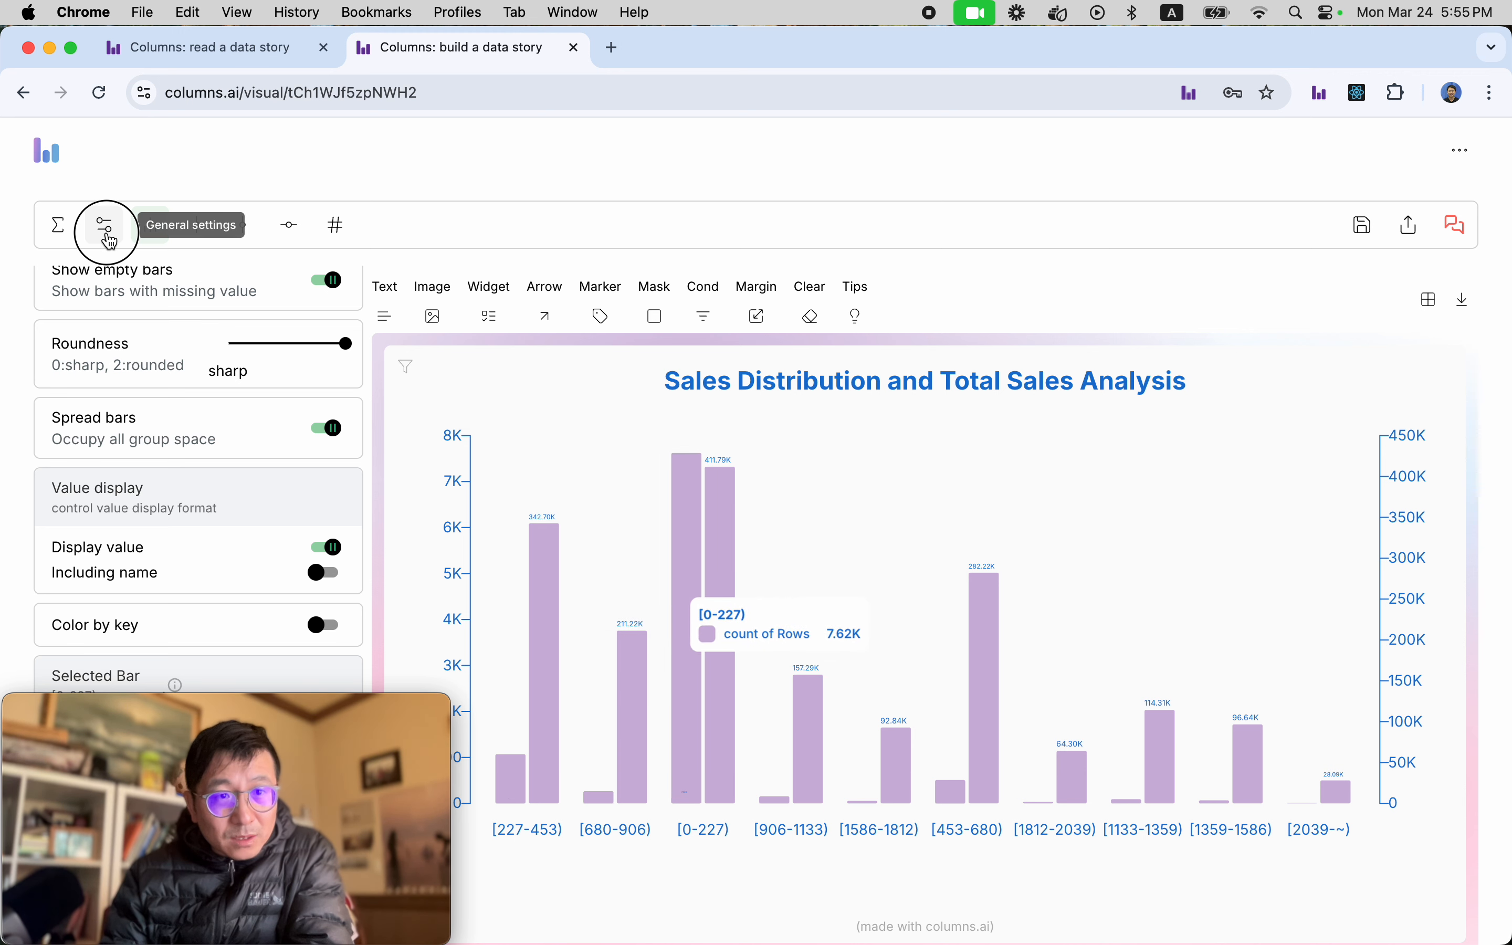
left_click(101, 401)
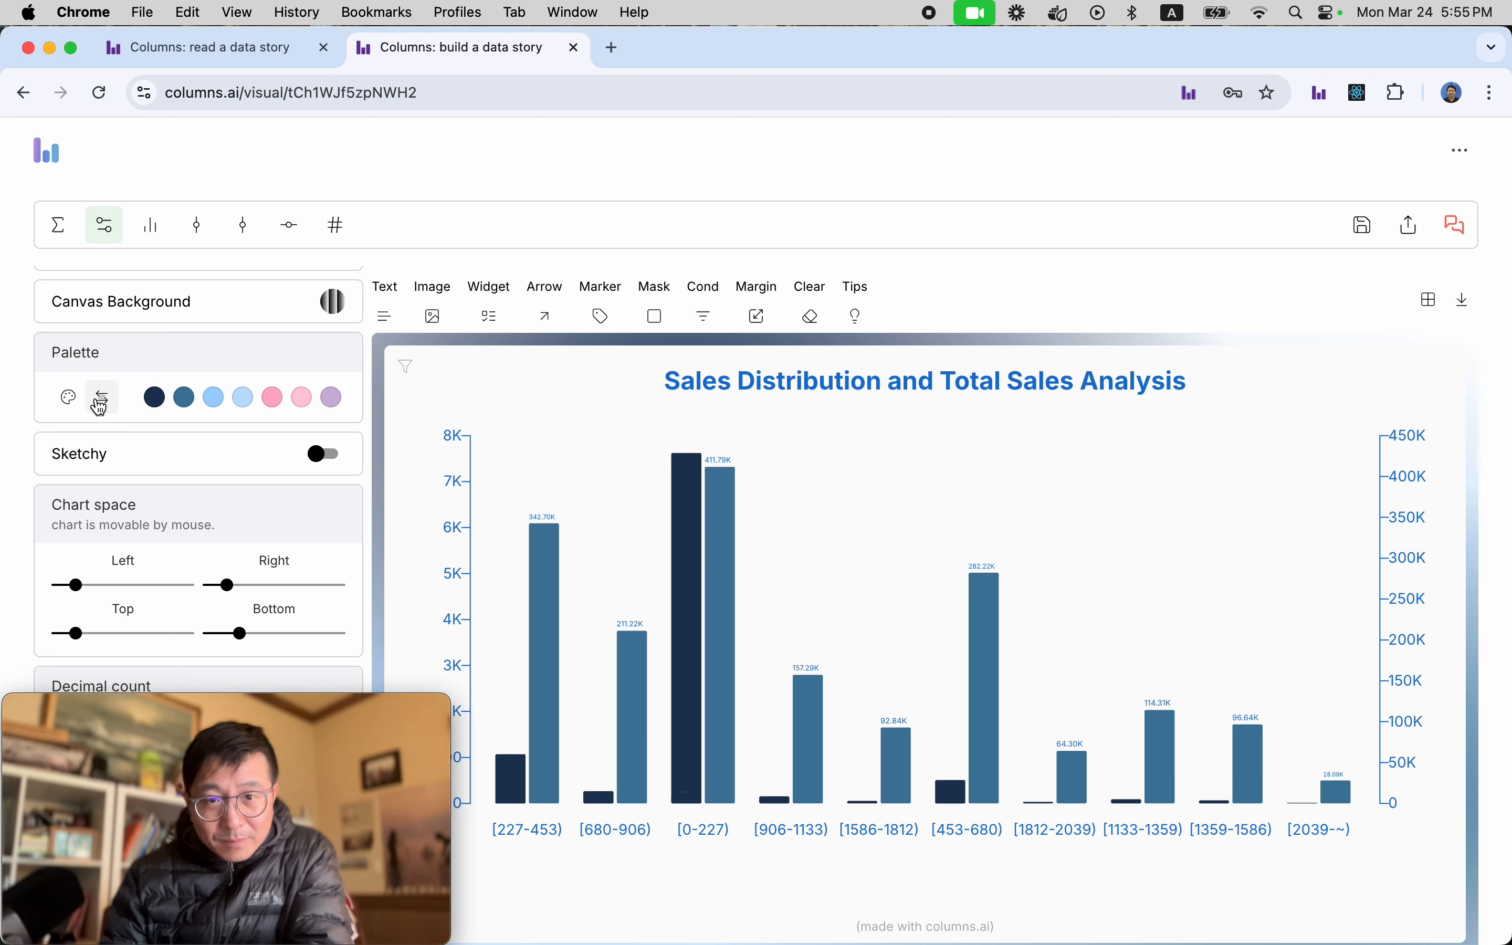
left_click(100, 405)
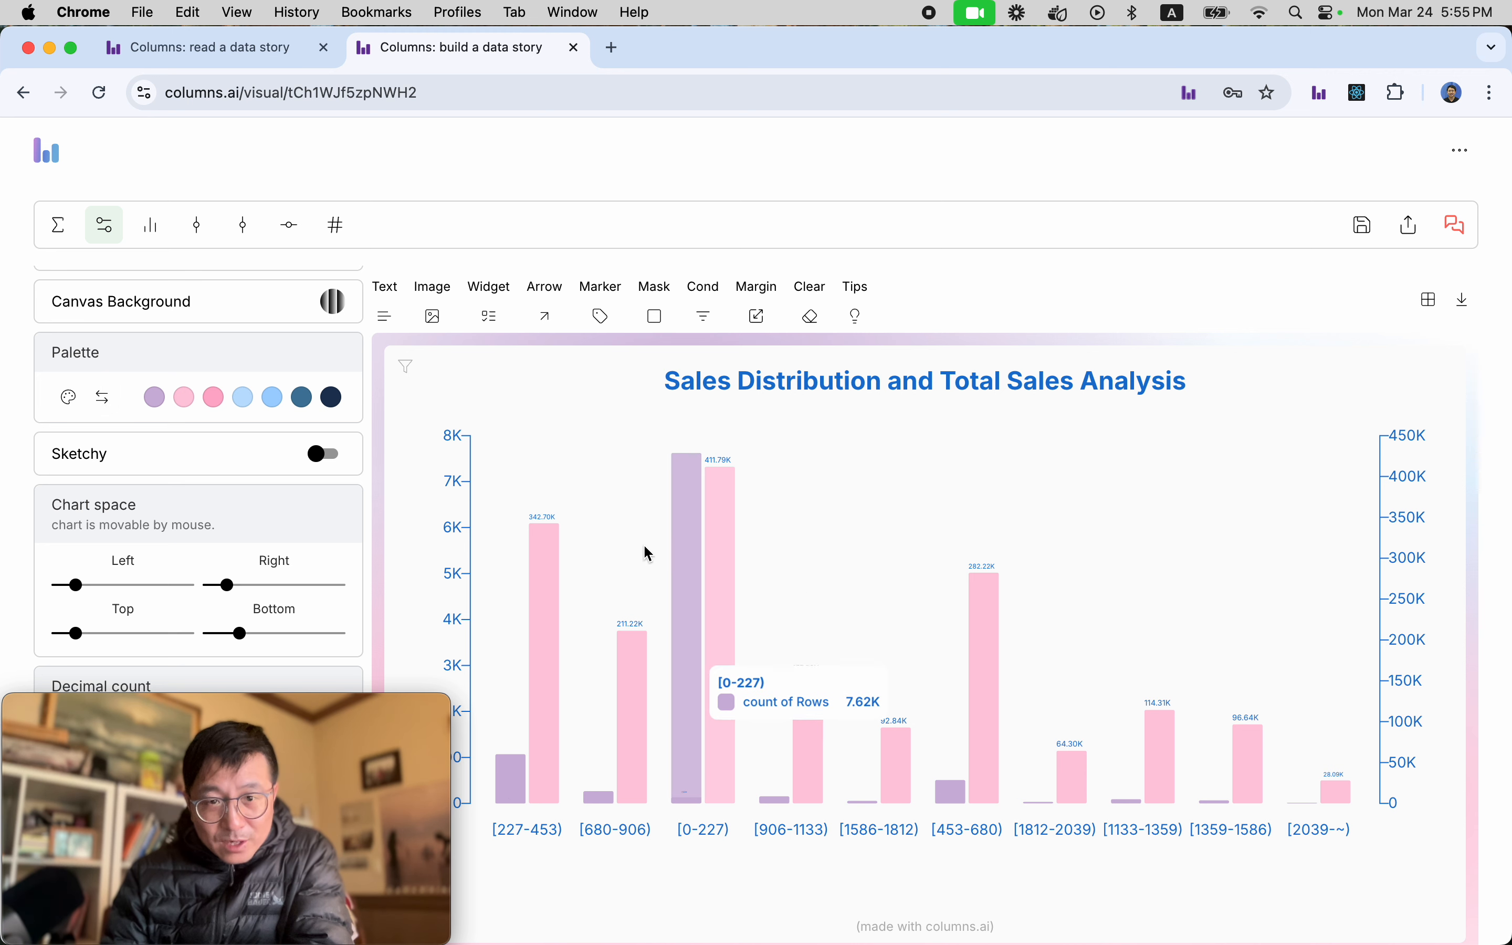
mouse_move(724, 668)
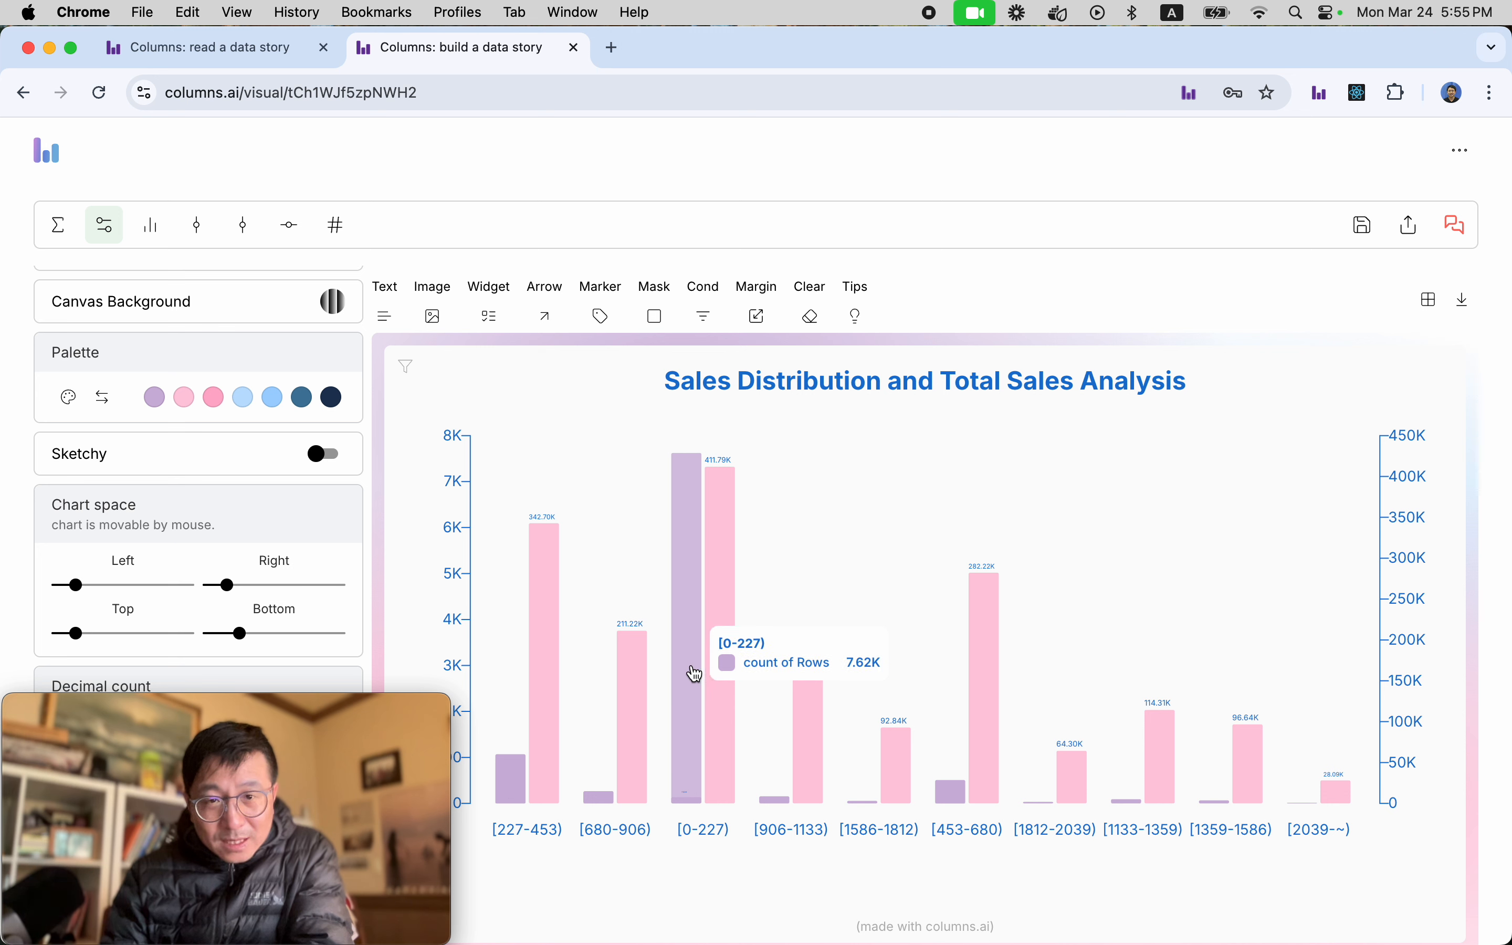
mouse_move(719, 721)
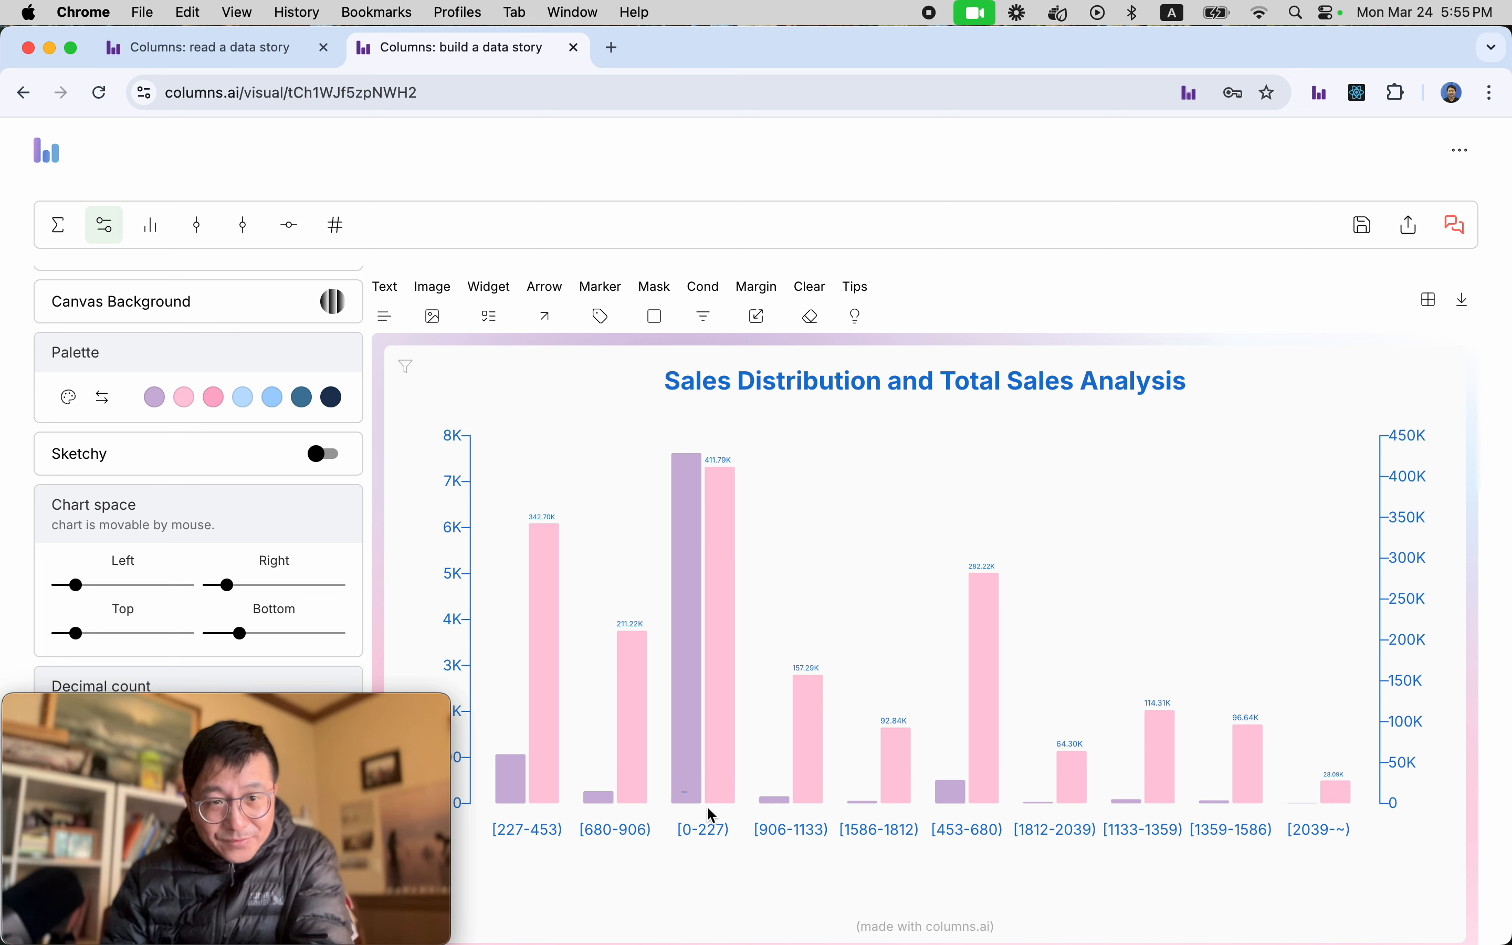
Switch to QuickTime Player, shrink the Movie Recording window, and move it clear of the chart and its settings.
mouse_move(390, 731)
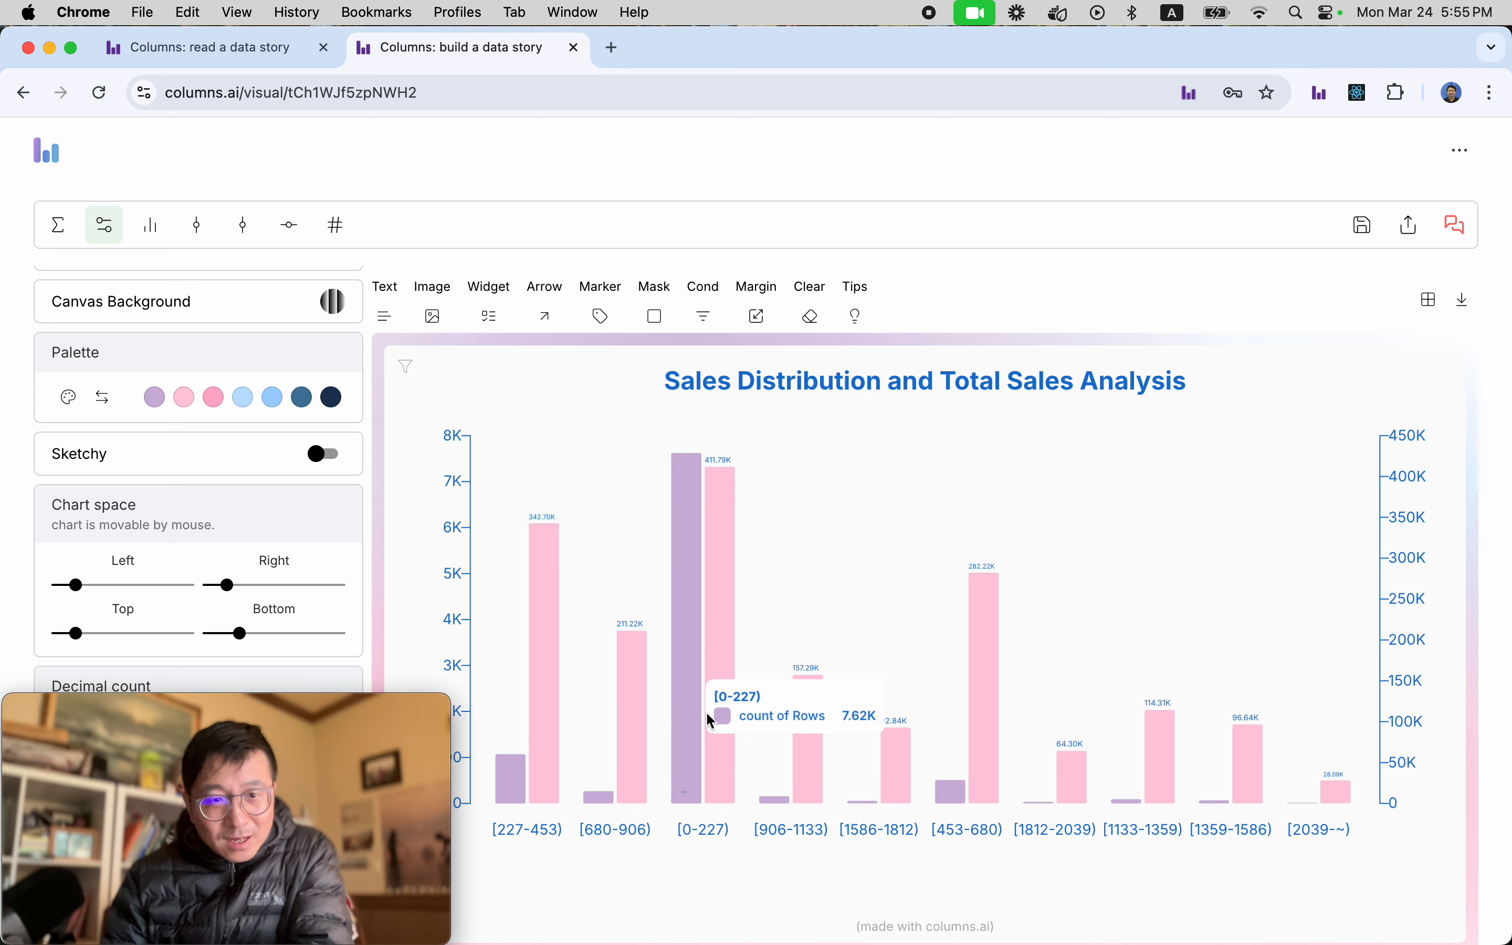
left_click_drag(369, 703, 1400, 19)
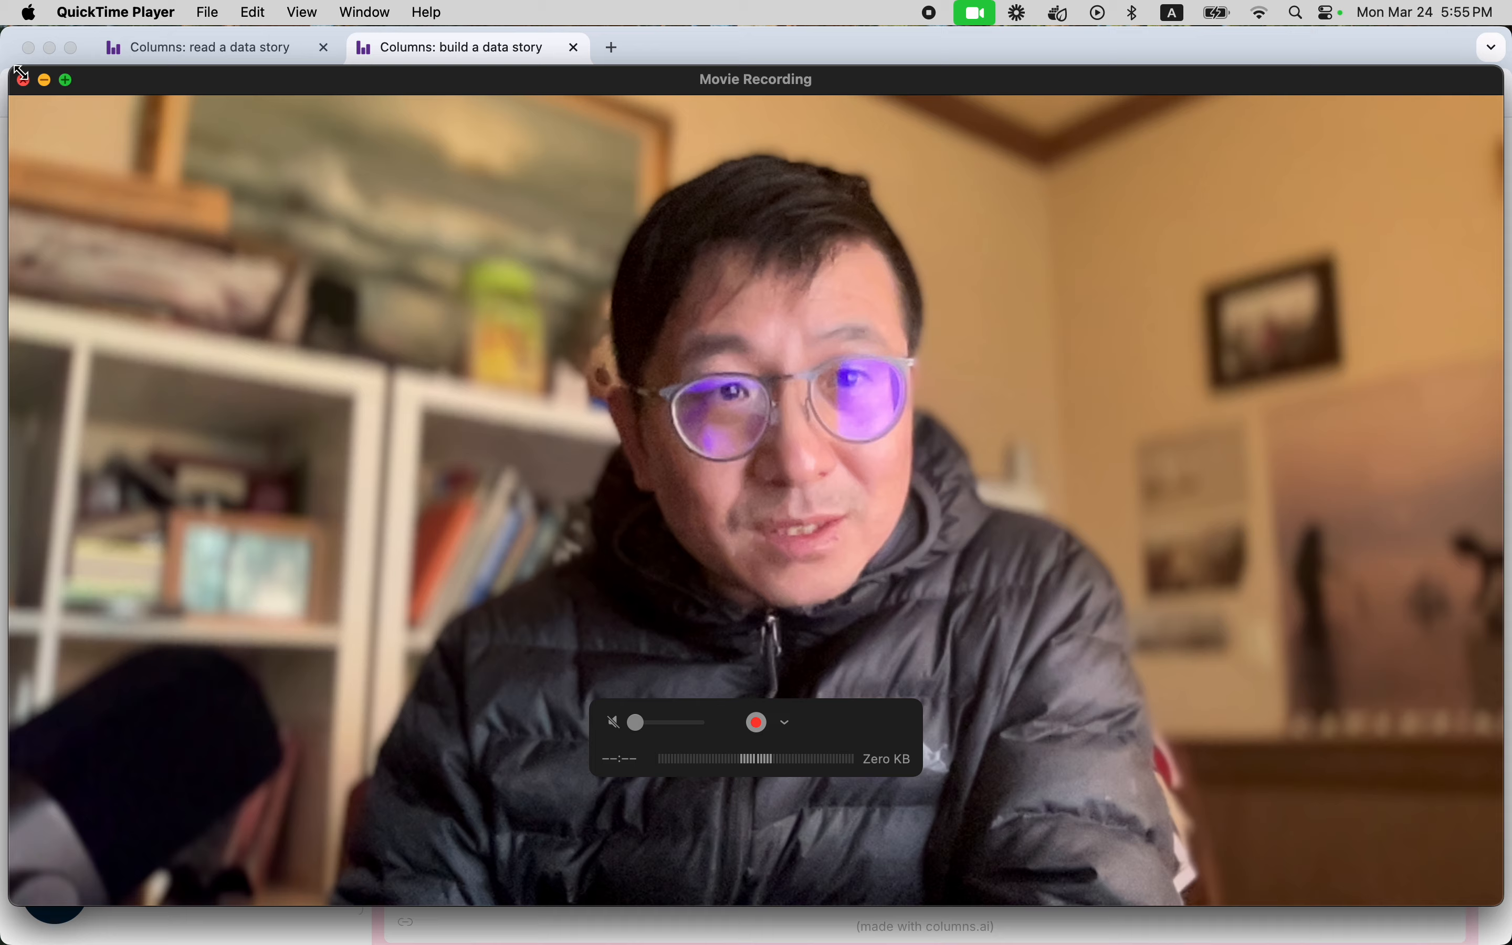
left_click_drag(17, 69, 1207, 738)
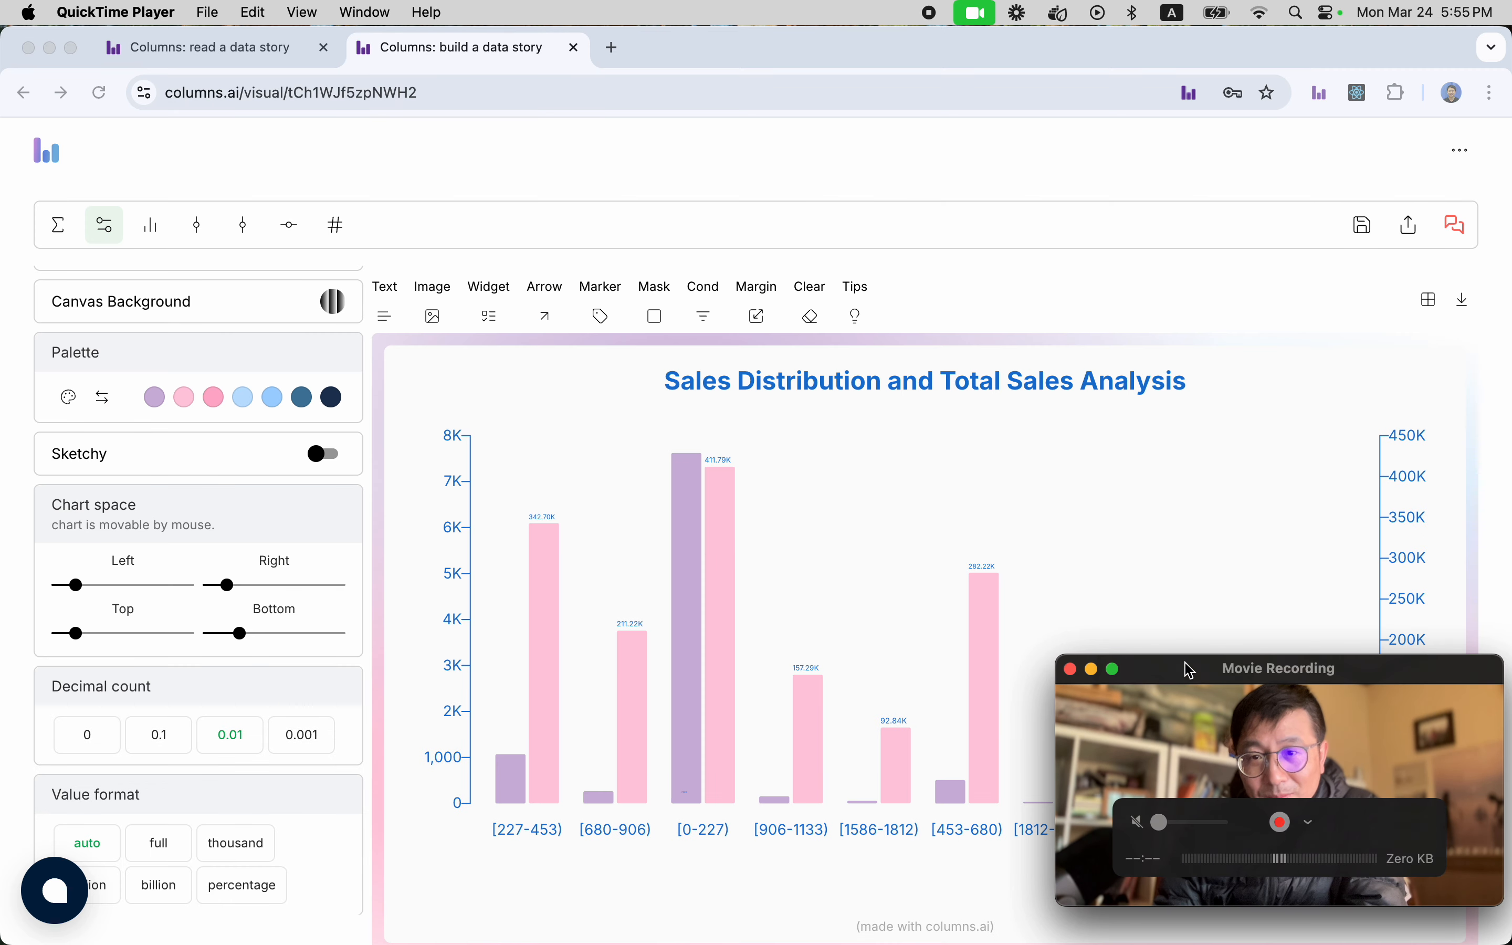
left_click_drag(1193, 671, 1195, 39)
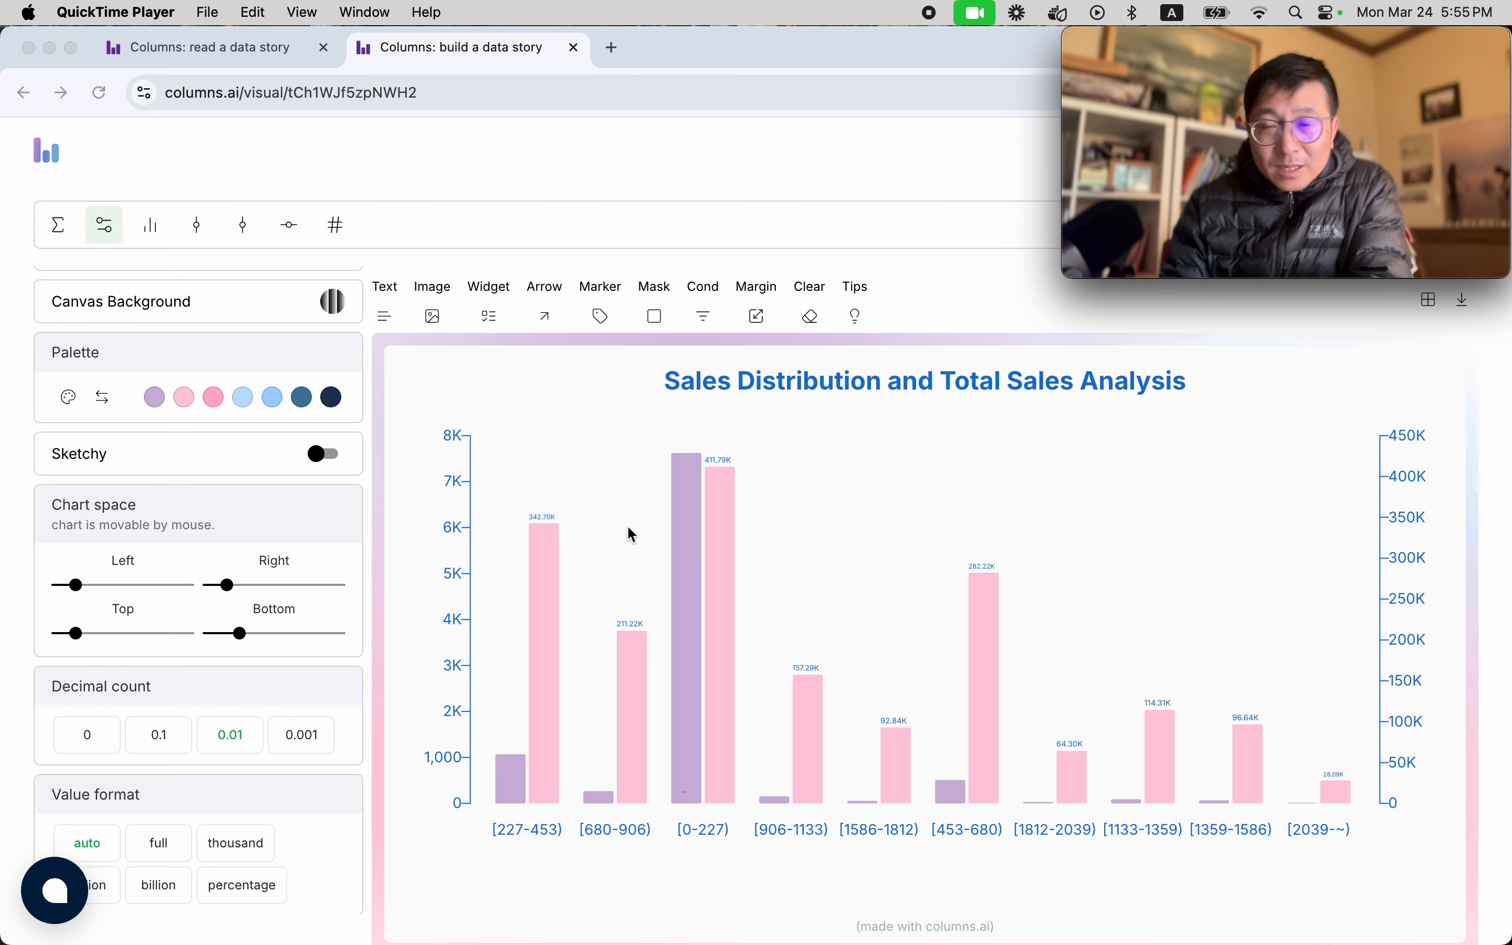
Enable a formula in the data query settings and give it the alias "Avg Sales".
left_click(62, 237)
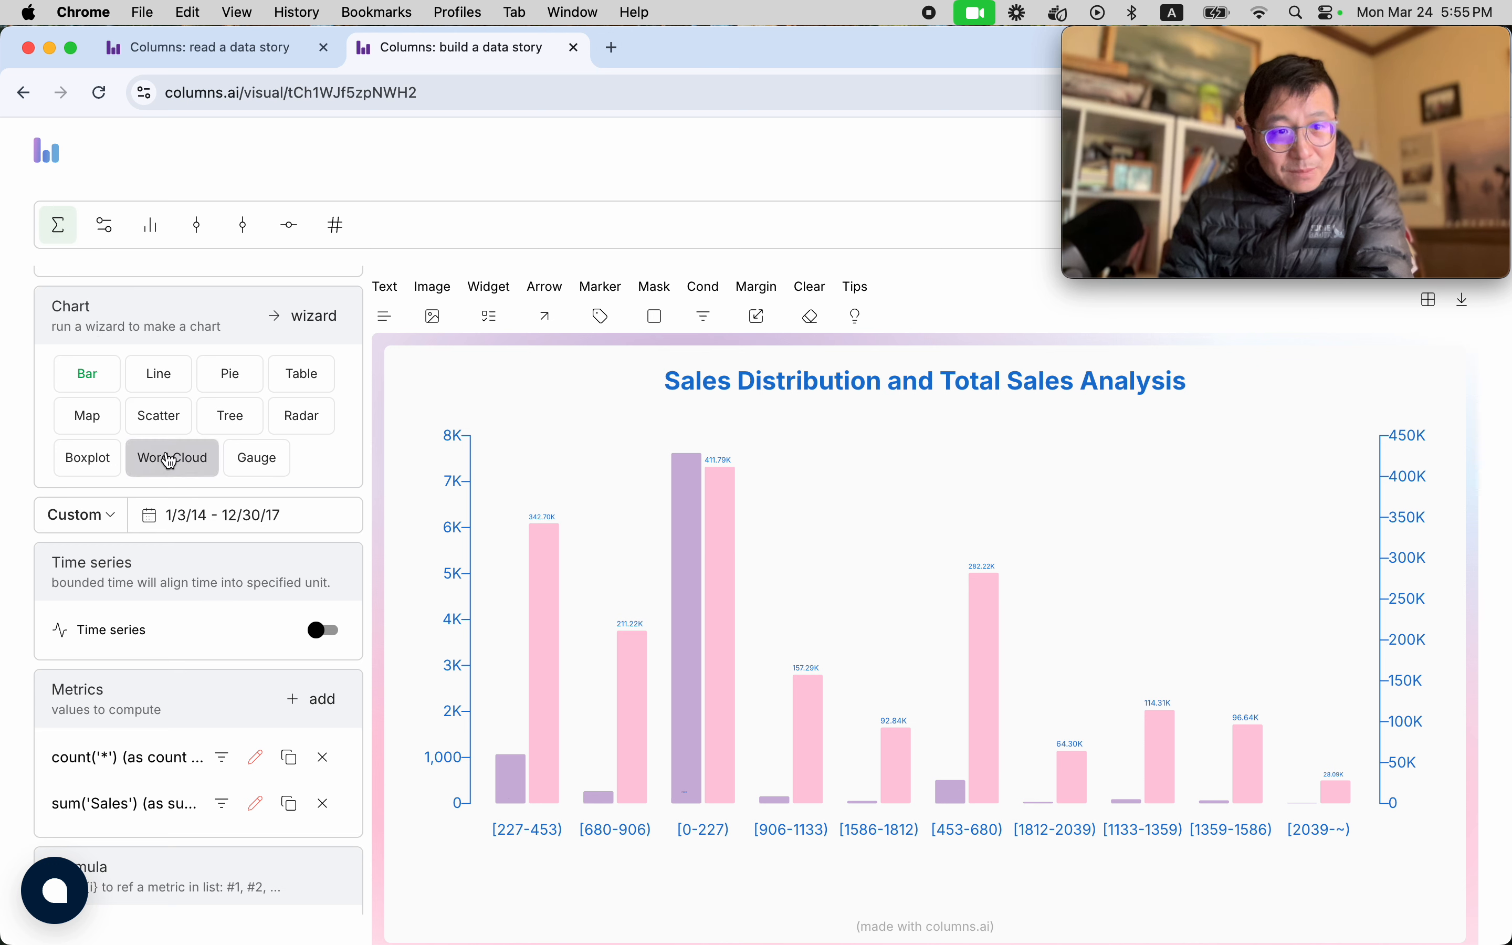
scroll(176, 470, "down", 3)
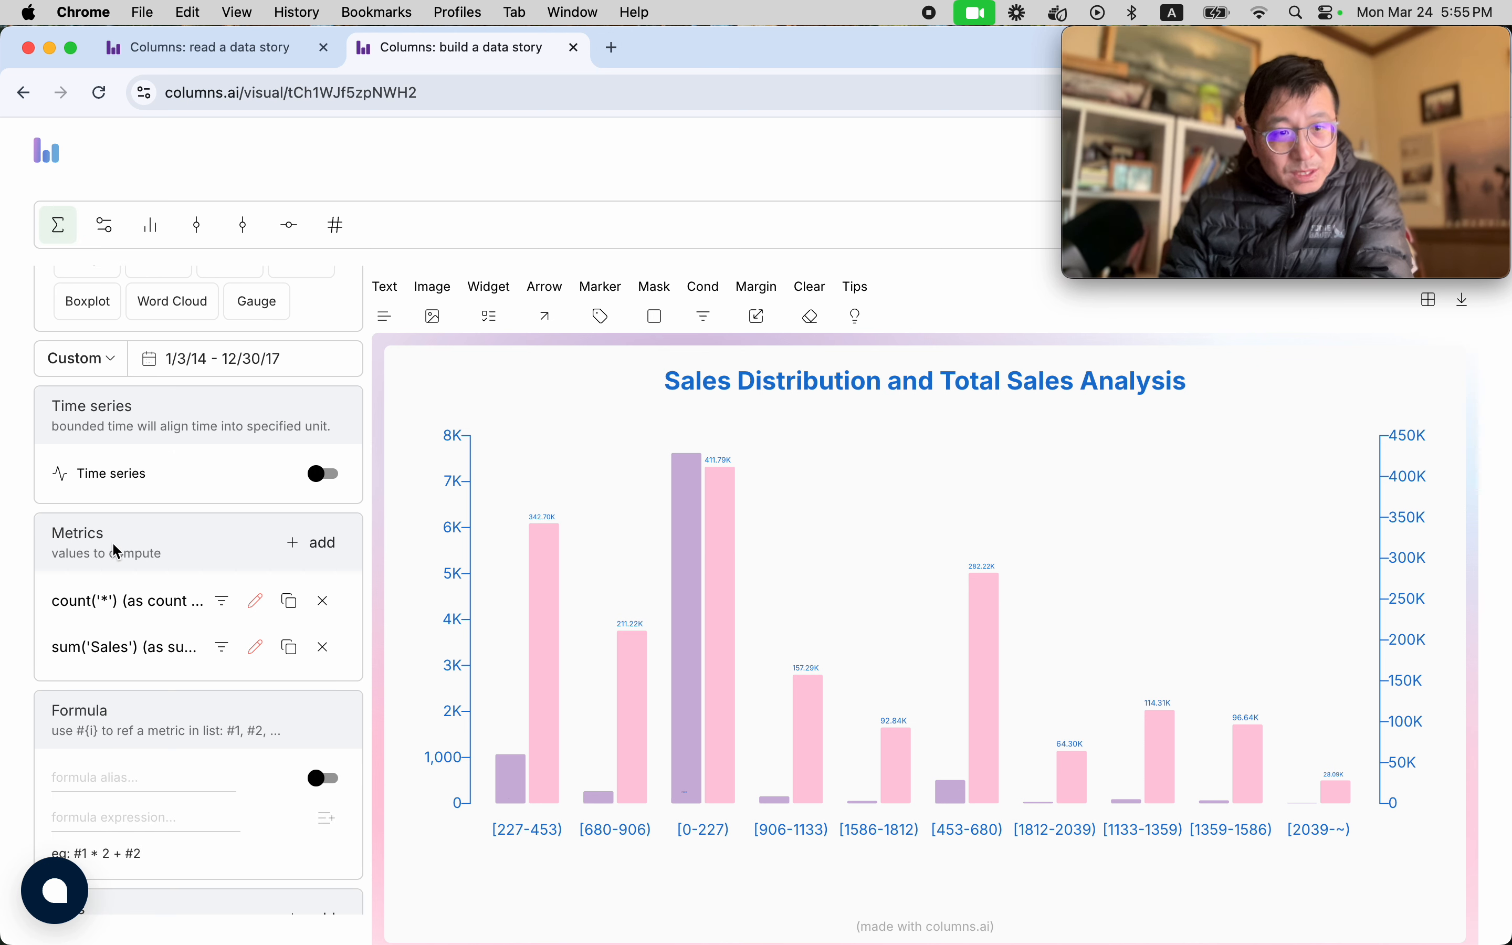
scroll(170, 593, "down", 2)
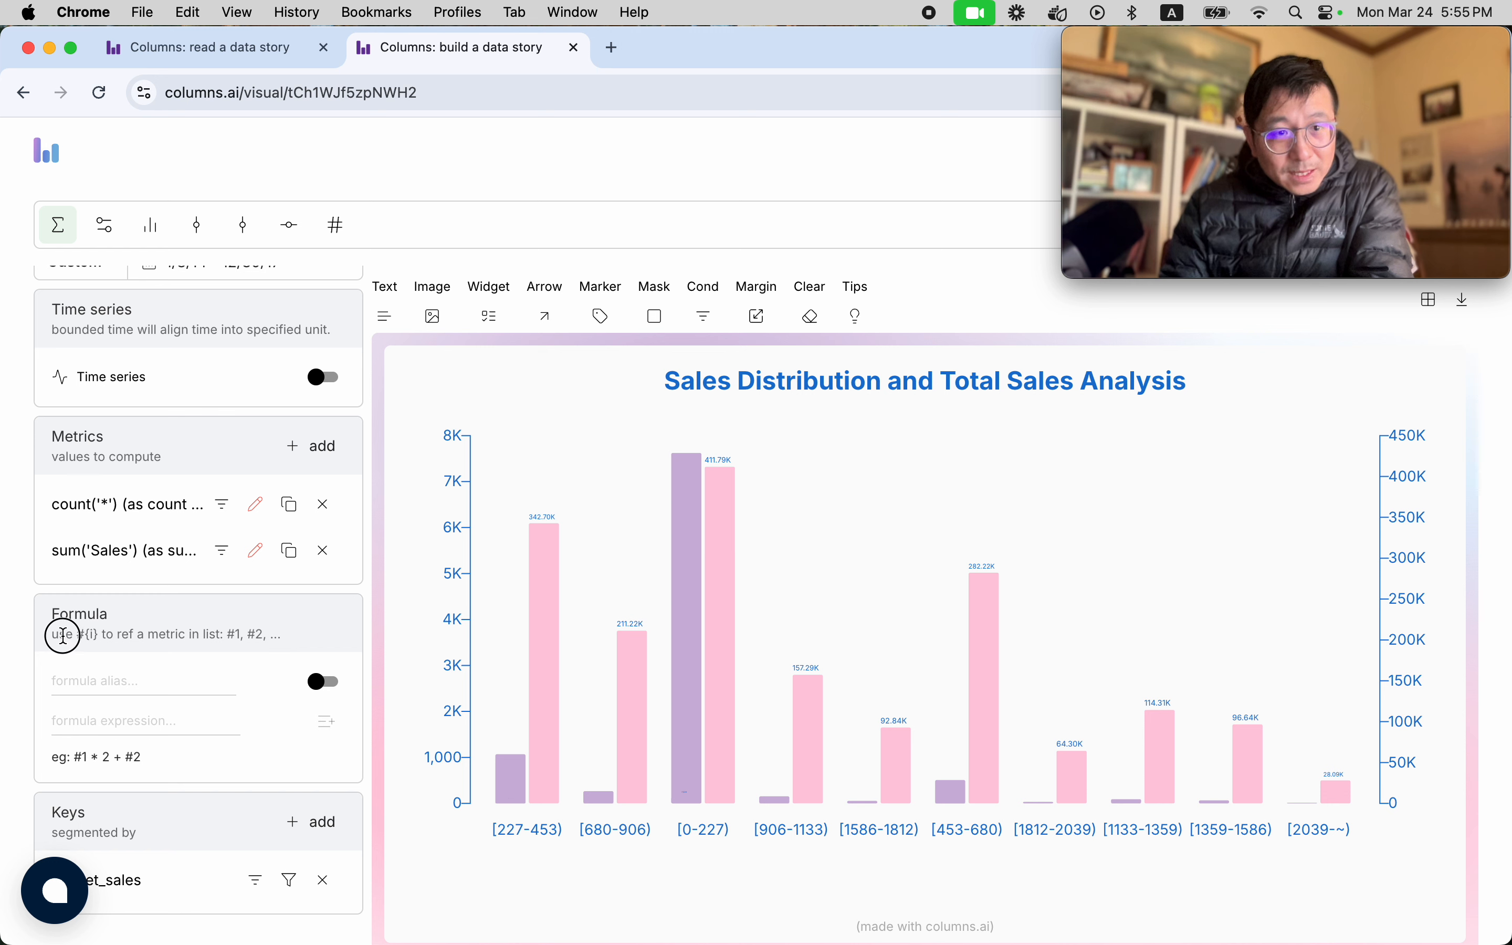
left_click_drag(63, 636, 130, 637)
left_click(89, 638)
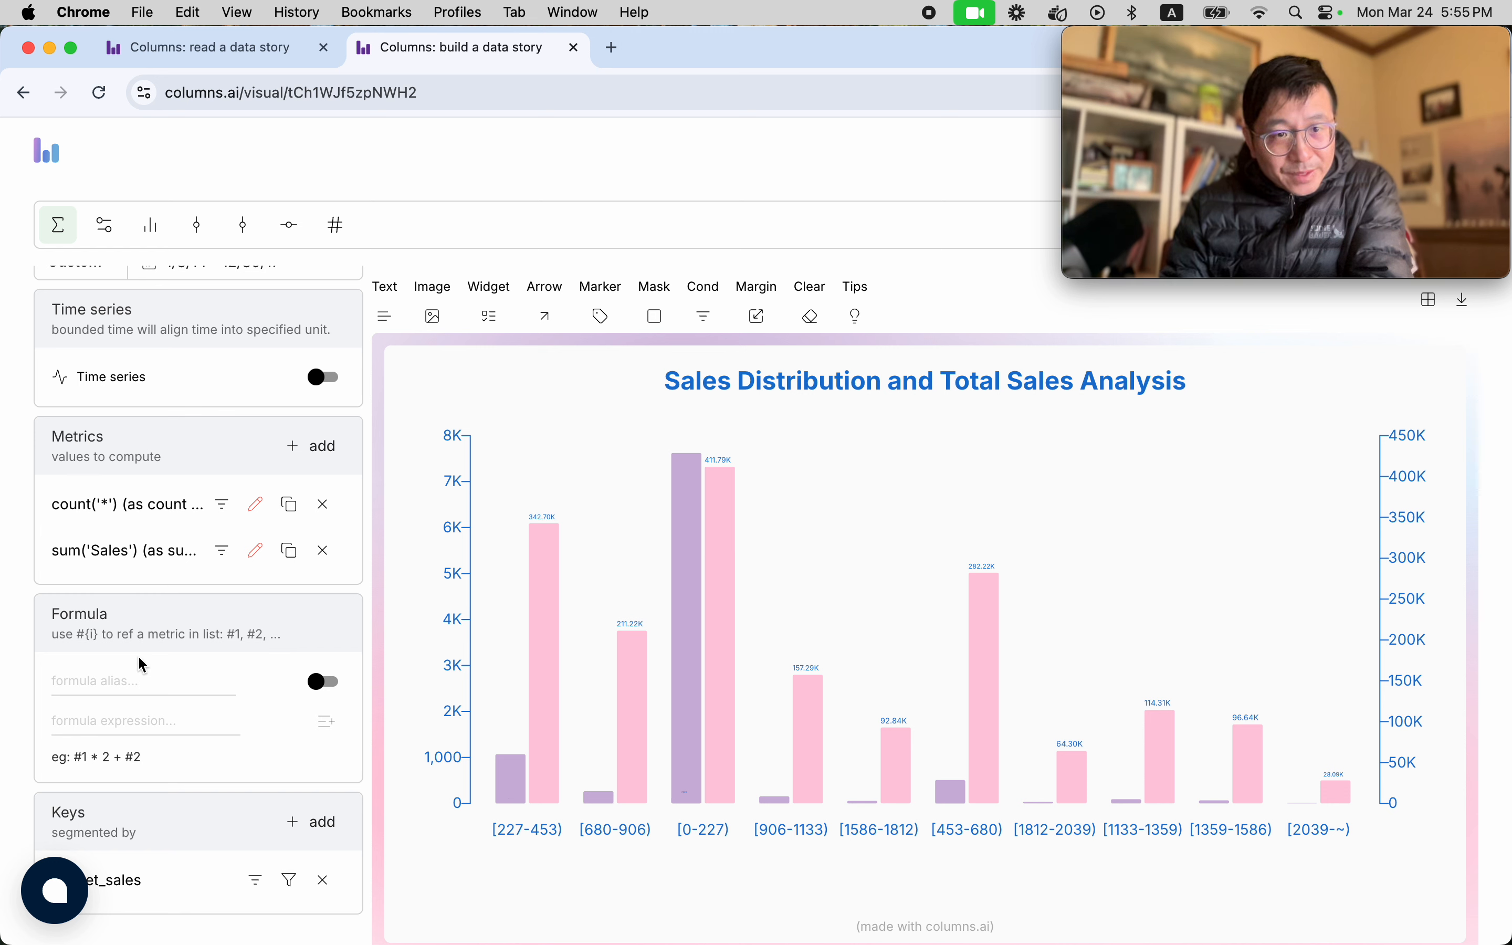
left_click(326, 682)
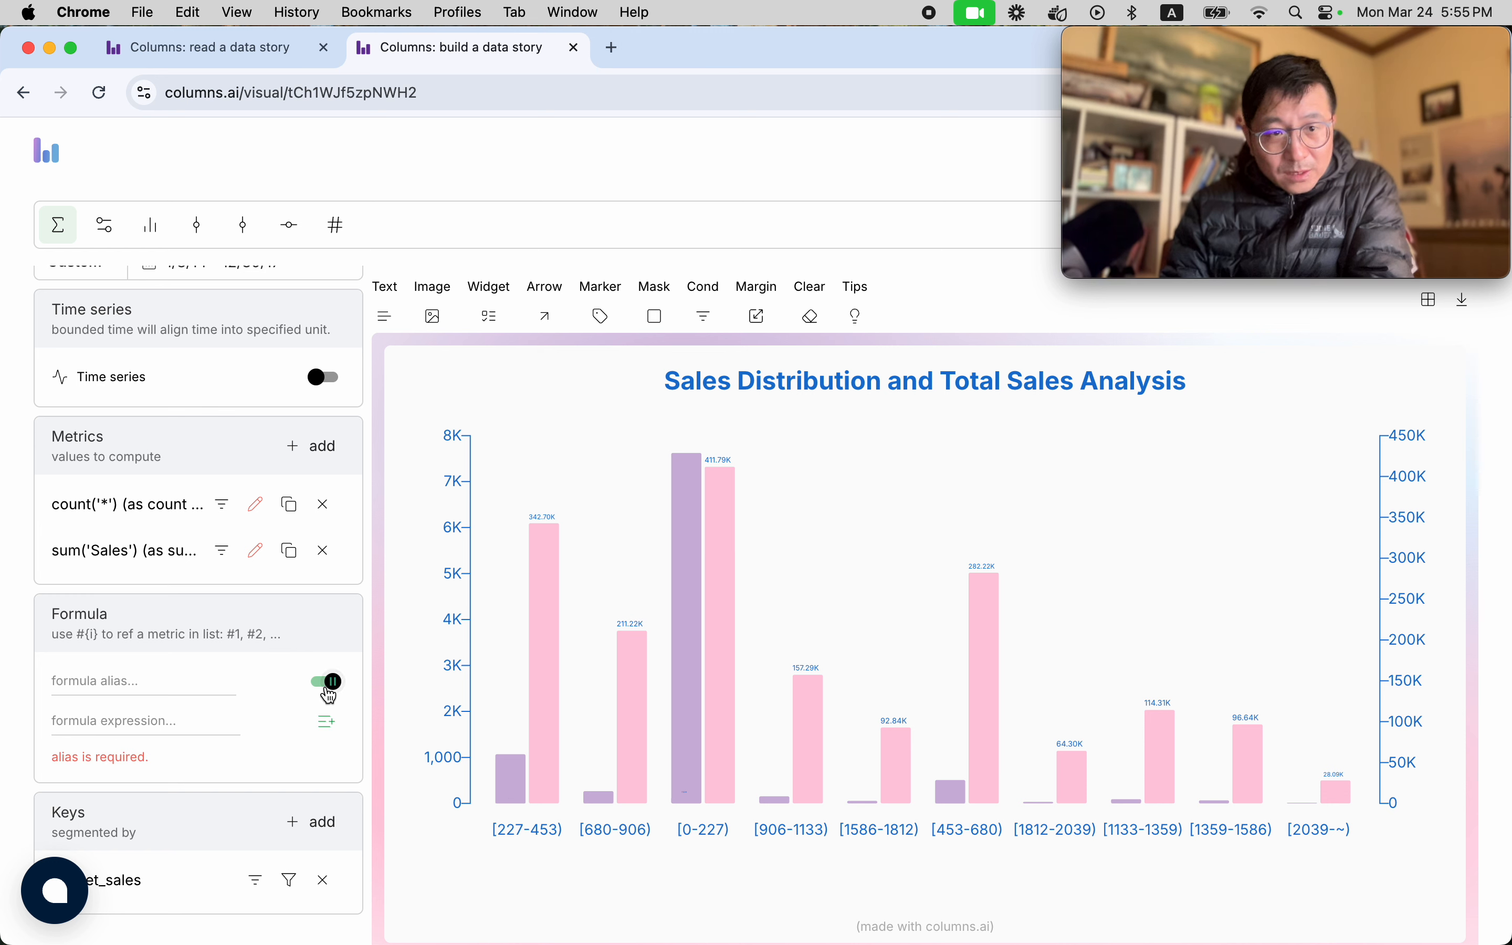
left_click(162, 689)
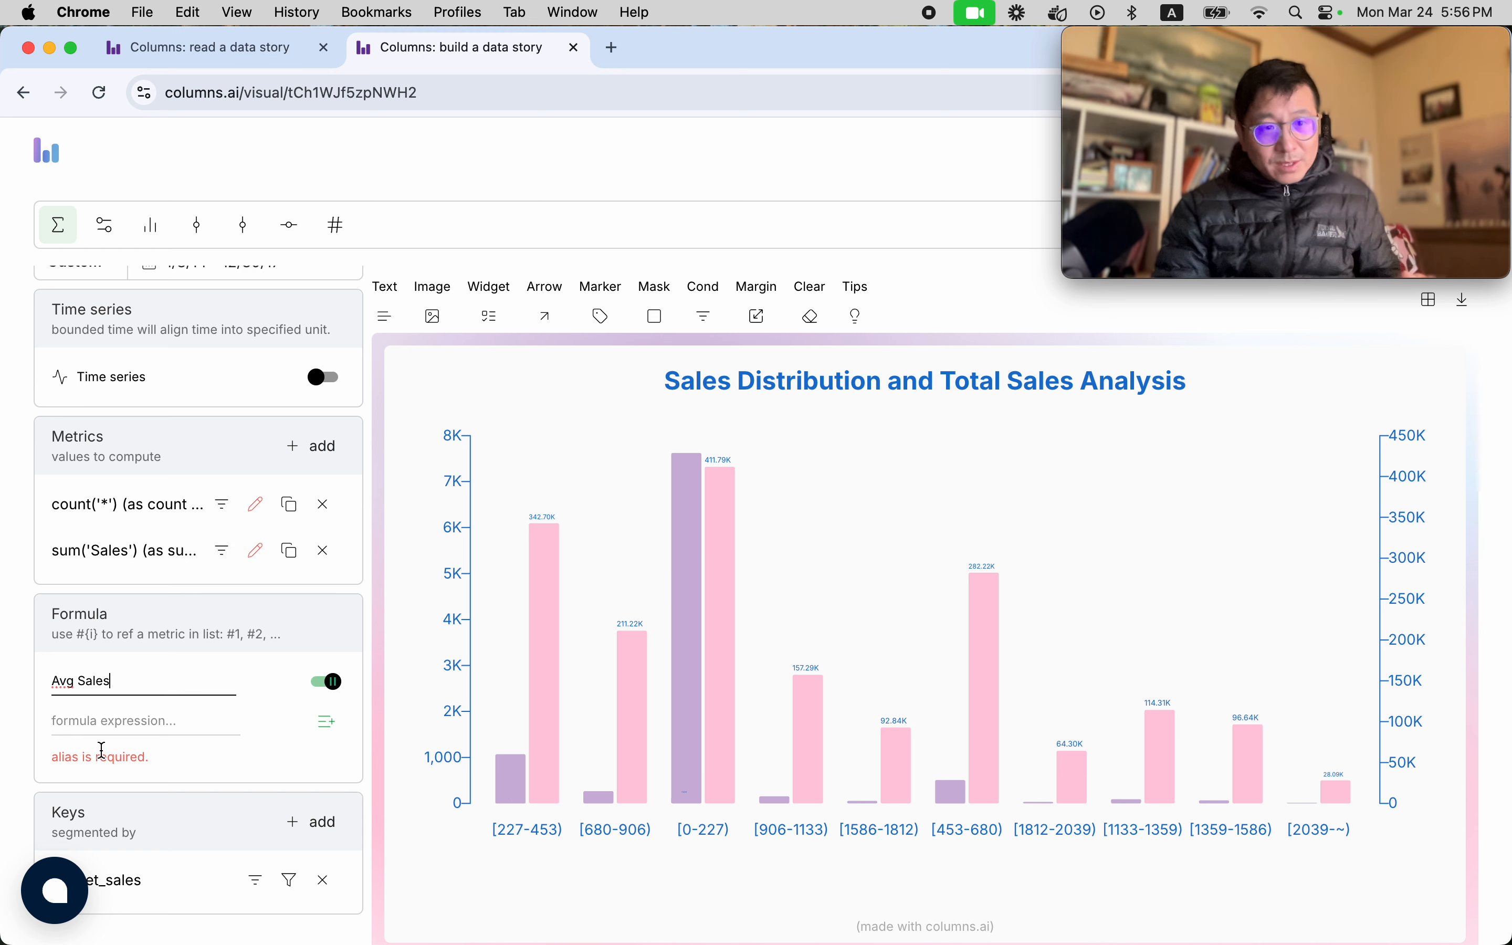
Set the Avg Sales formula expression to "#2 / #1" and apply it to the chart.
left_click(99, 728)
type("#2 / #1")
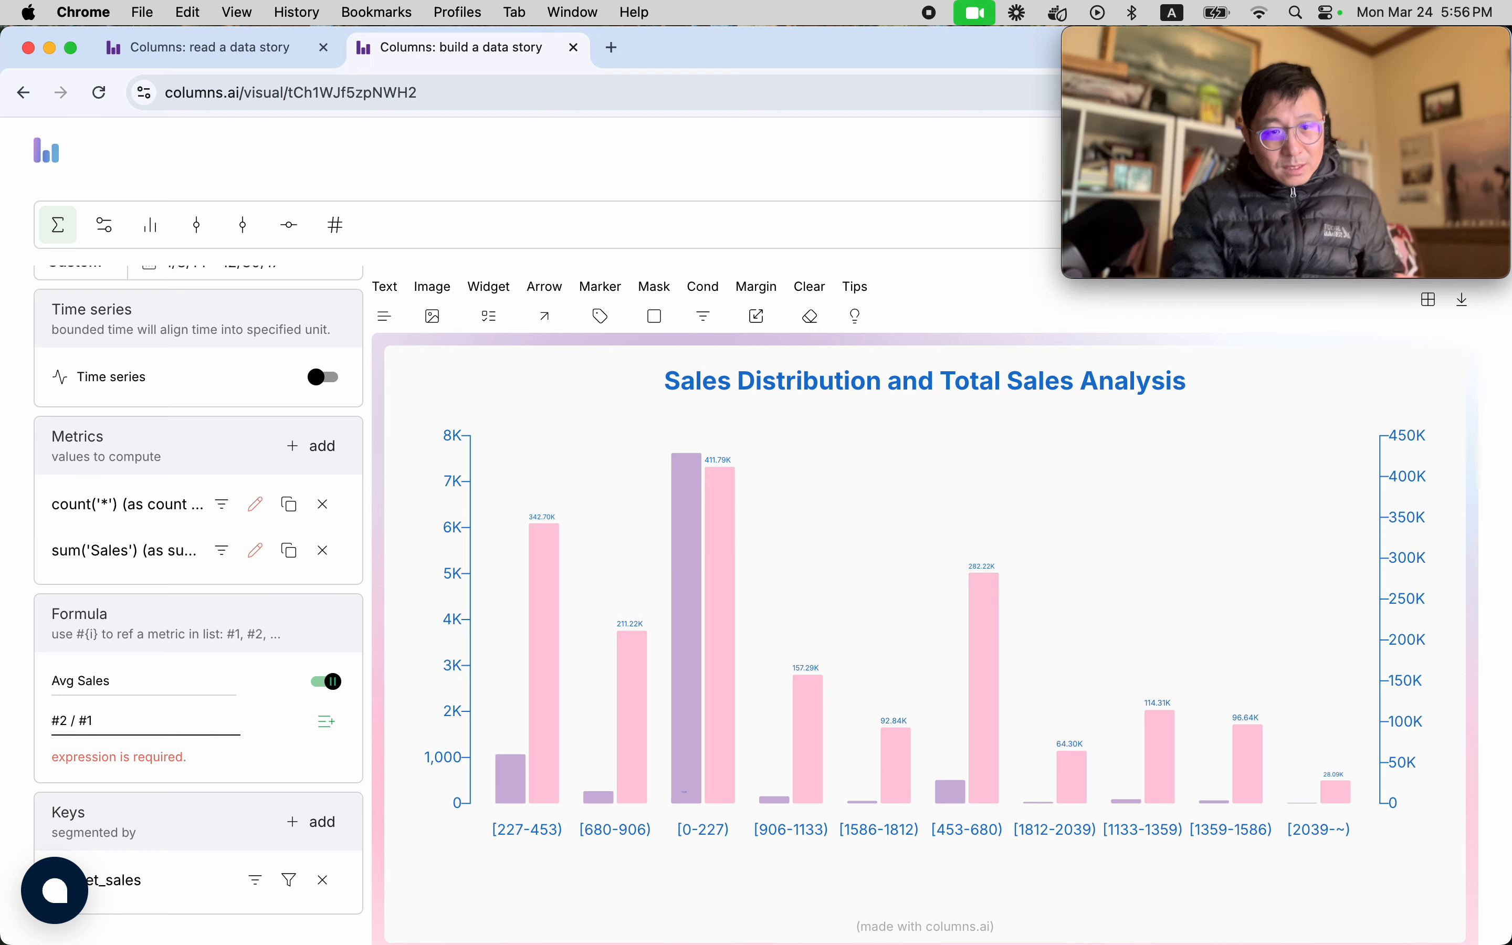
left_click(308, 773)
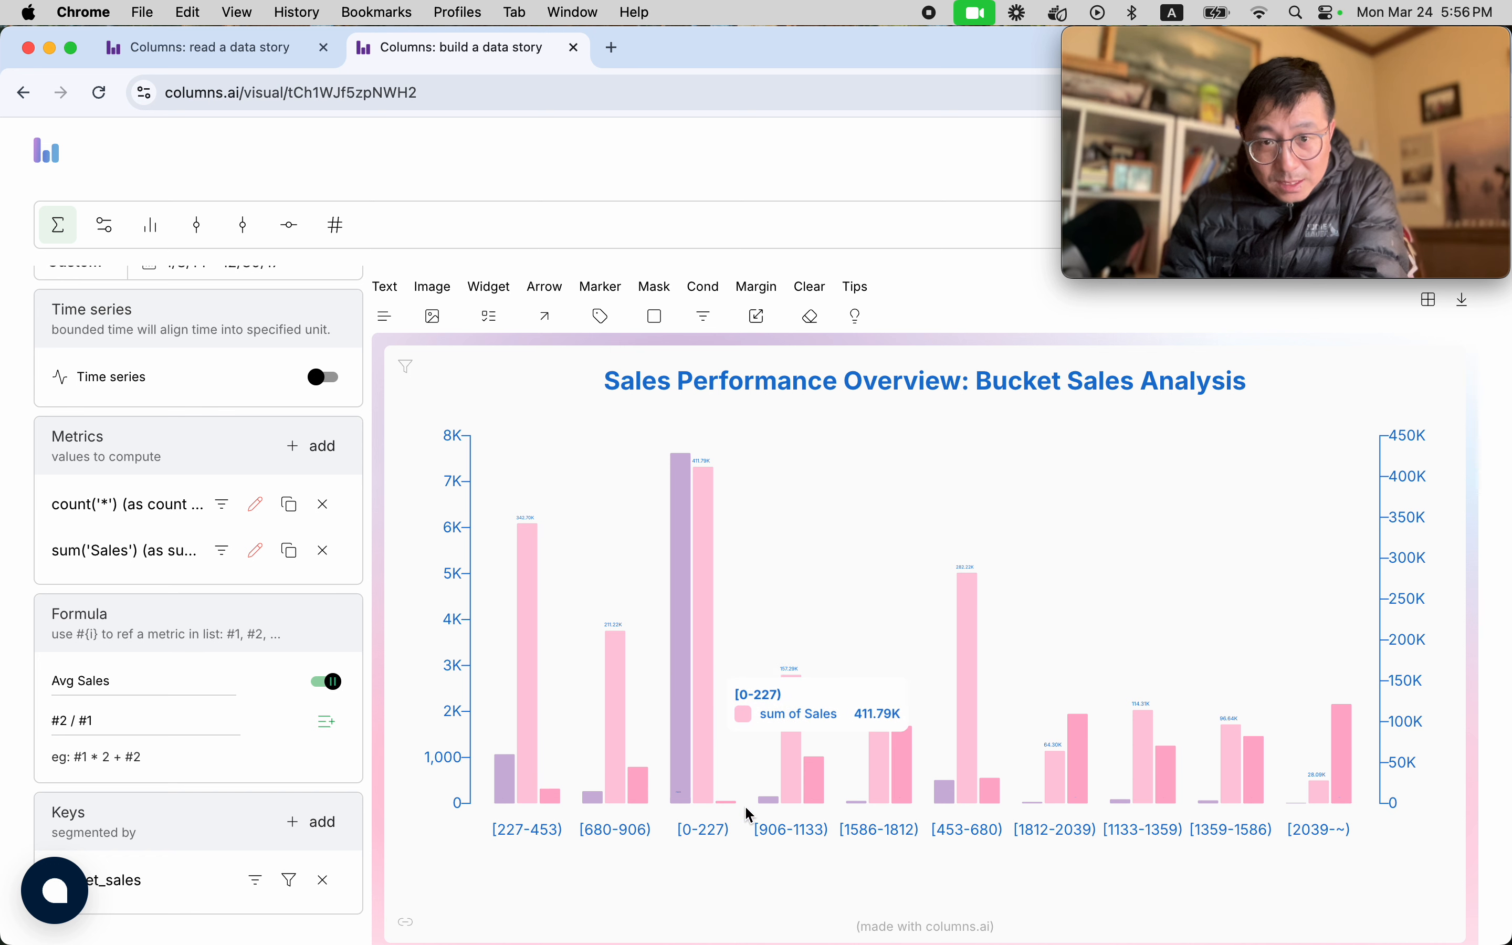
Switch the Avg Sales formula to replace the existing metrics and return it to being added alongside them.
mouse_move(734, 804)
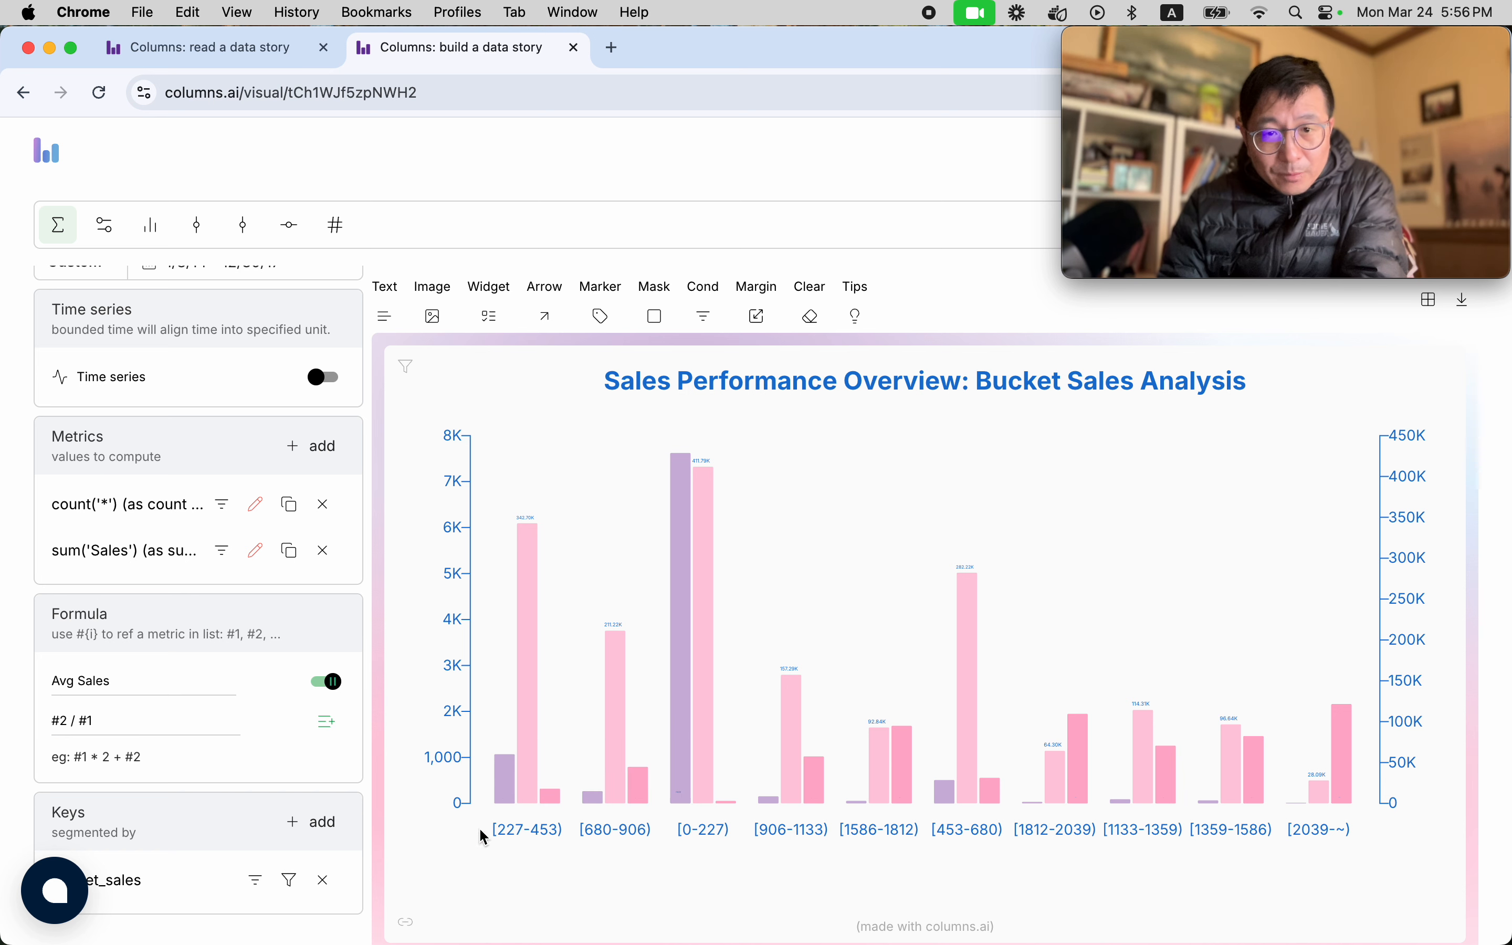
left_click(329, 725)
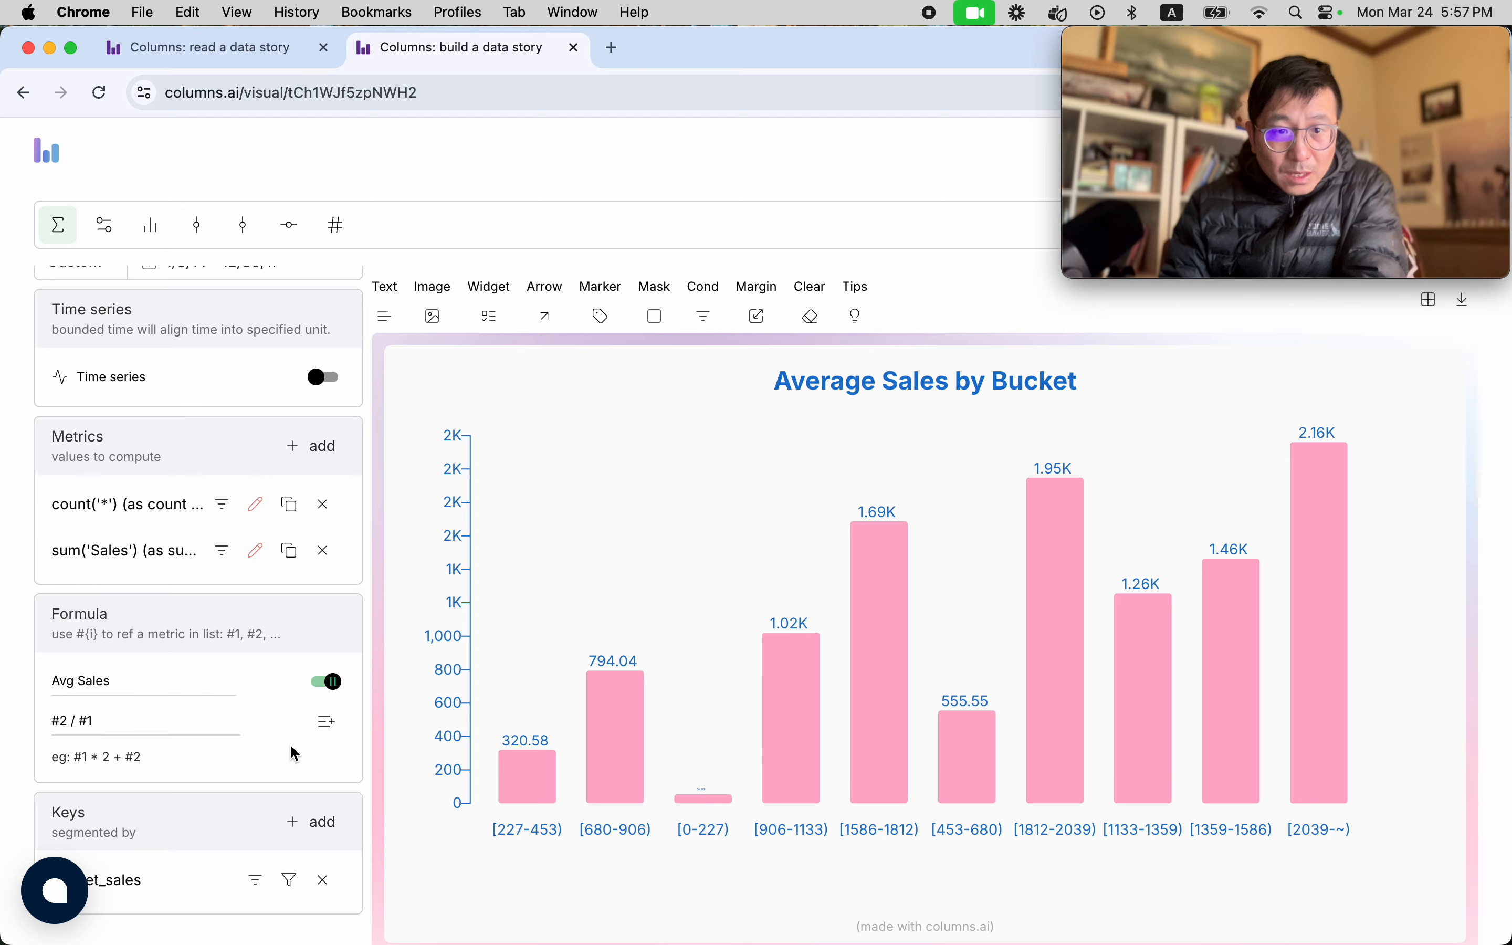
left_click(335, 738)
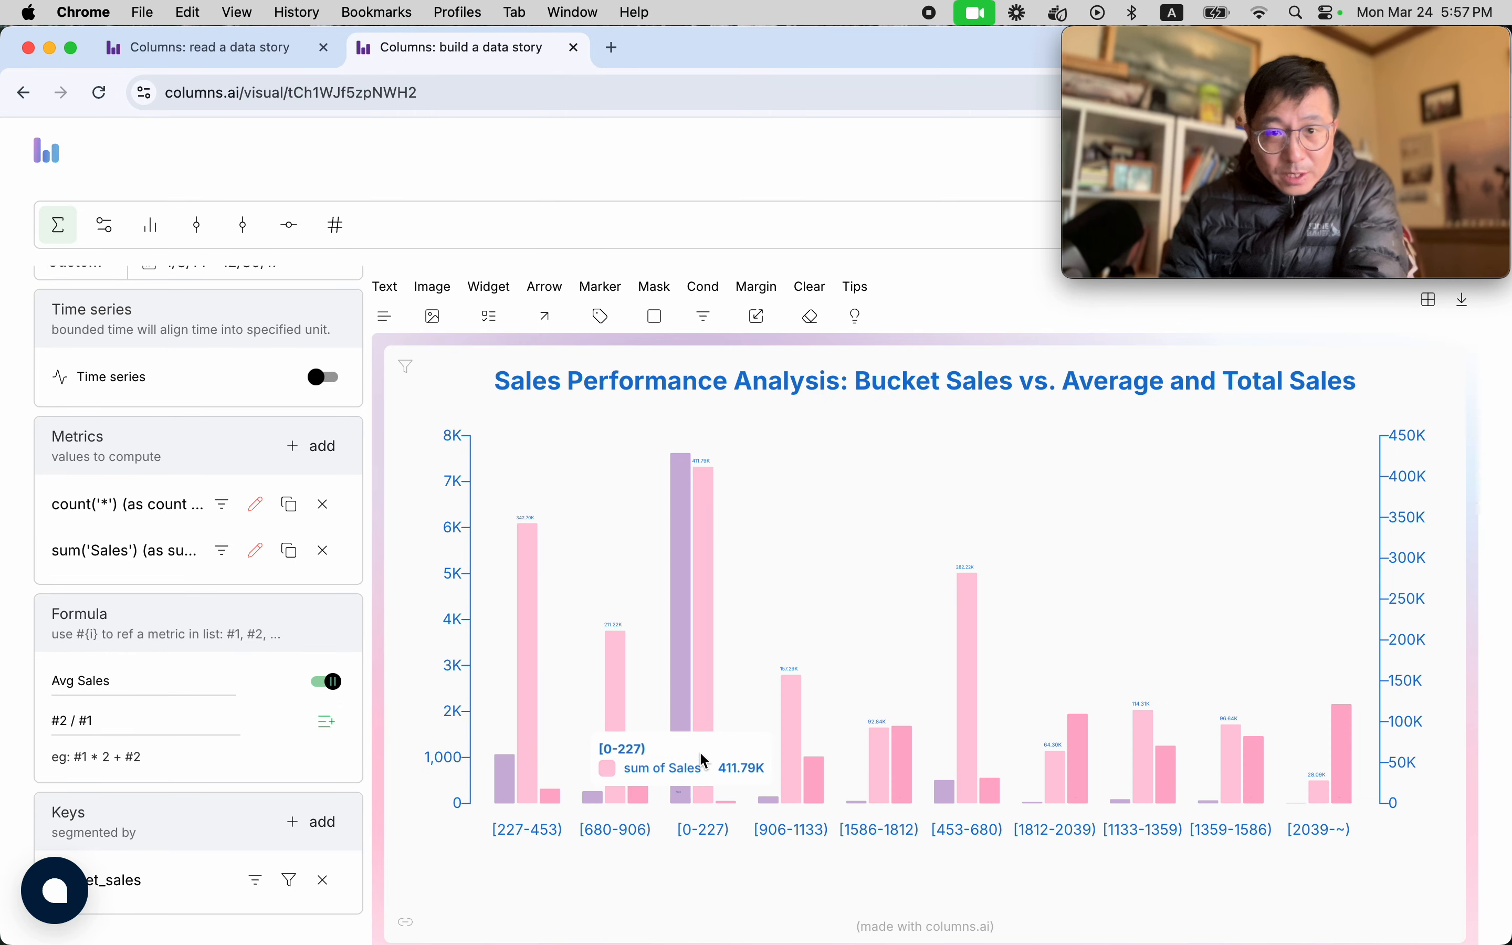
Apply the dark navy, teal and gold color palette to the chart after trying the crimson, blue and gold one.
left_click(104, 241)
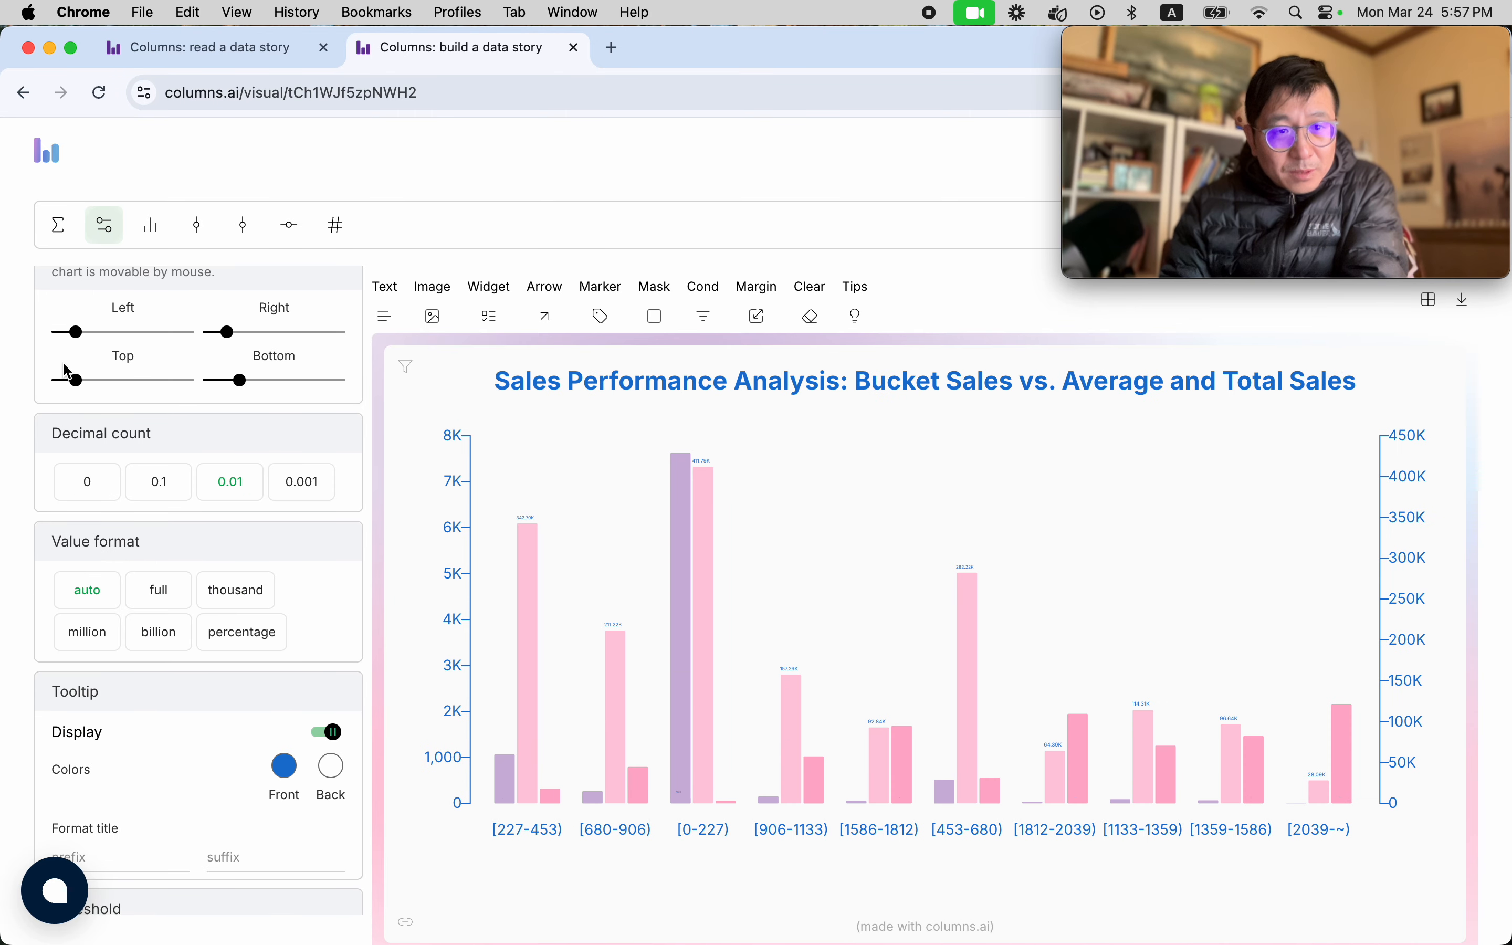
scroll(115, 463, "up", 5)
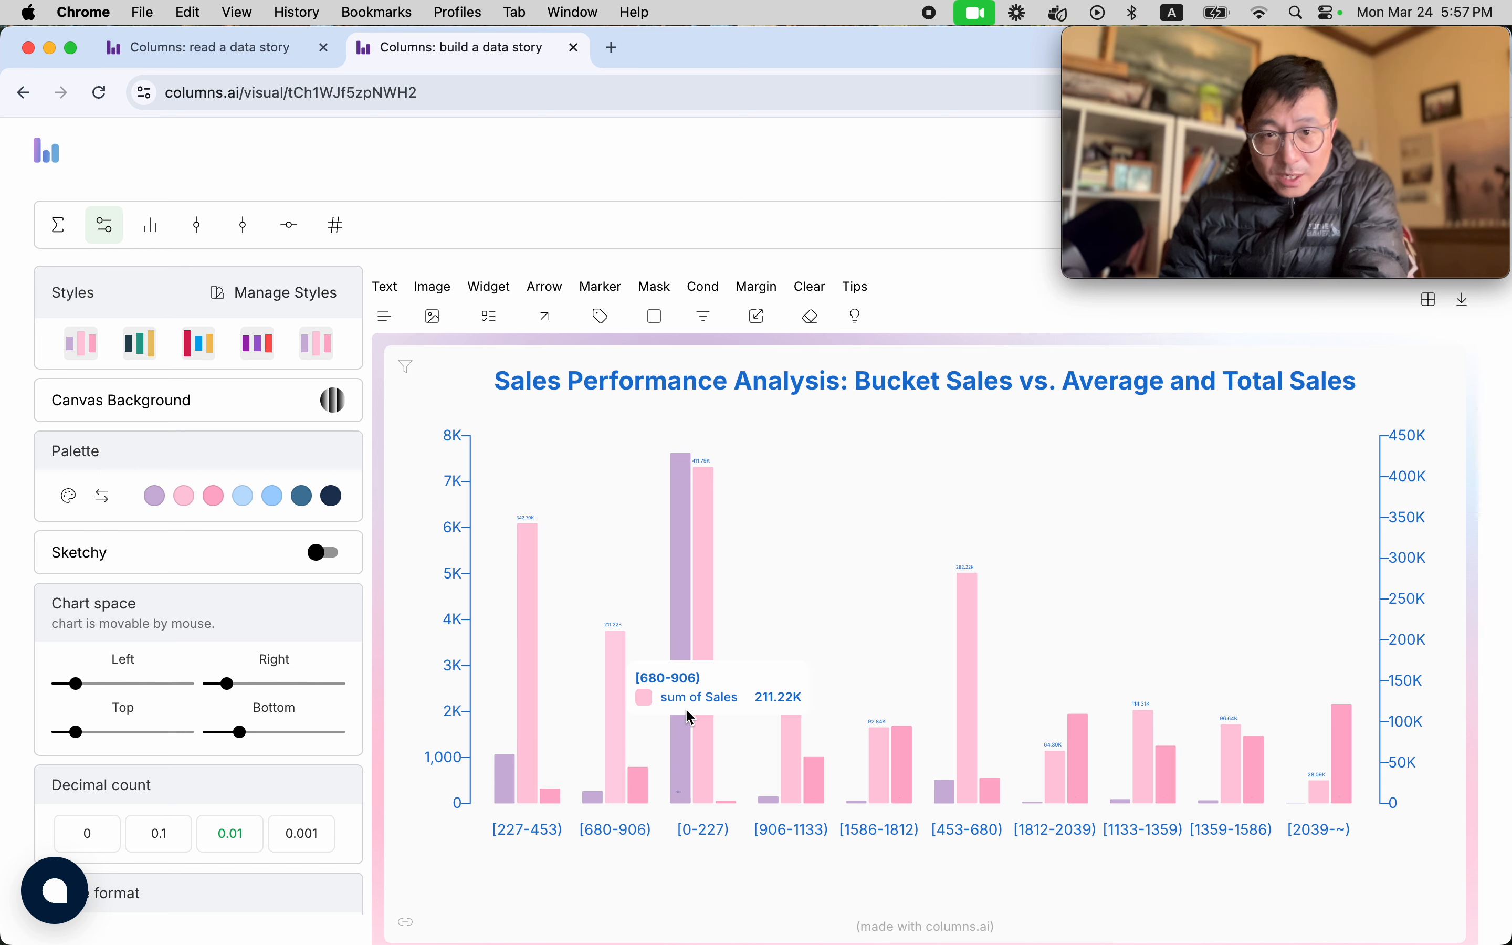
left_click(70, 506)
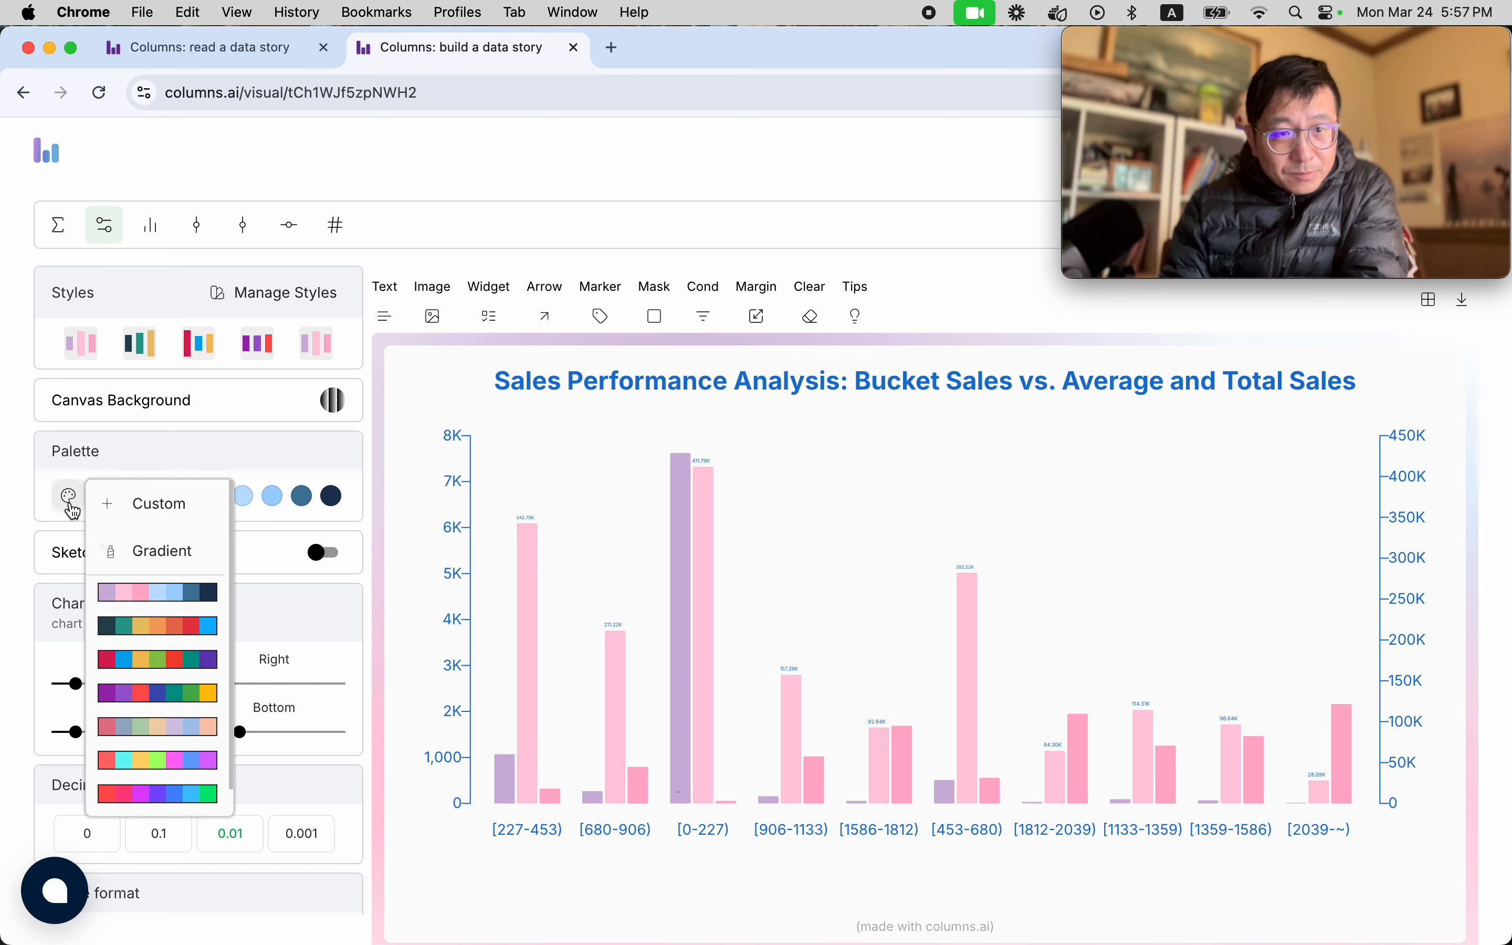
left_click(150, 672)
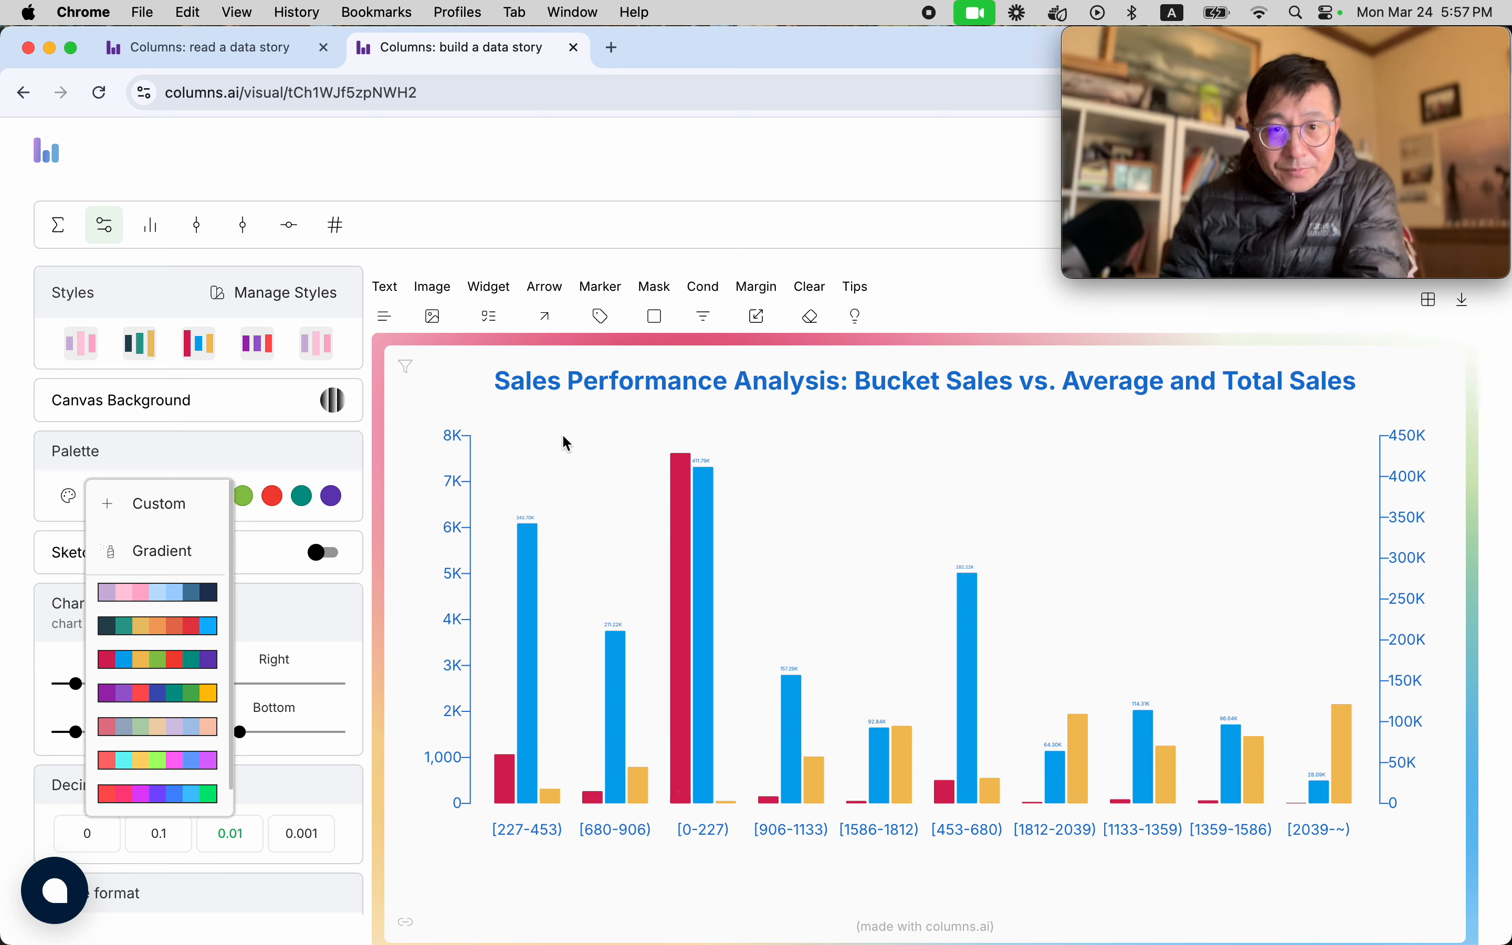
left_click(144, 628)
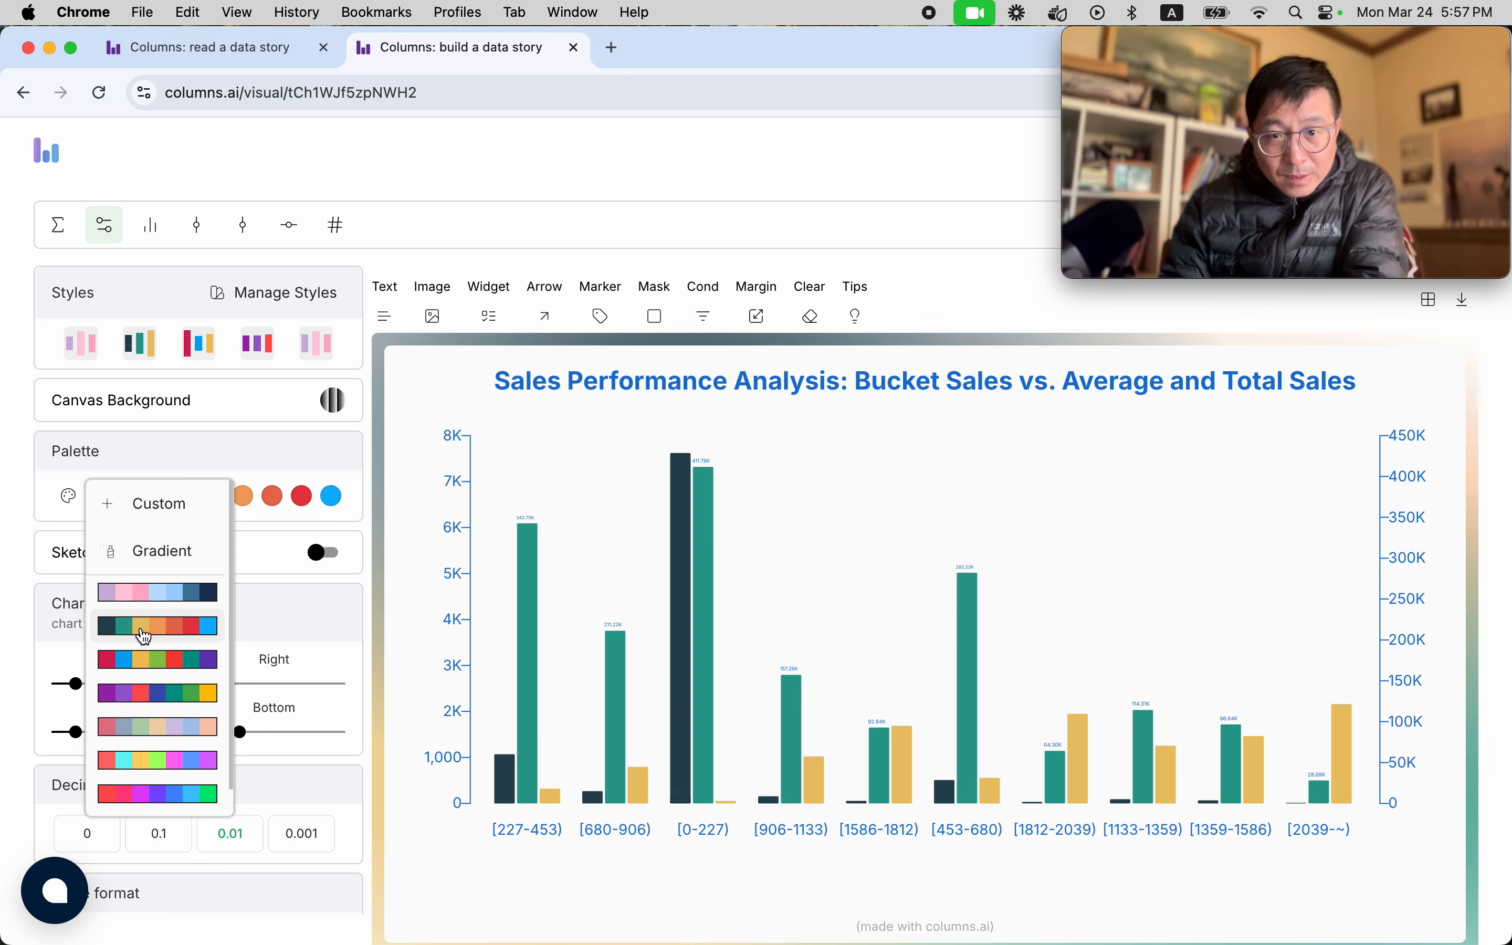
left_click(604, 425)
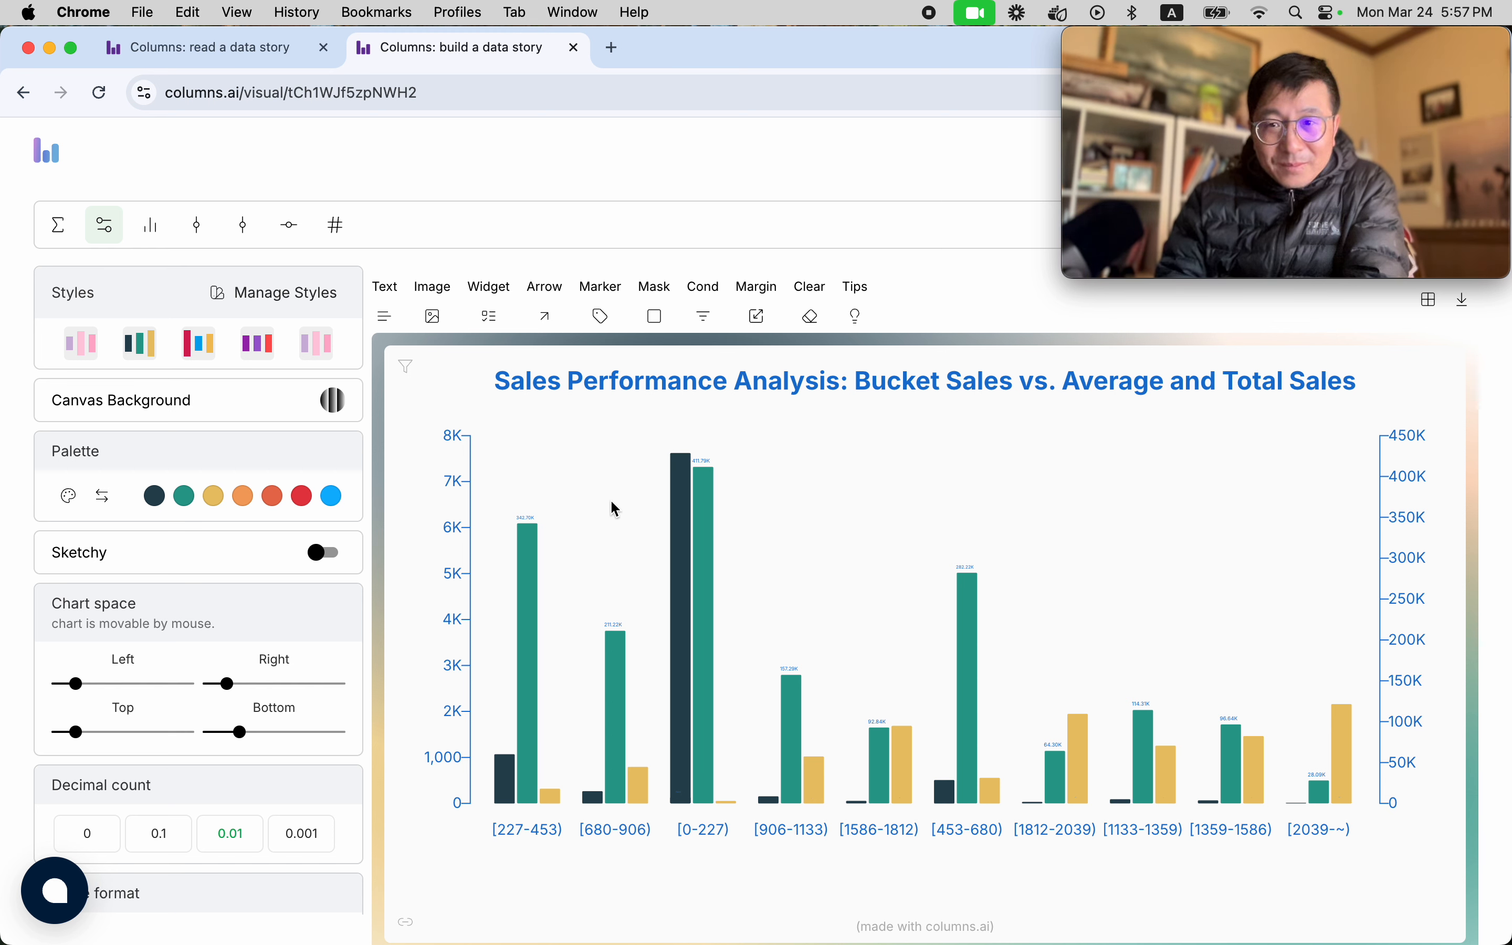
Format the sum of Sales metric as United States Dollar ($).
left_click(1406, 520)
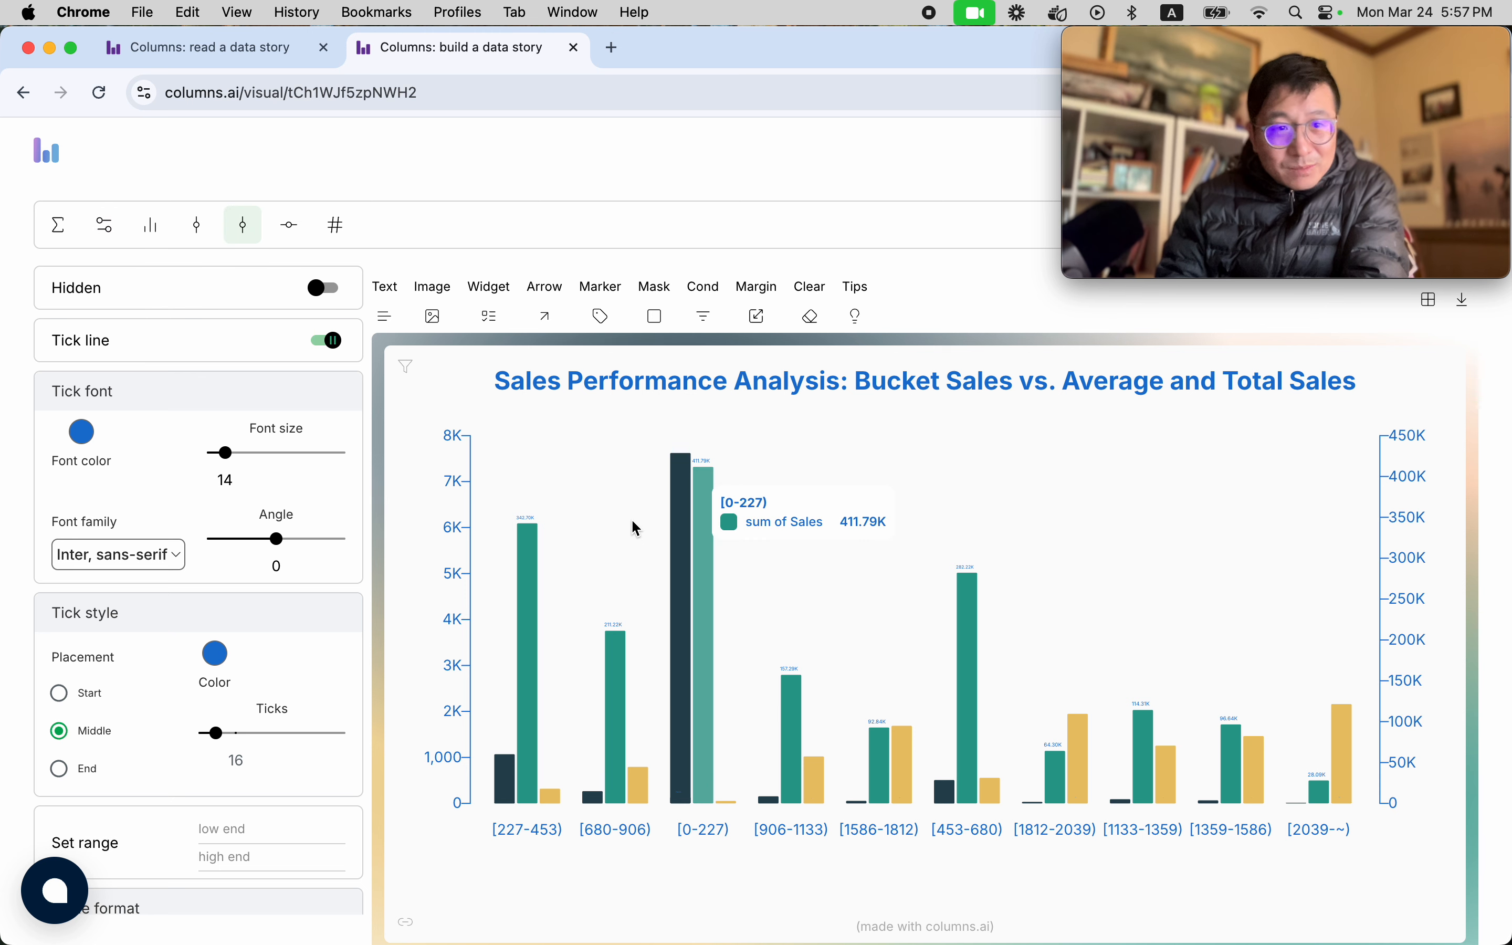
scroll(169, 625, "down", 3)
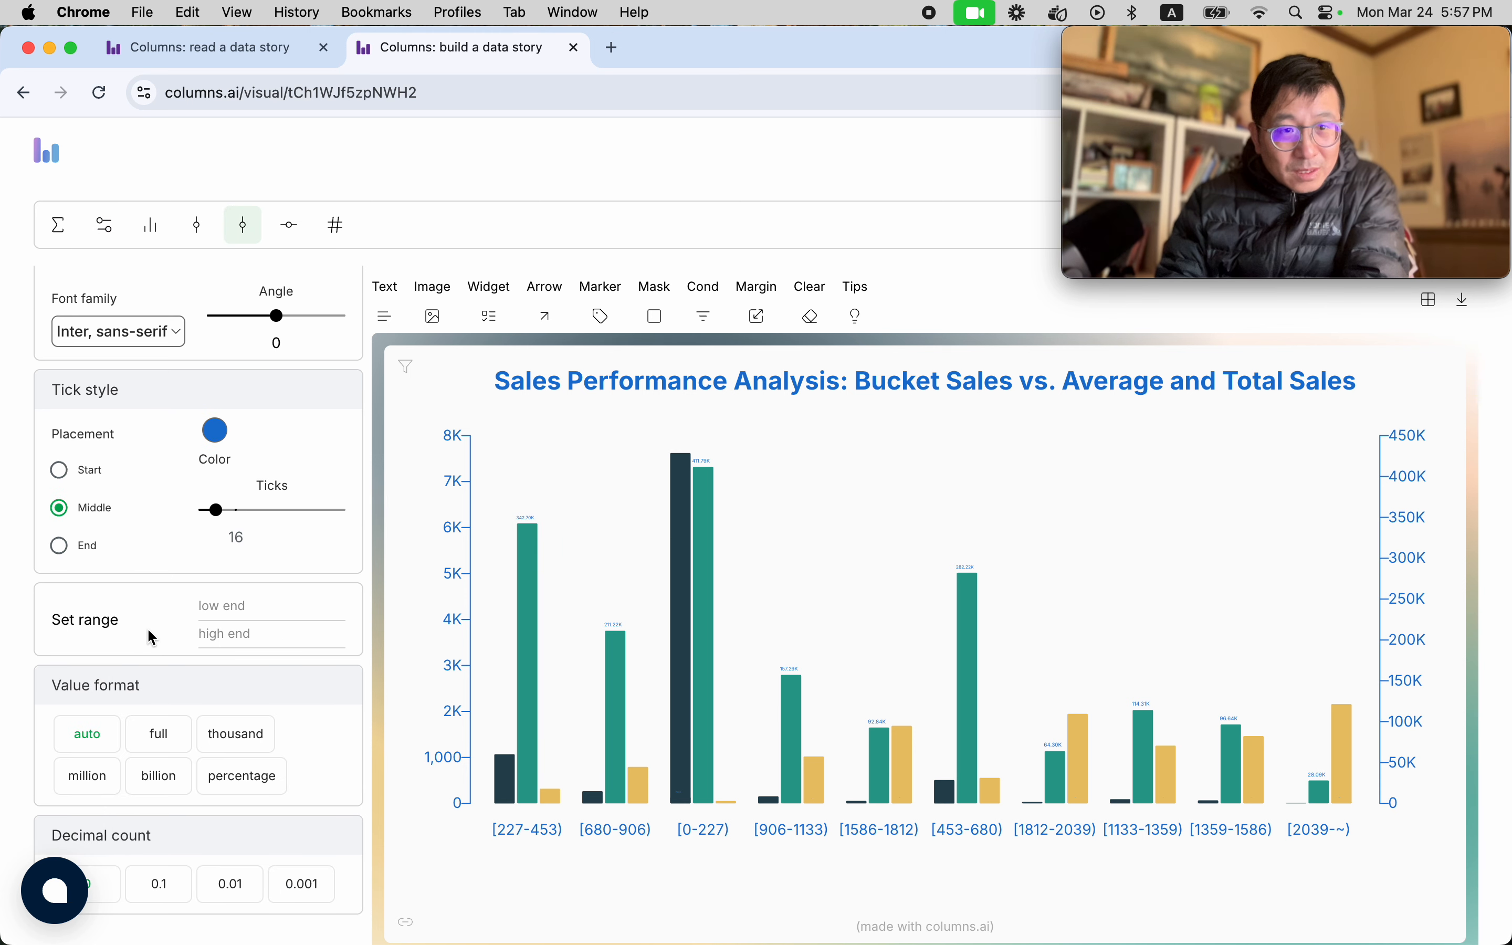
scroll(150, 631, "down", 1)
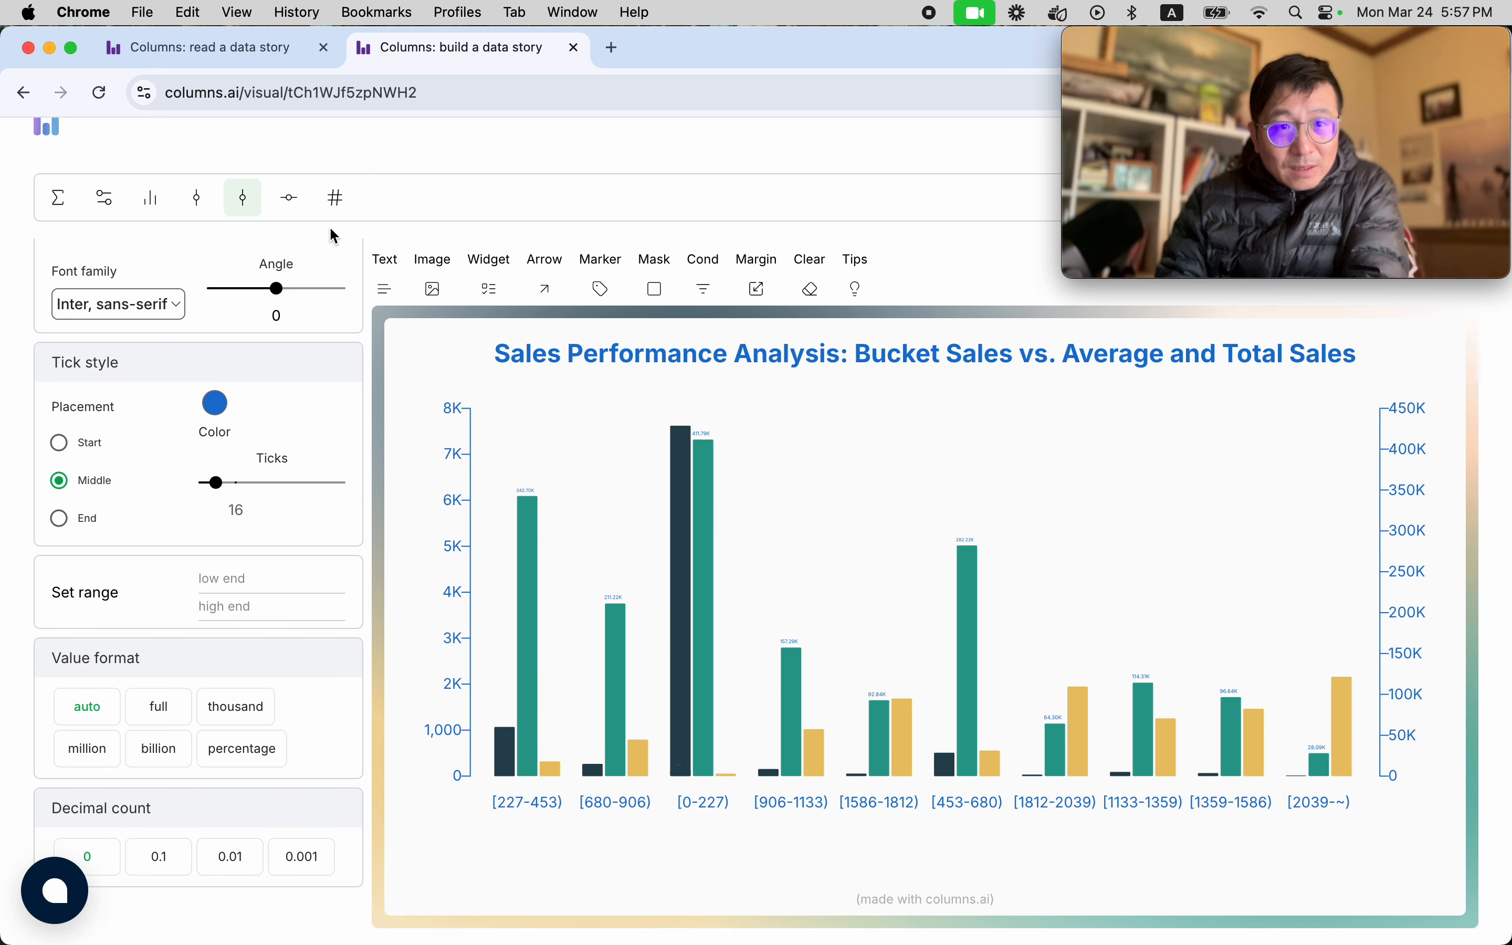
left_click(336, 197)
scroll(162, 669, "down", 6)
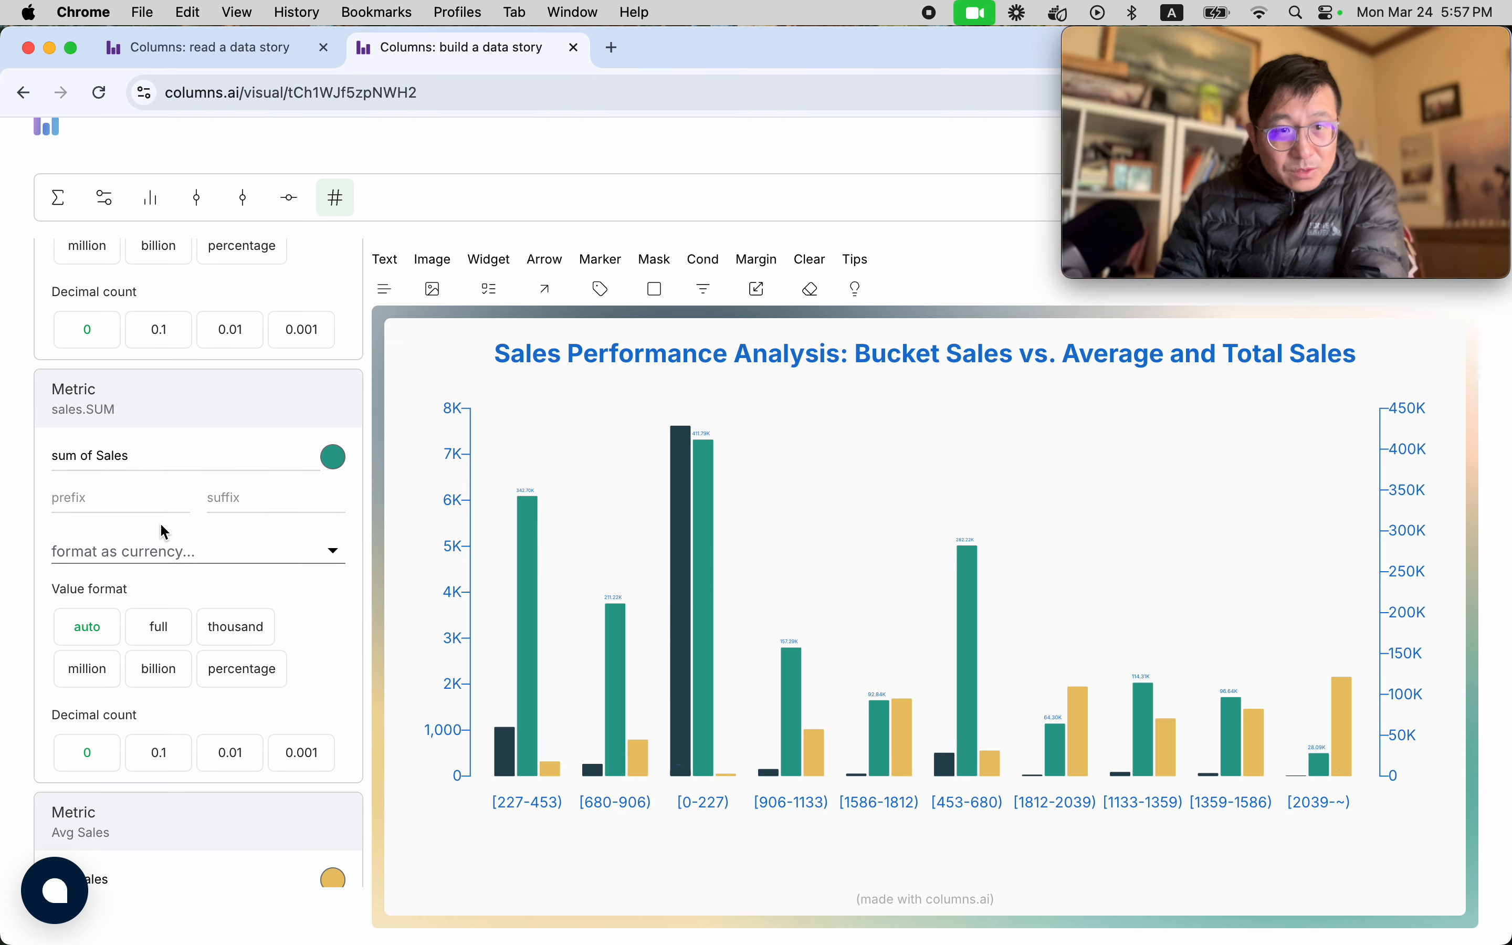
left_click(142, 545)
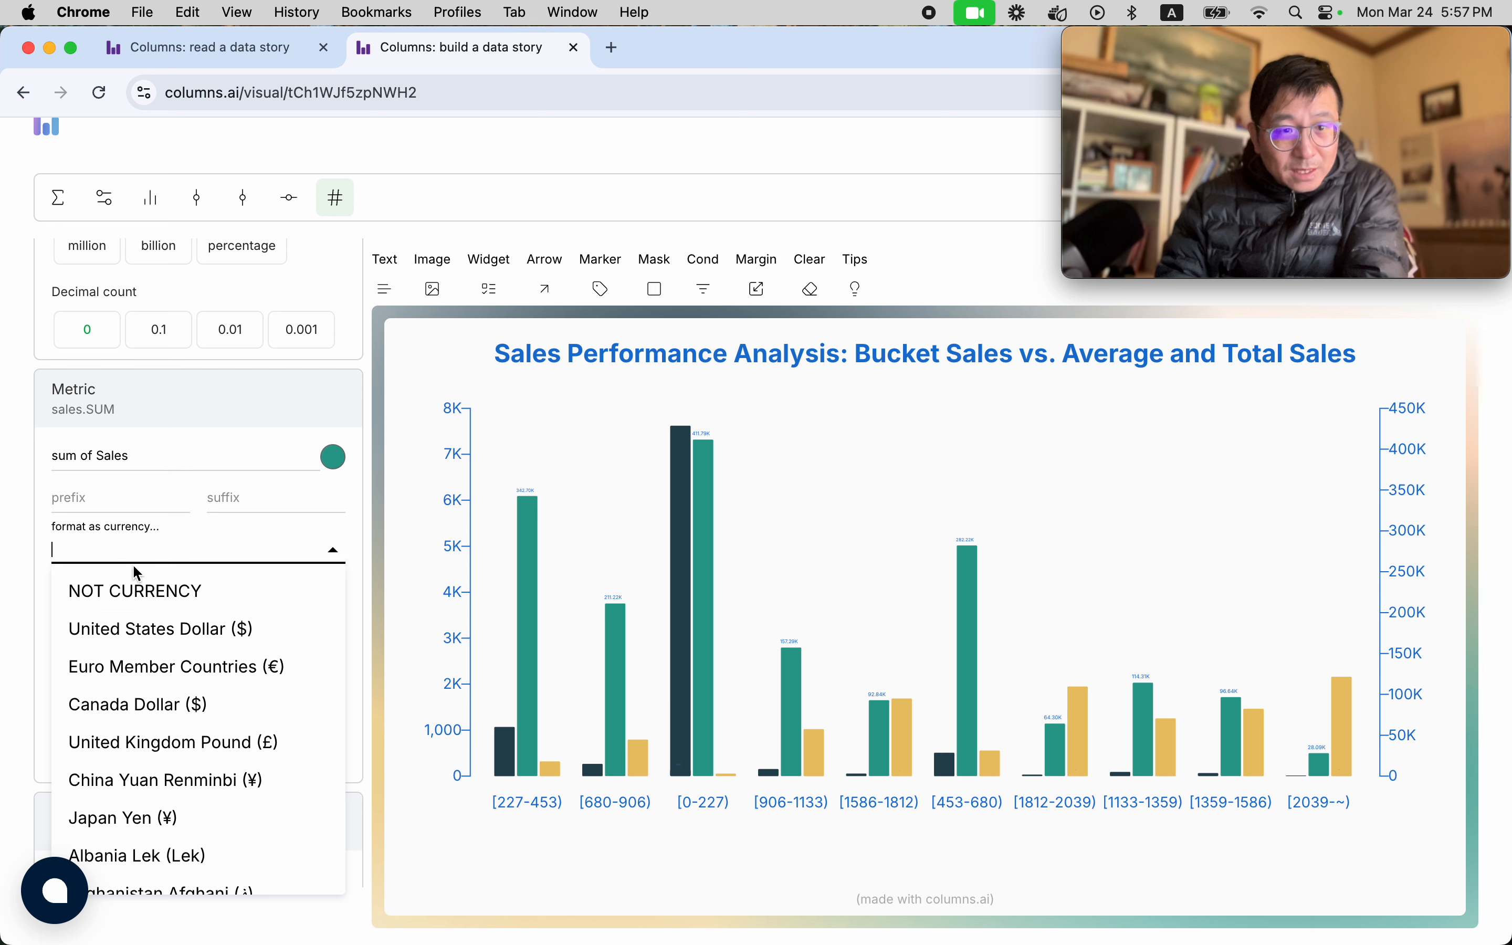
left_click(134, 627)
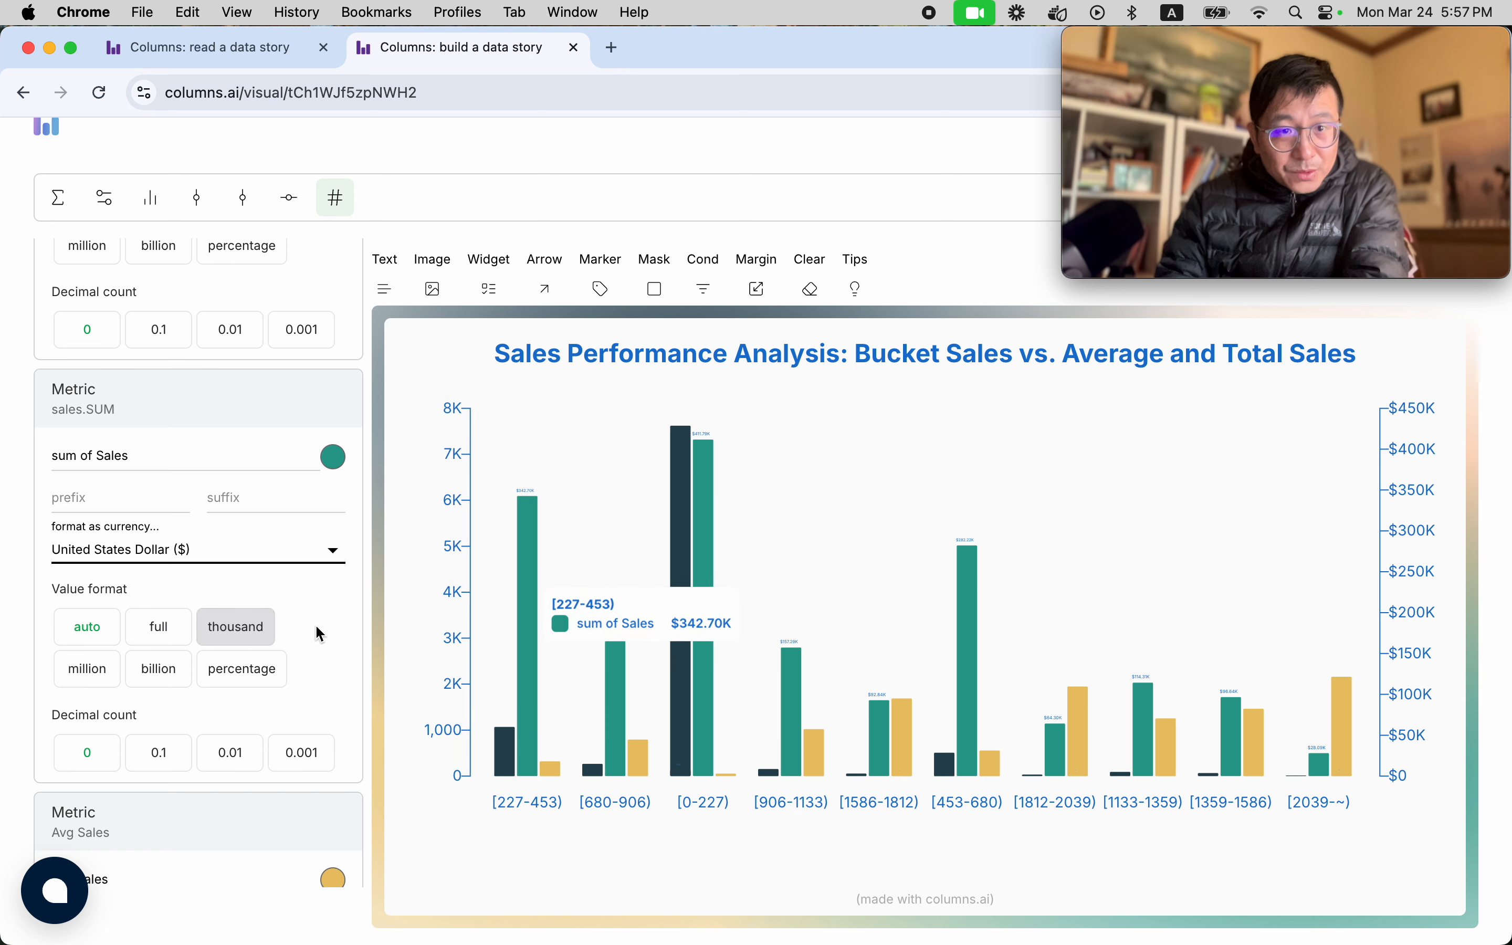
Format the Avg Sales metric as United States Dollar ($).
scroll(323, 628, "down", 1)
scroll(324, 628, "down", 5)
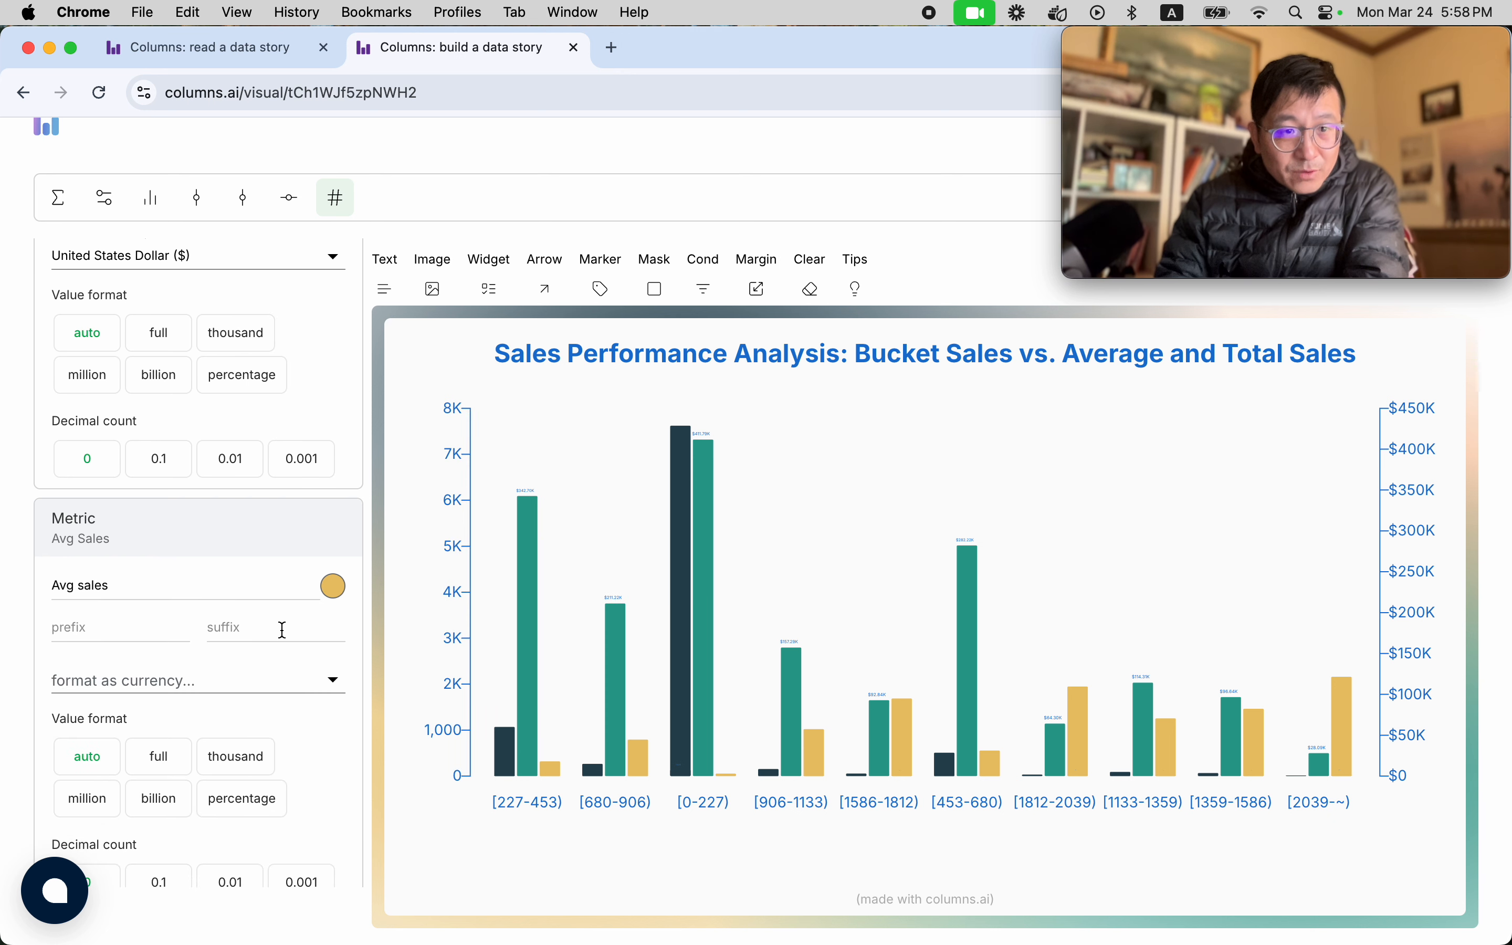
left_click(213, 656)
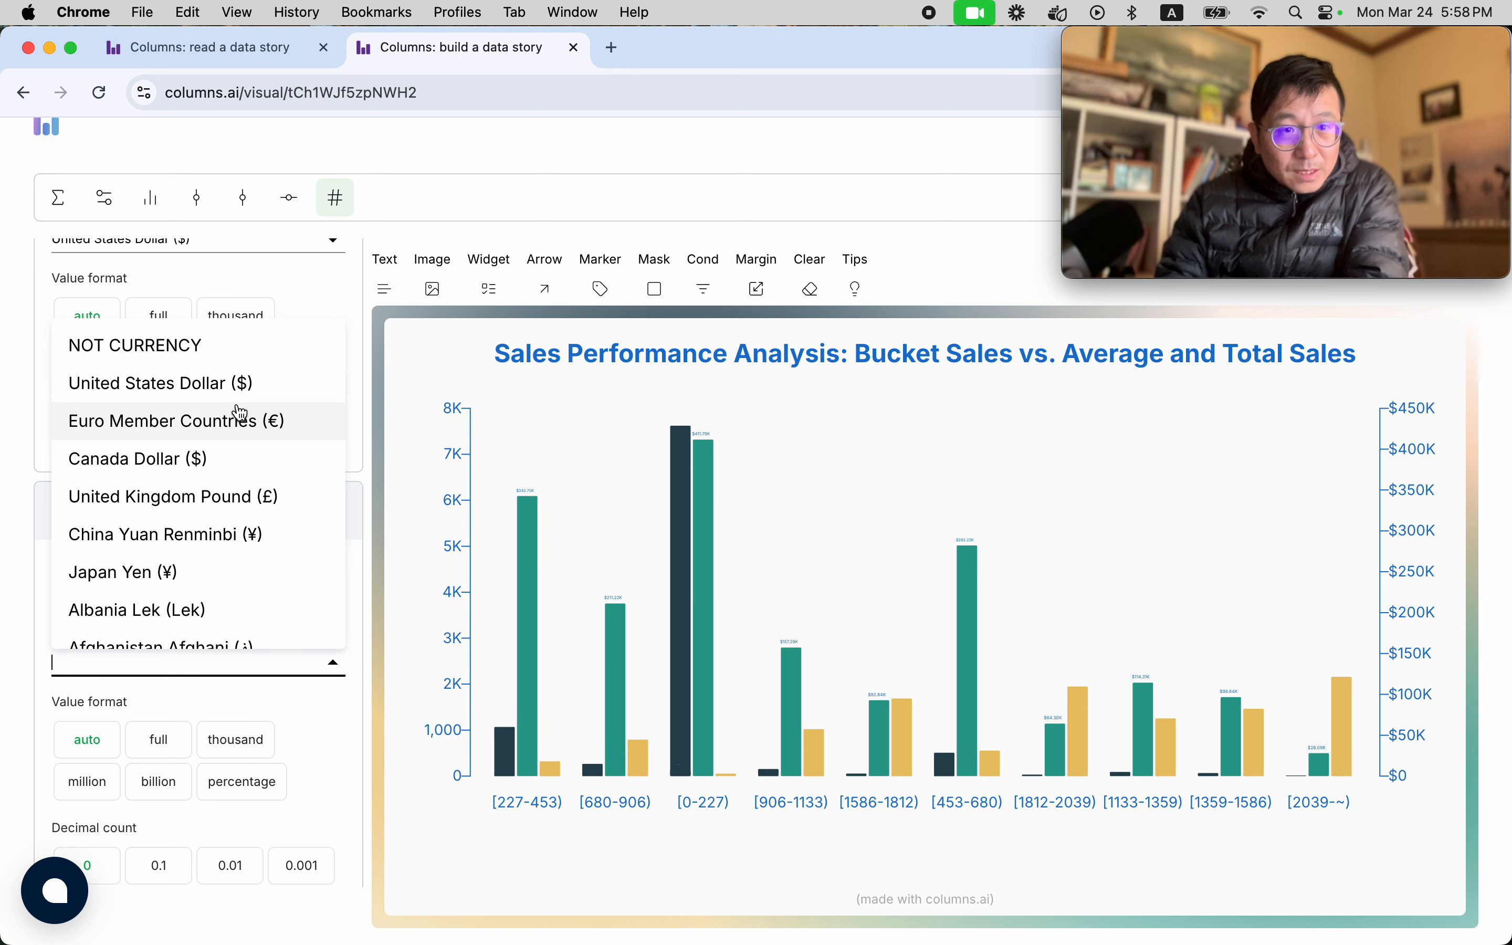
left_click(227, 381)
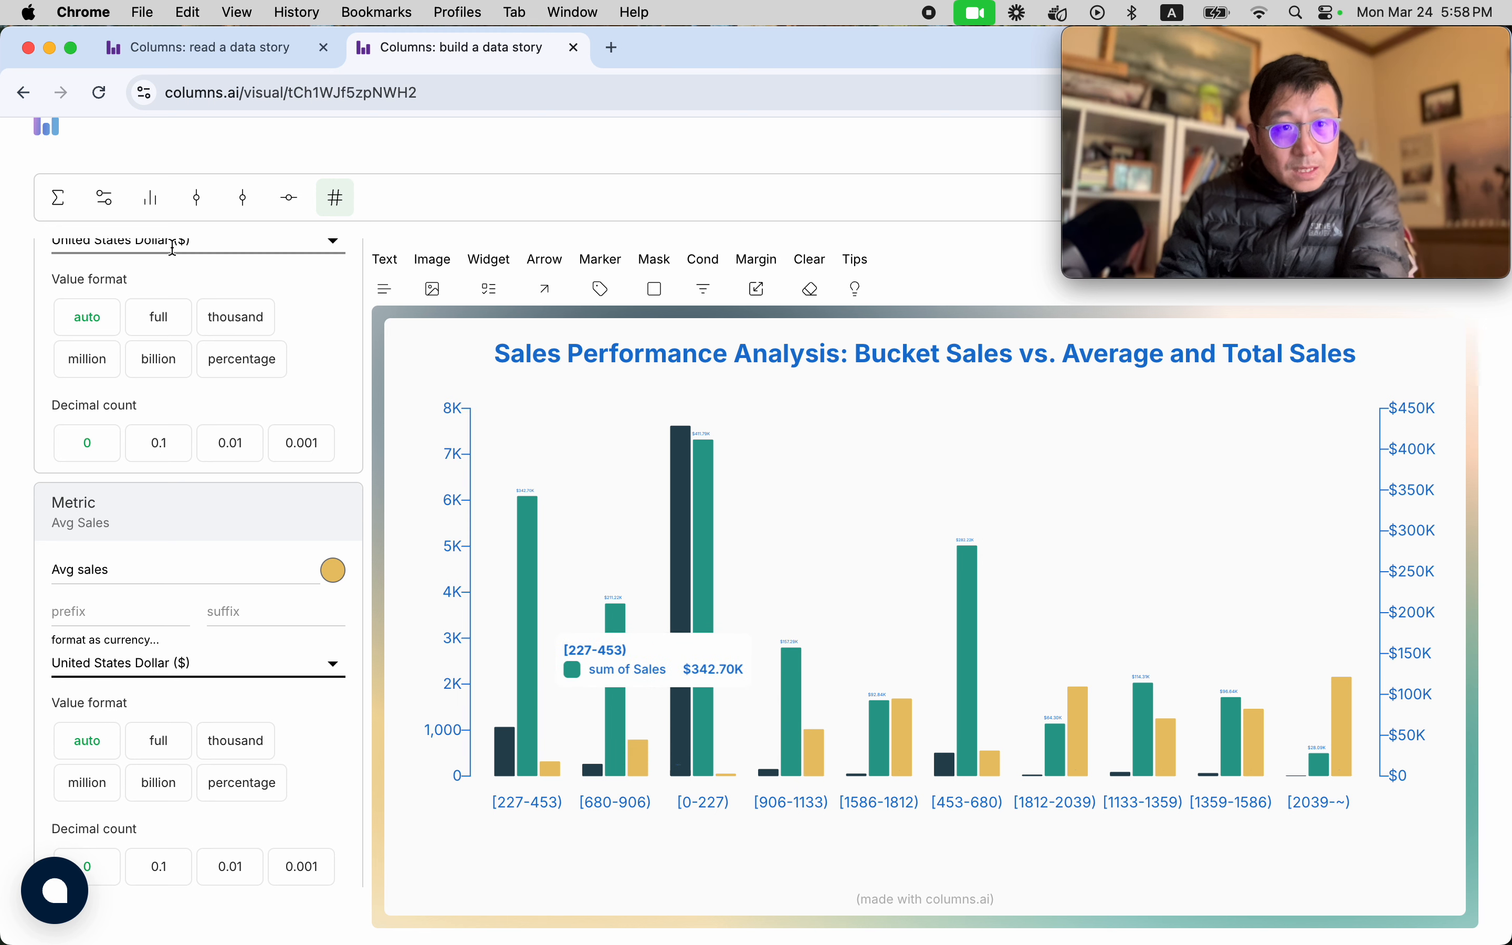
Add a legend with square markers to the chart.
left_click(105, 198)
scroll(172, 492, "down", 1)
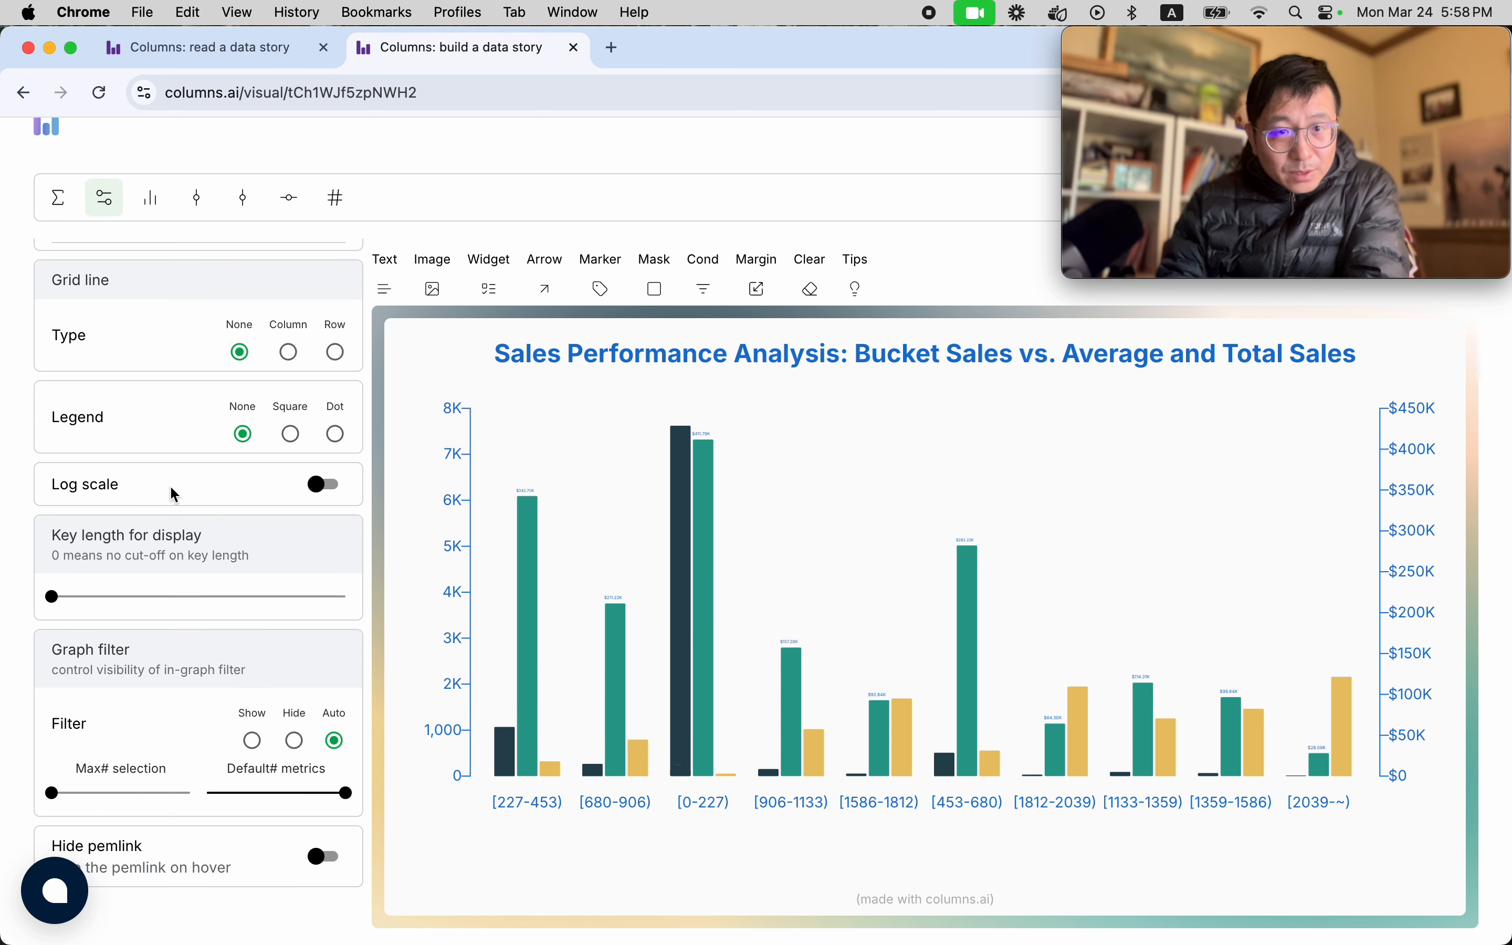
scroll(161, 506, "up", 4)
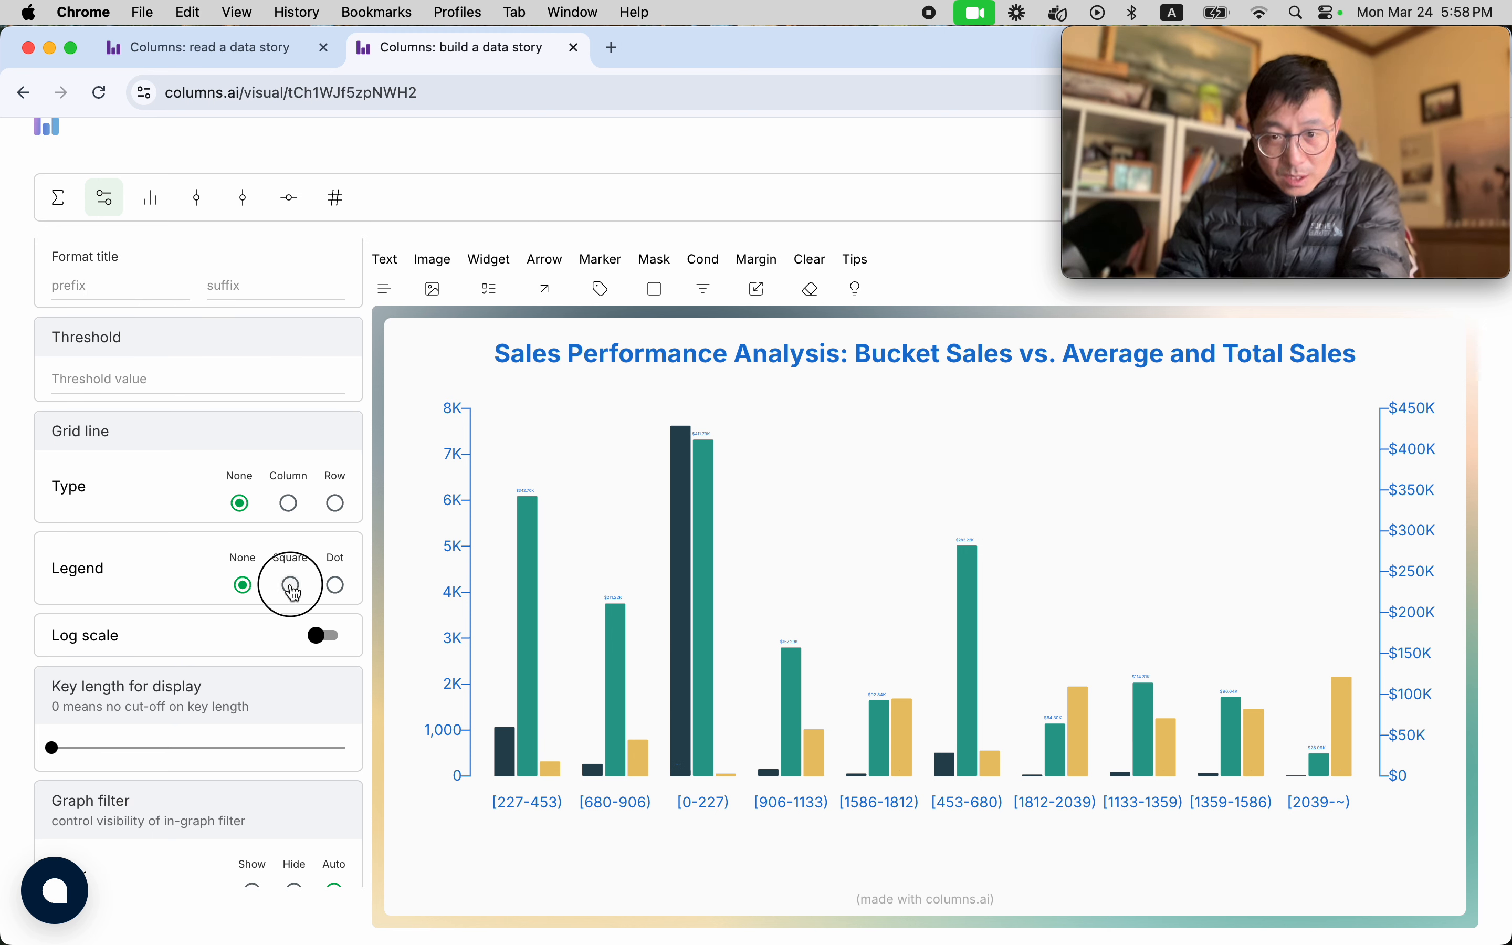
left_click(292, 588)
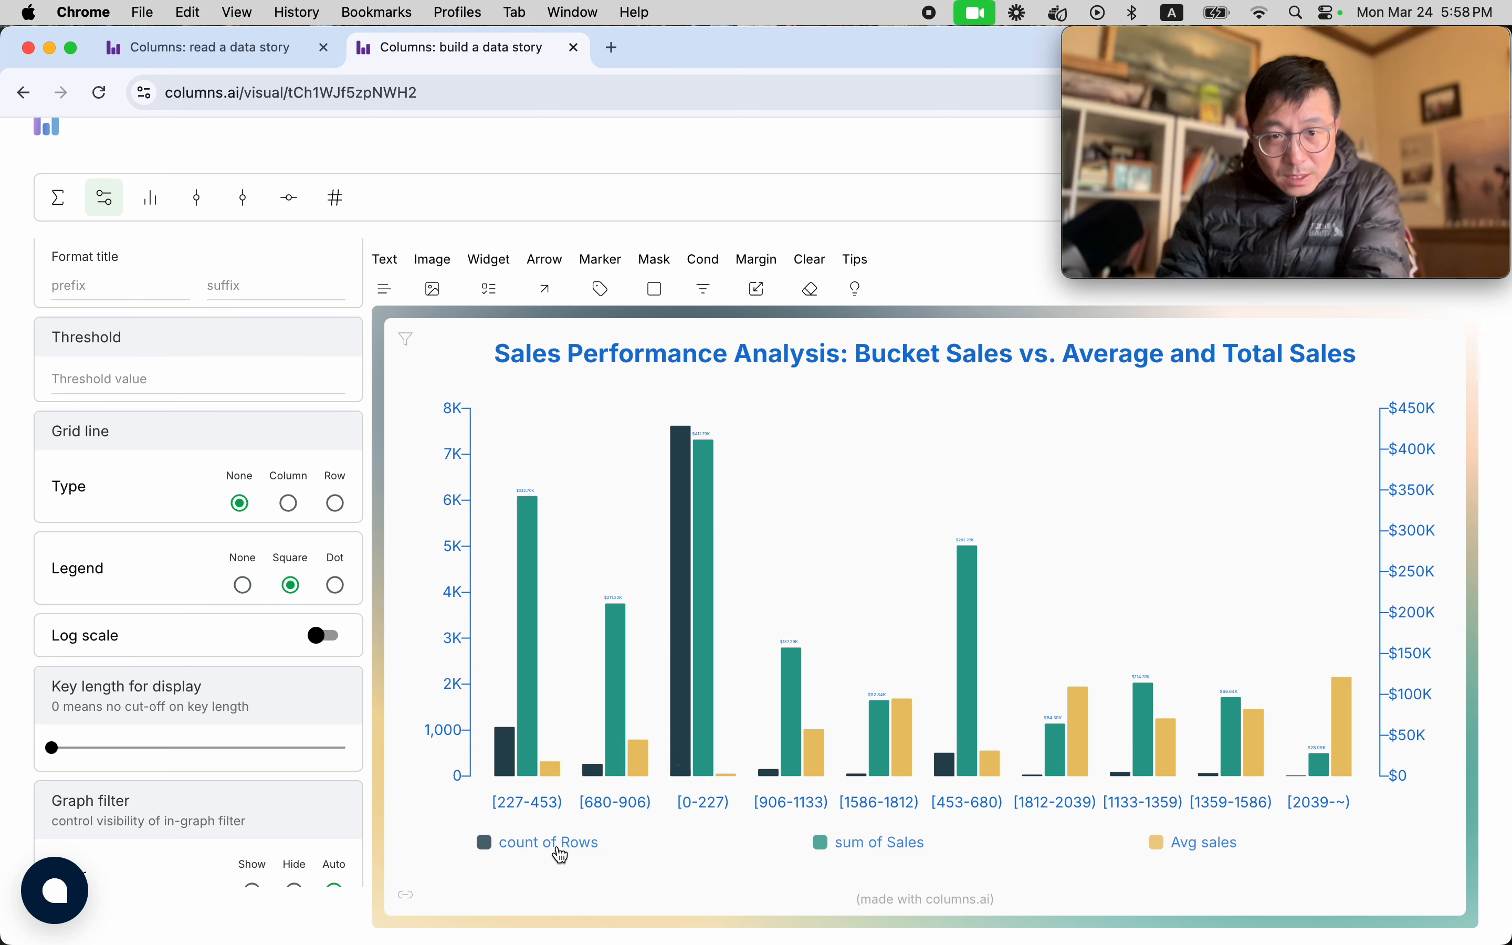
Move the three legend entries closer together in one row centered beneath the chart.
left_click_drag(561, 855, 709, 857)
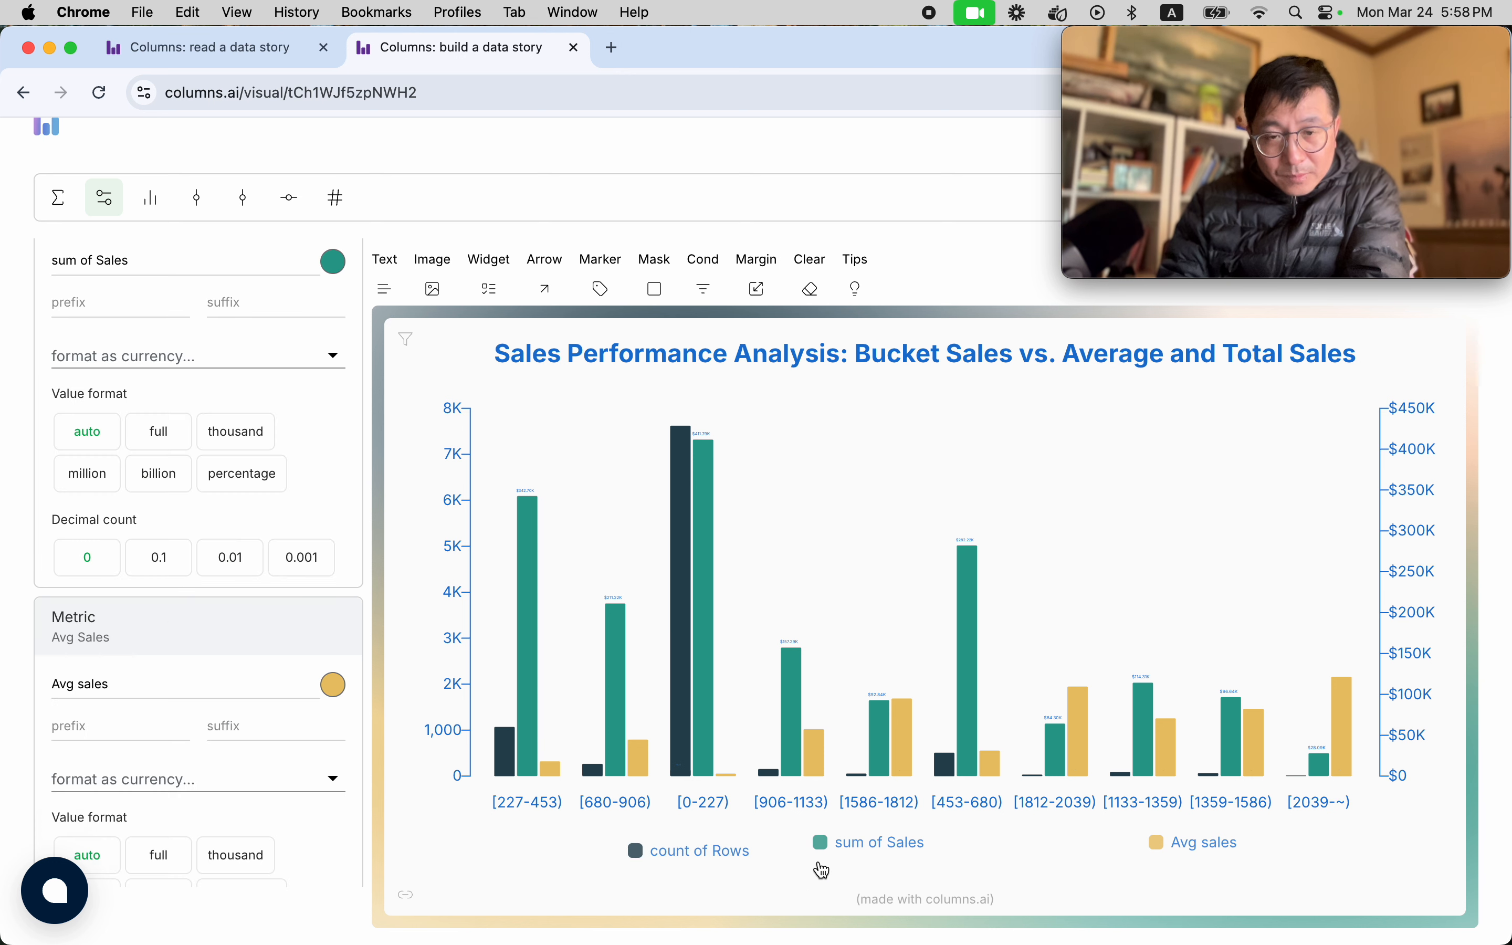
left_click_drag(911, 860, 936, 866)
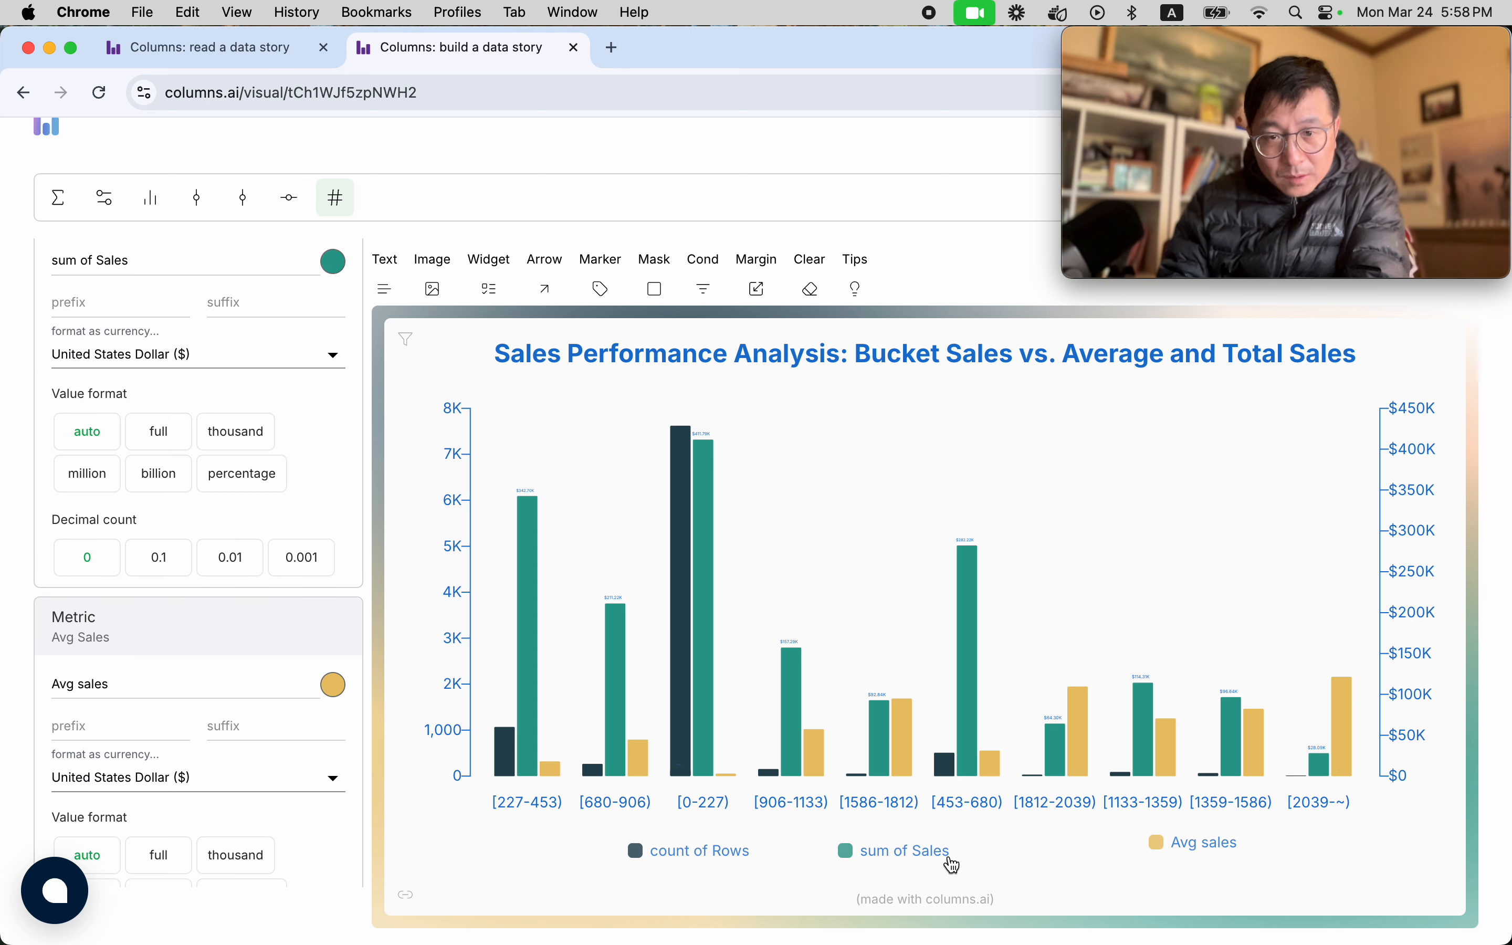
left_click_drag(1198, 847, 1078, 868)
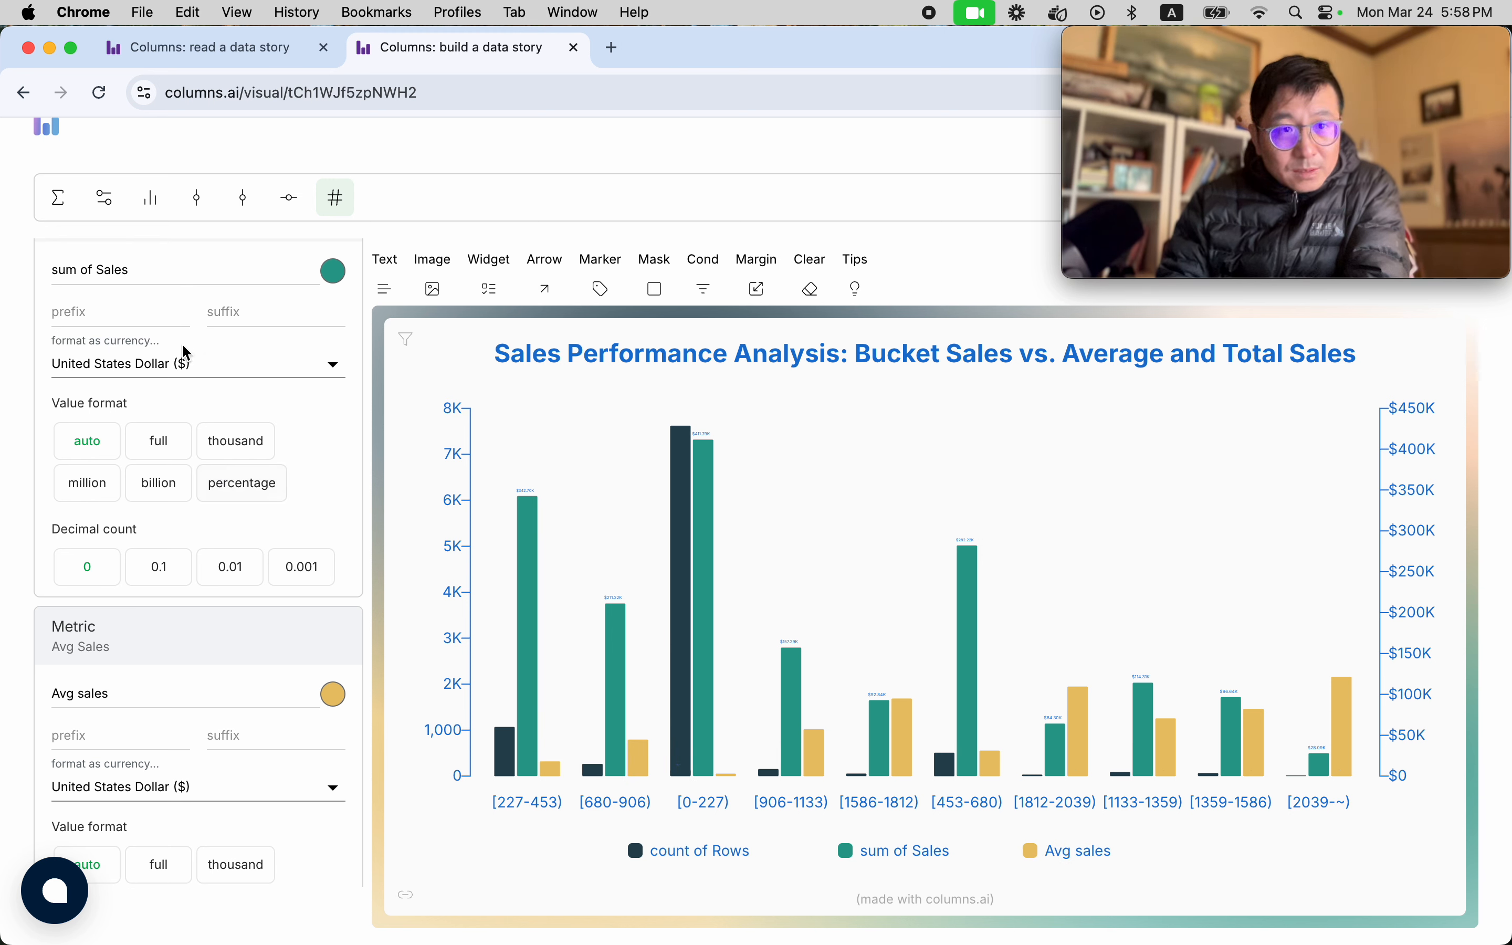
Set the grid line type to Row and add a threshold line at 2500.
scroll(203, 644, "down", 3)
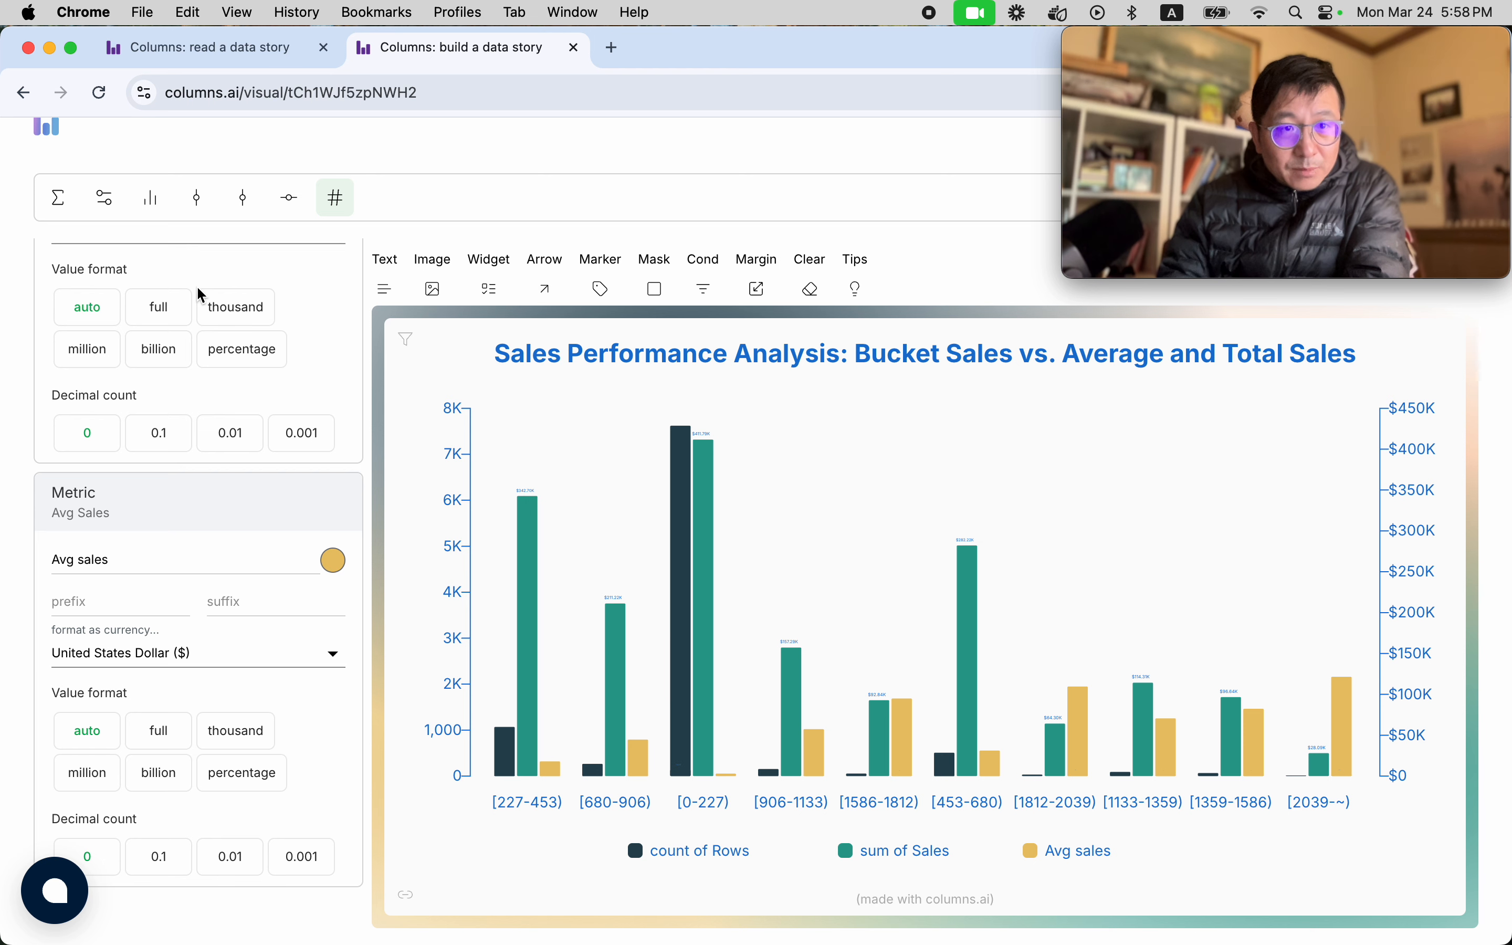
left_click(106, 199)
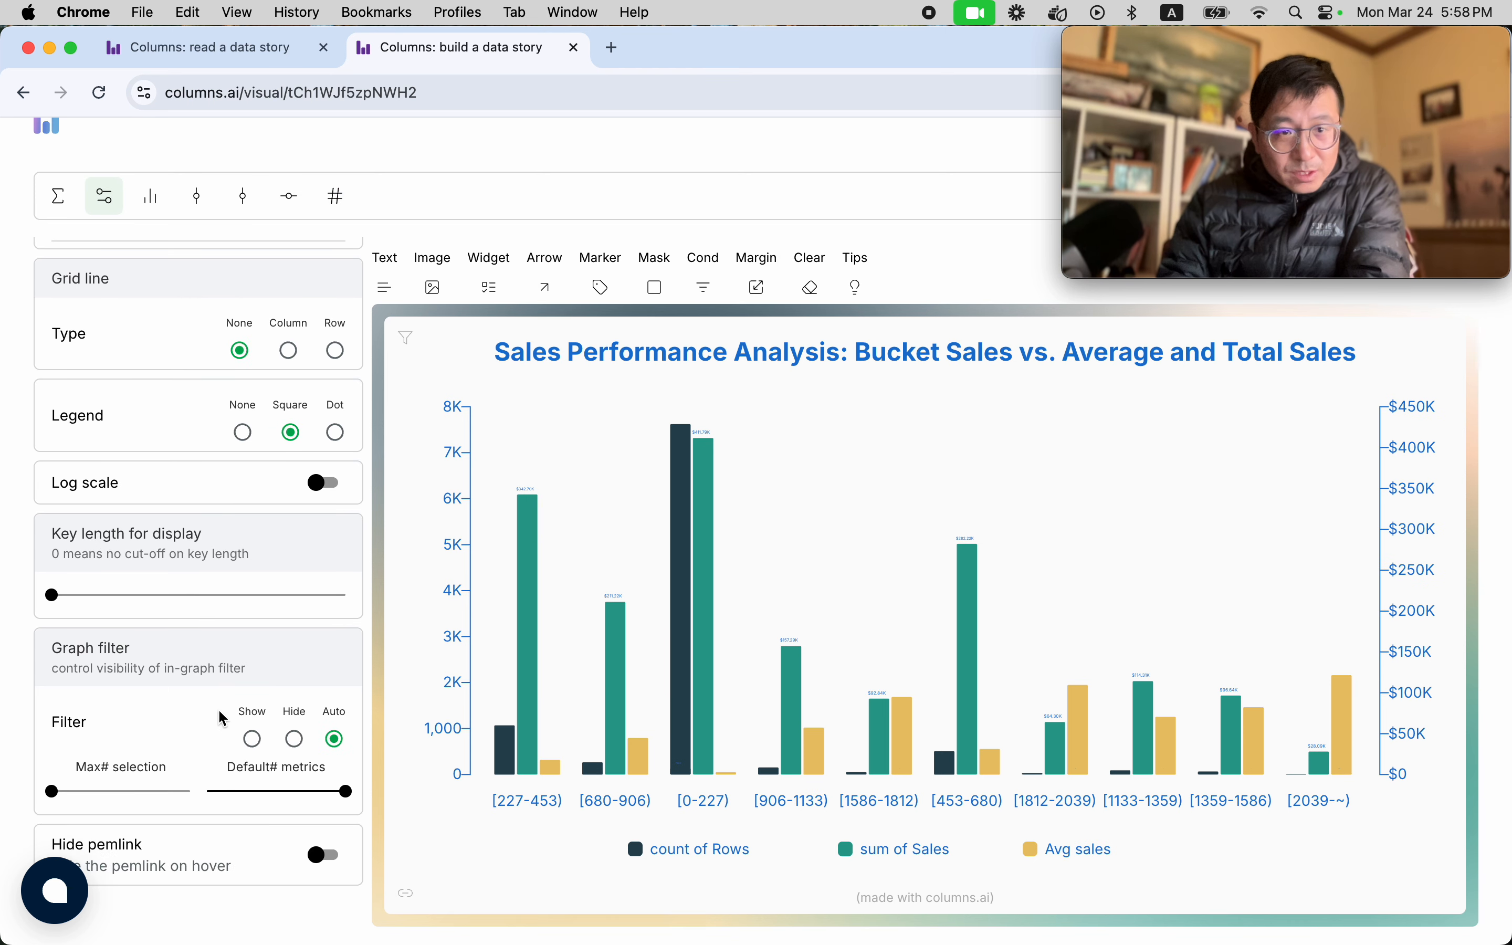
scroll(210, 682, "up", 8)
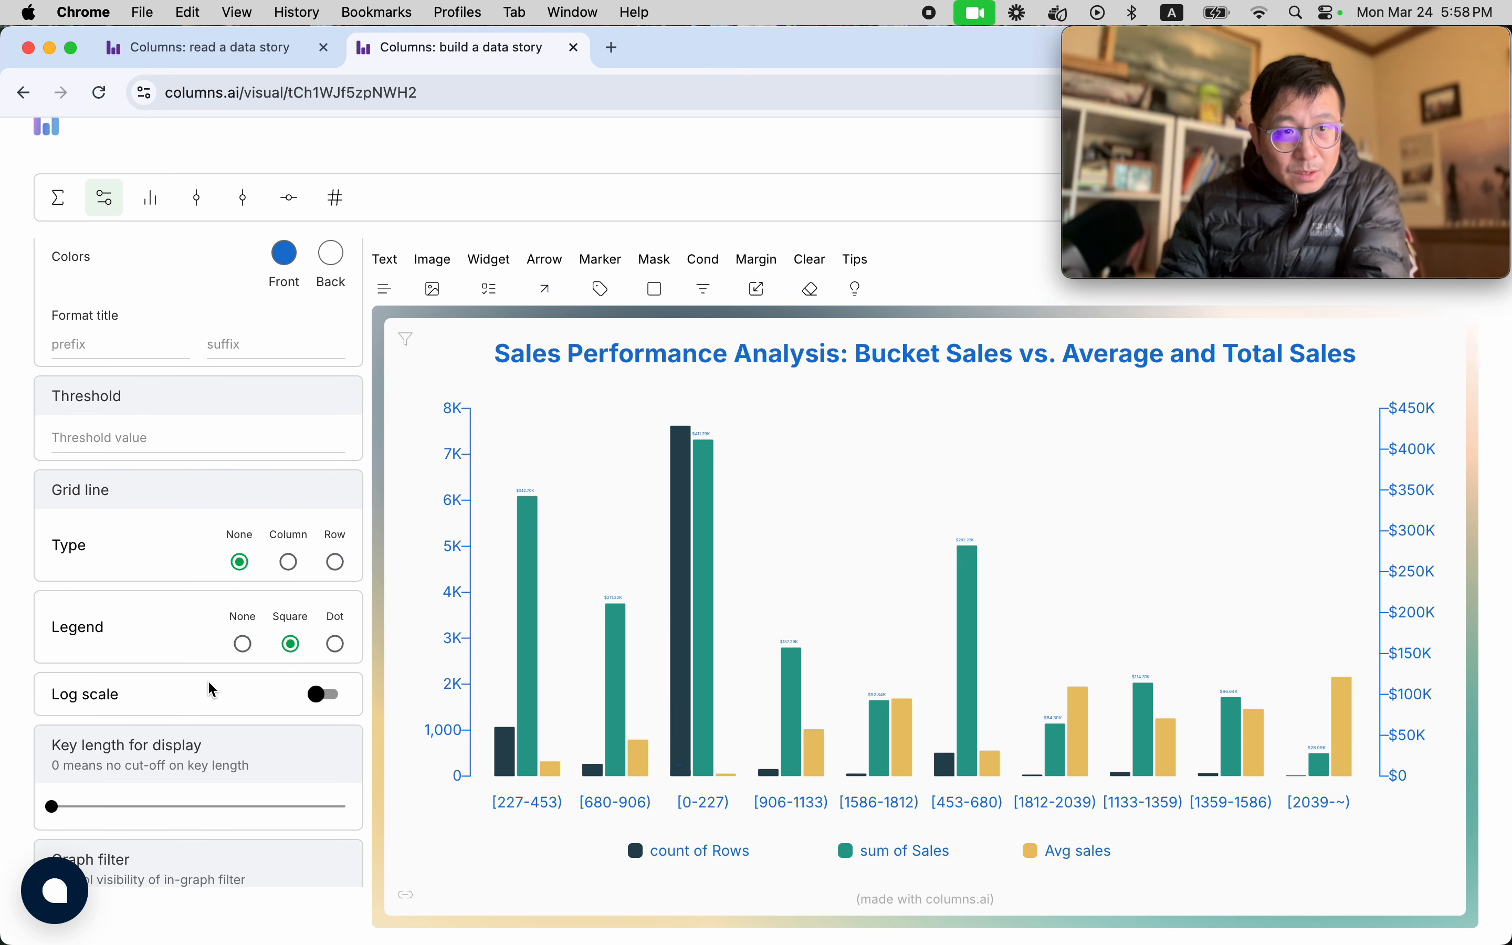
scroll(209, 683, "up", 1)
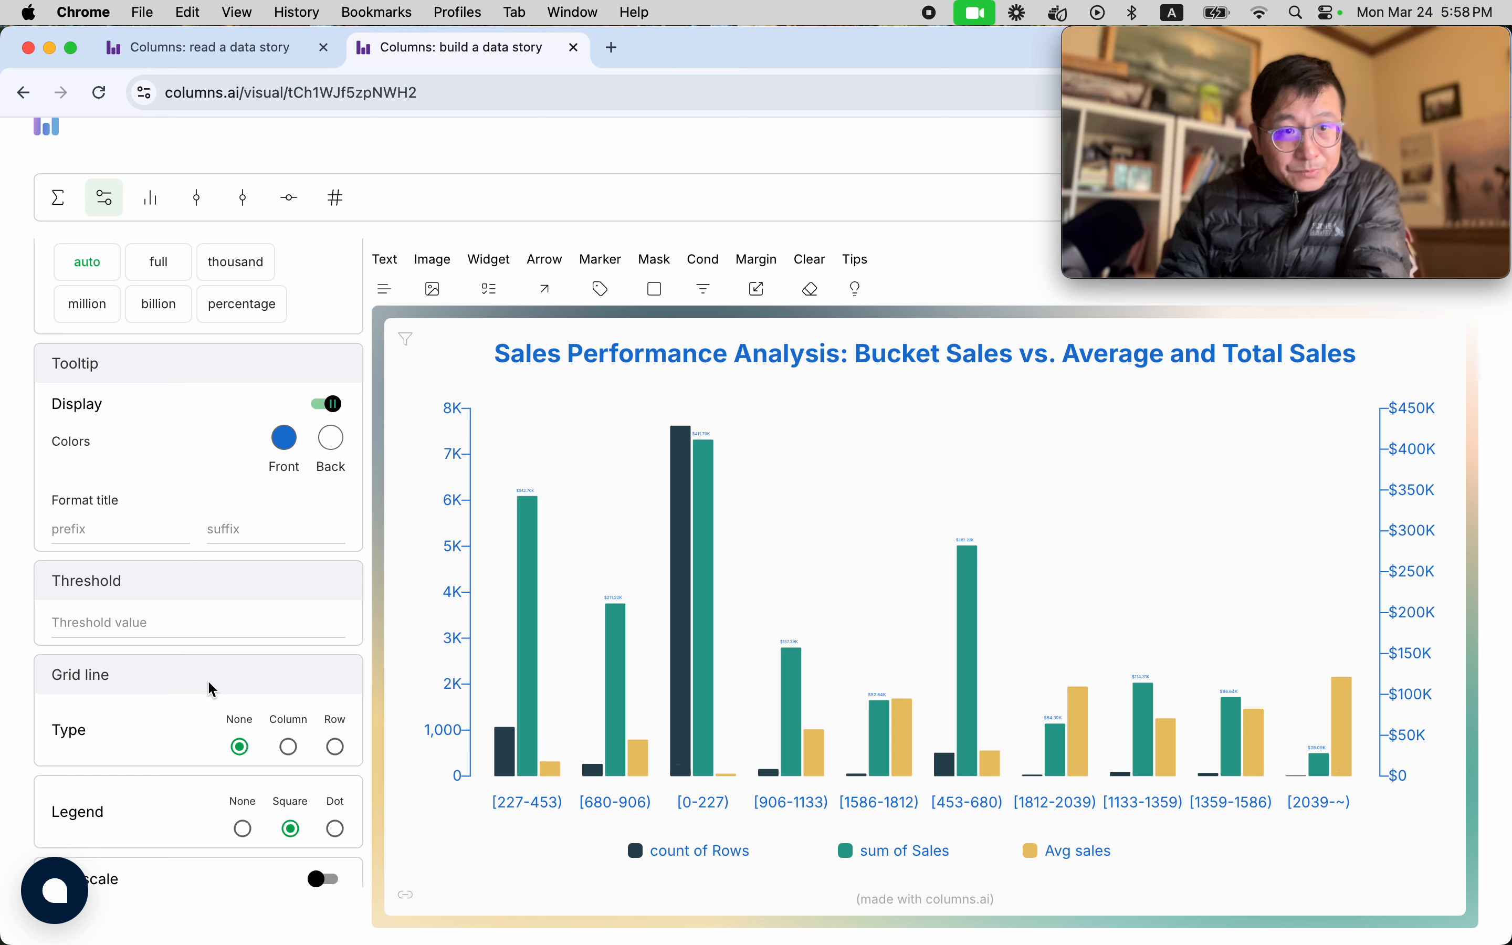
scroll(209, 683, "up", 3)
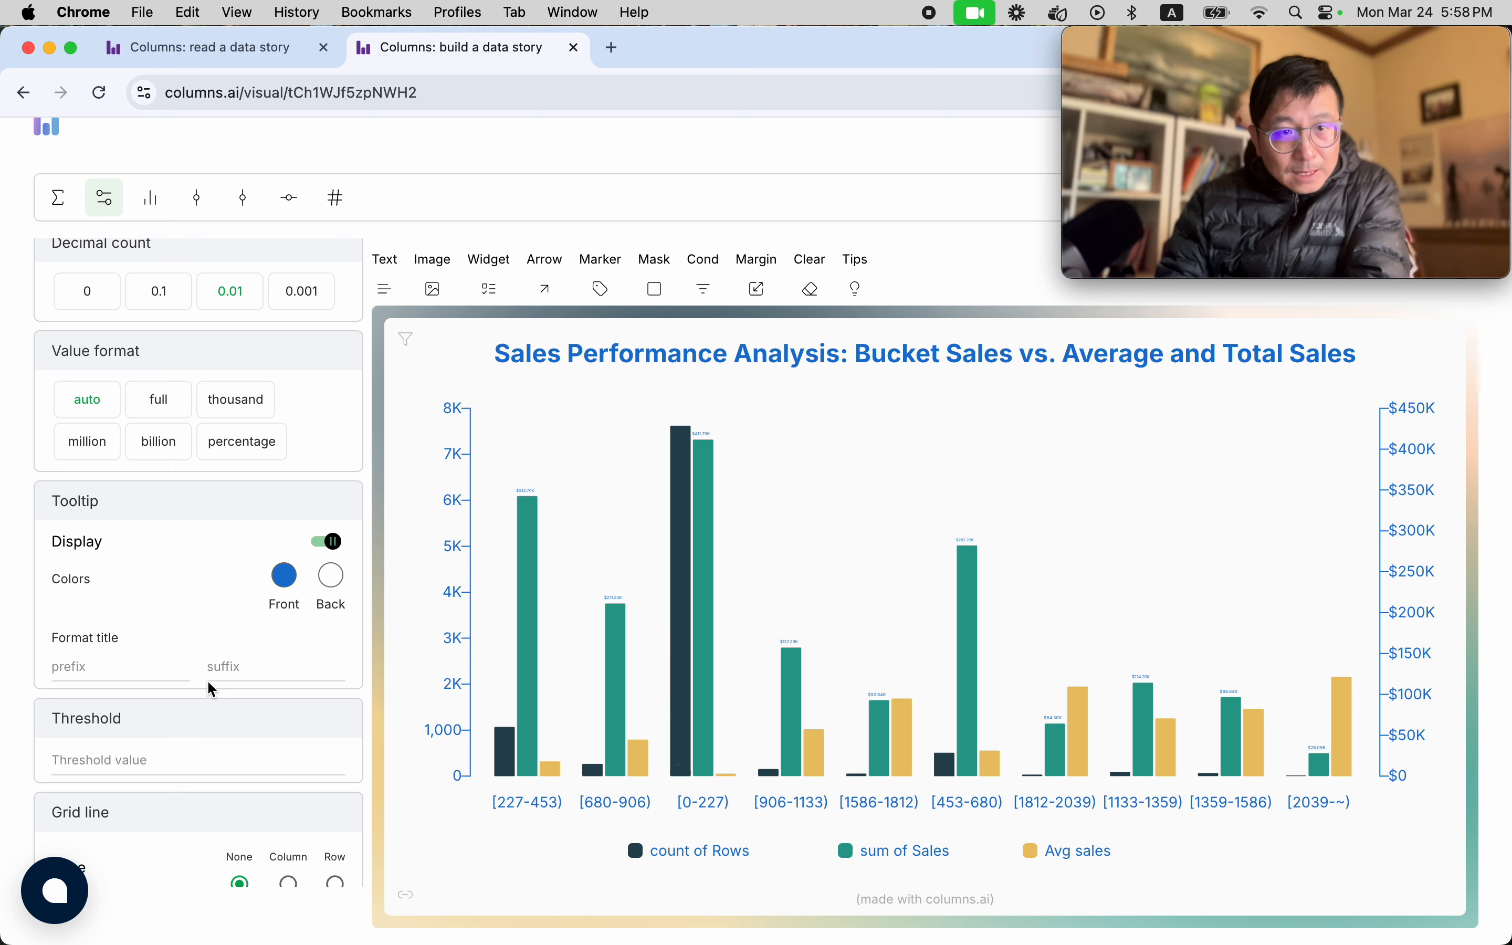
scroll(207, 680, "up", 3)
scroll(206, 680, "down", 8)
scroll(207, 679, "down", 3)
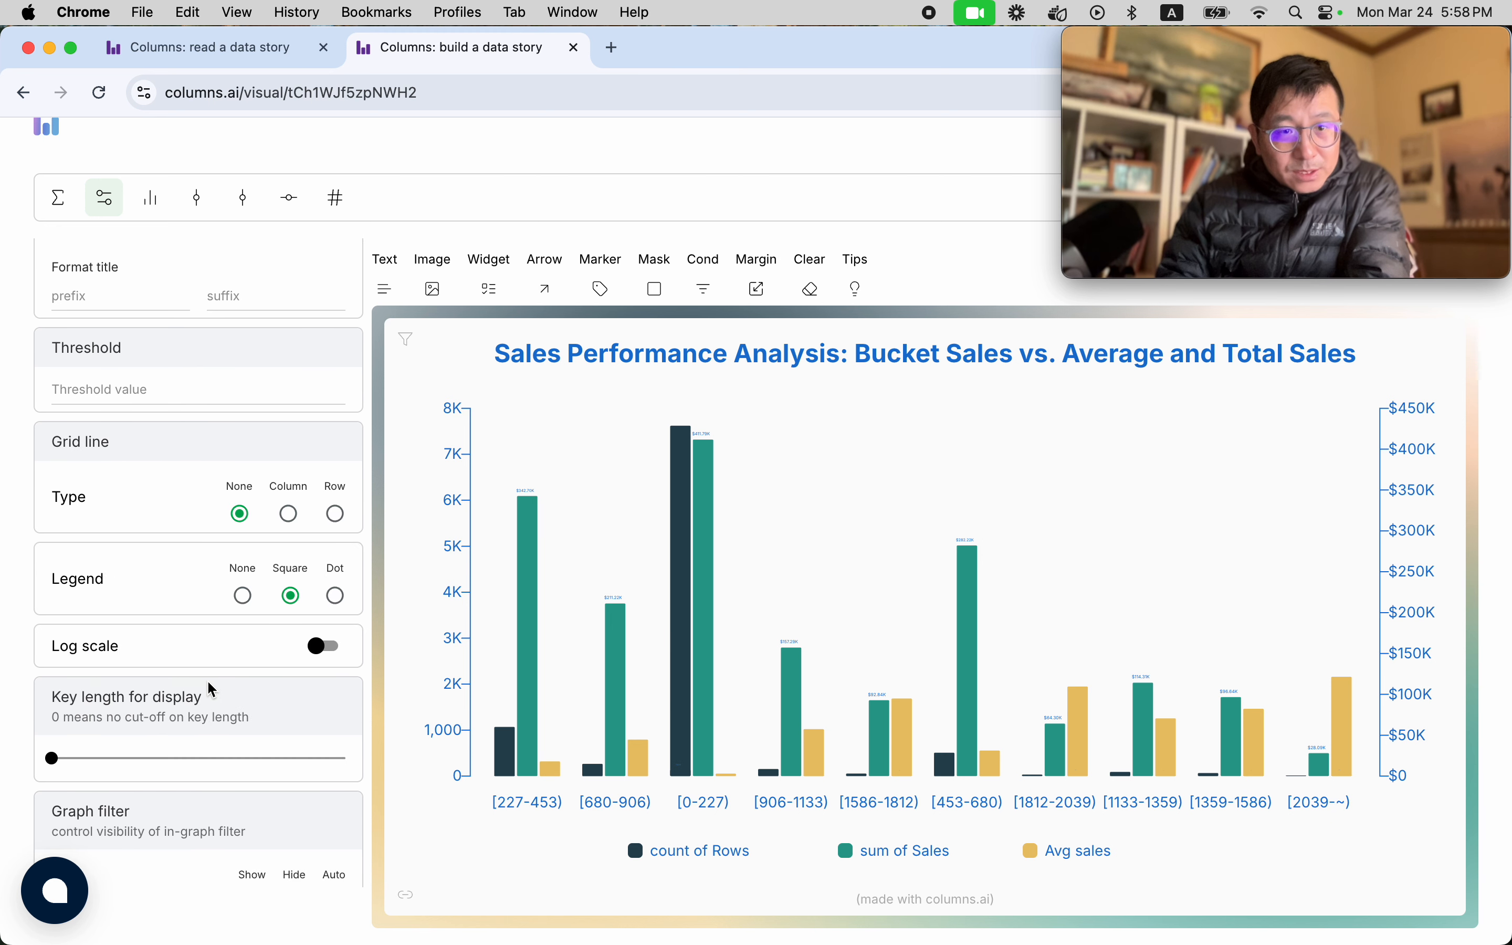
left_click(290, 516)
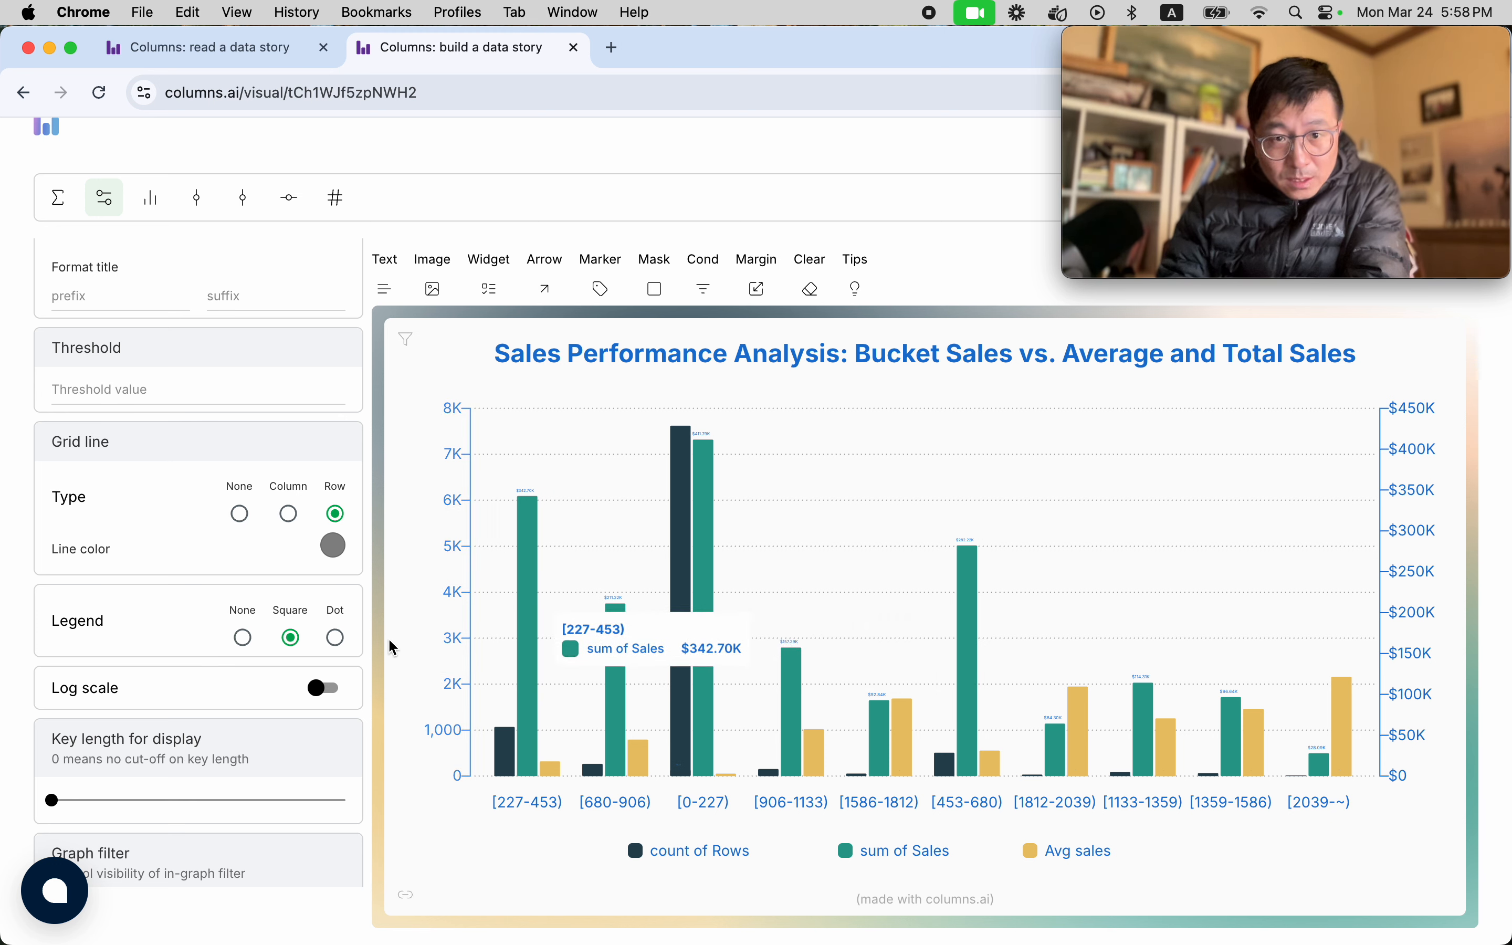
left_click(116, 390)
type("2500")
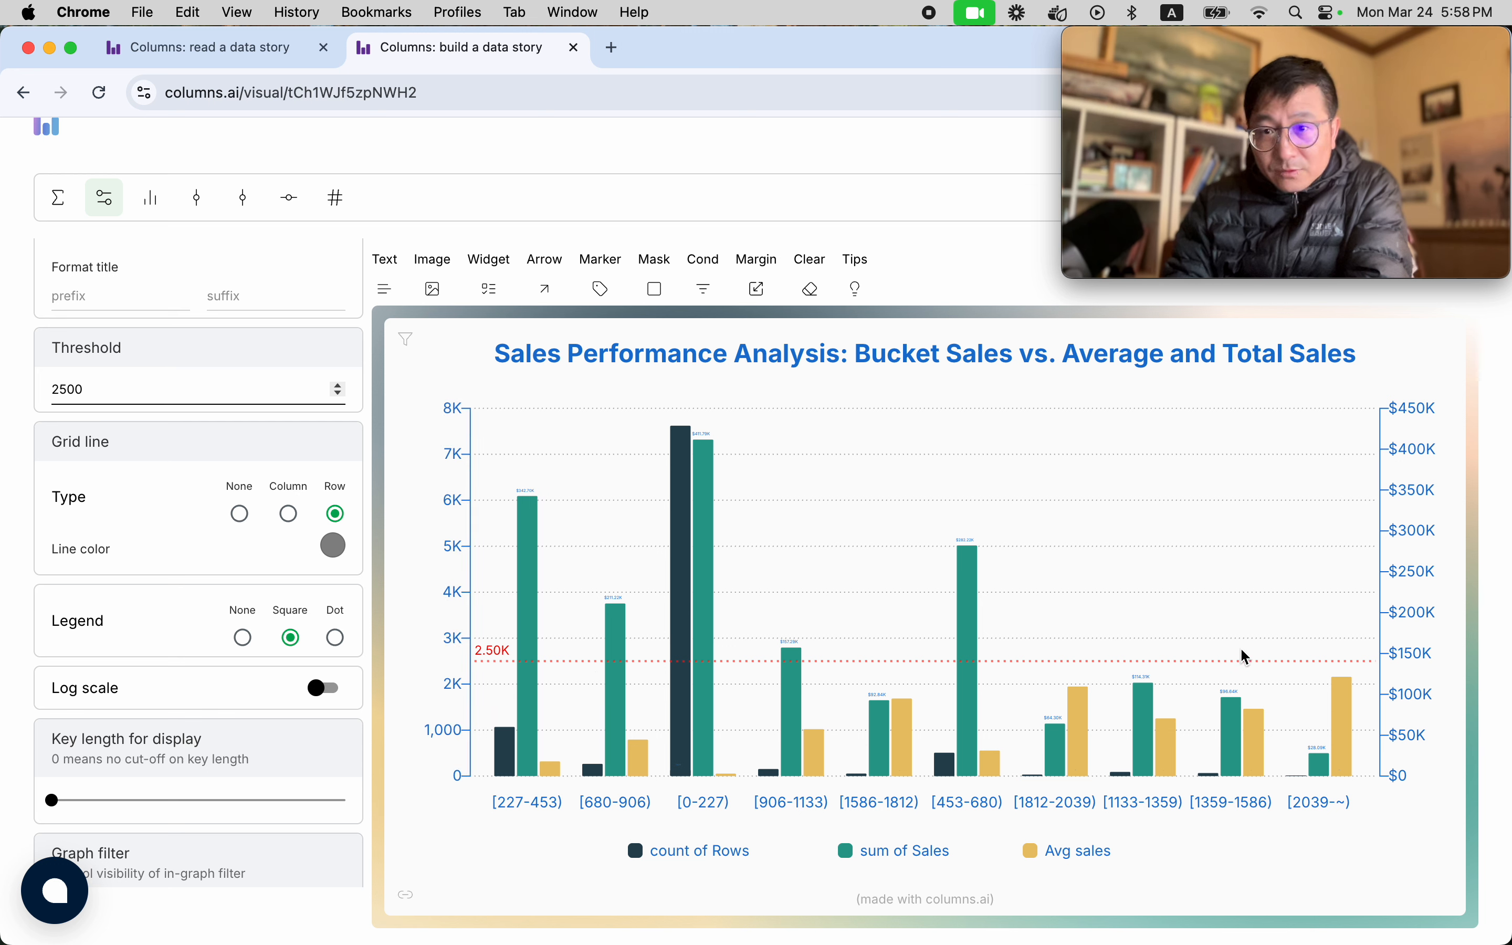
Add a curved arrow with its note label beside the tallest count bar, in bucket [0-227), with the head pointing at the bar.
left_click(546, 290)
left_click(945, 445)
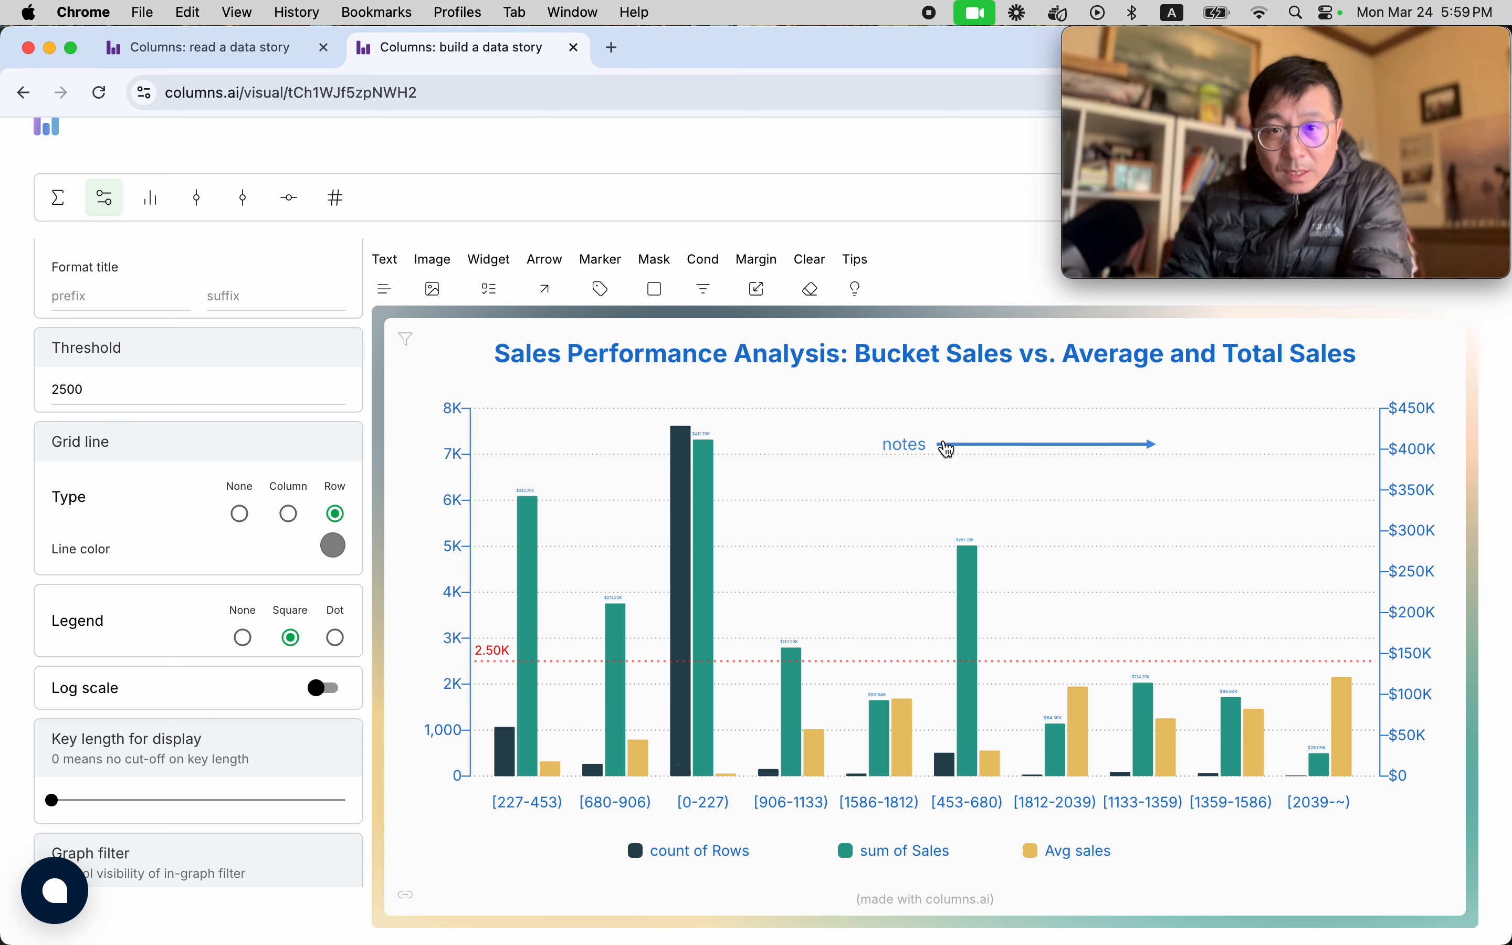
left_click(1138, 452)
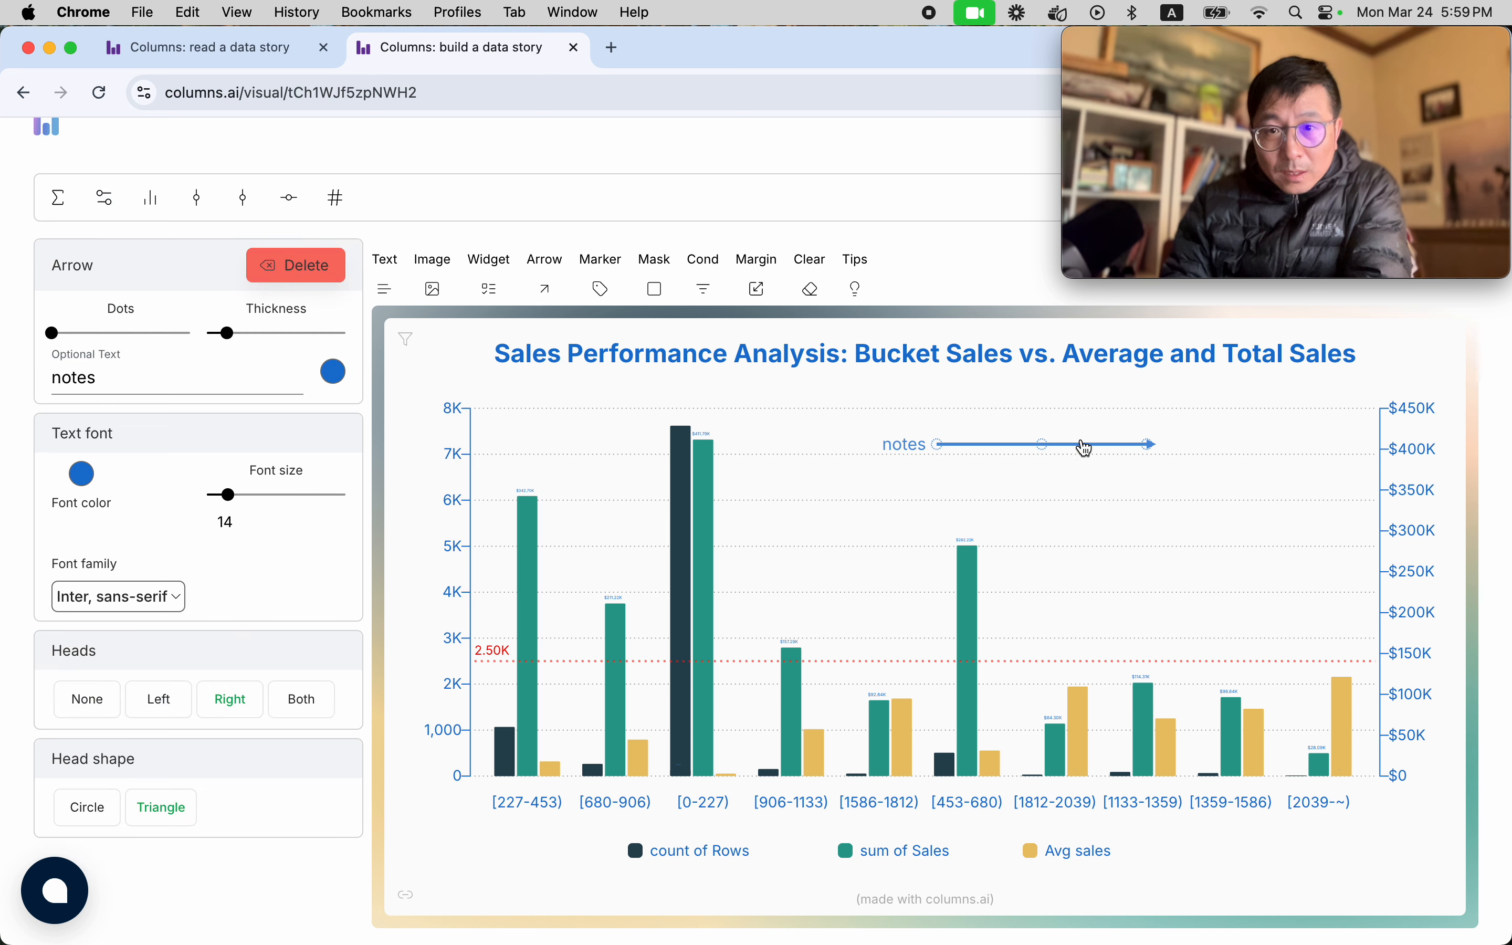
left_click_drag(1006, 394, 739, 441)
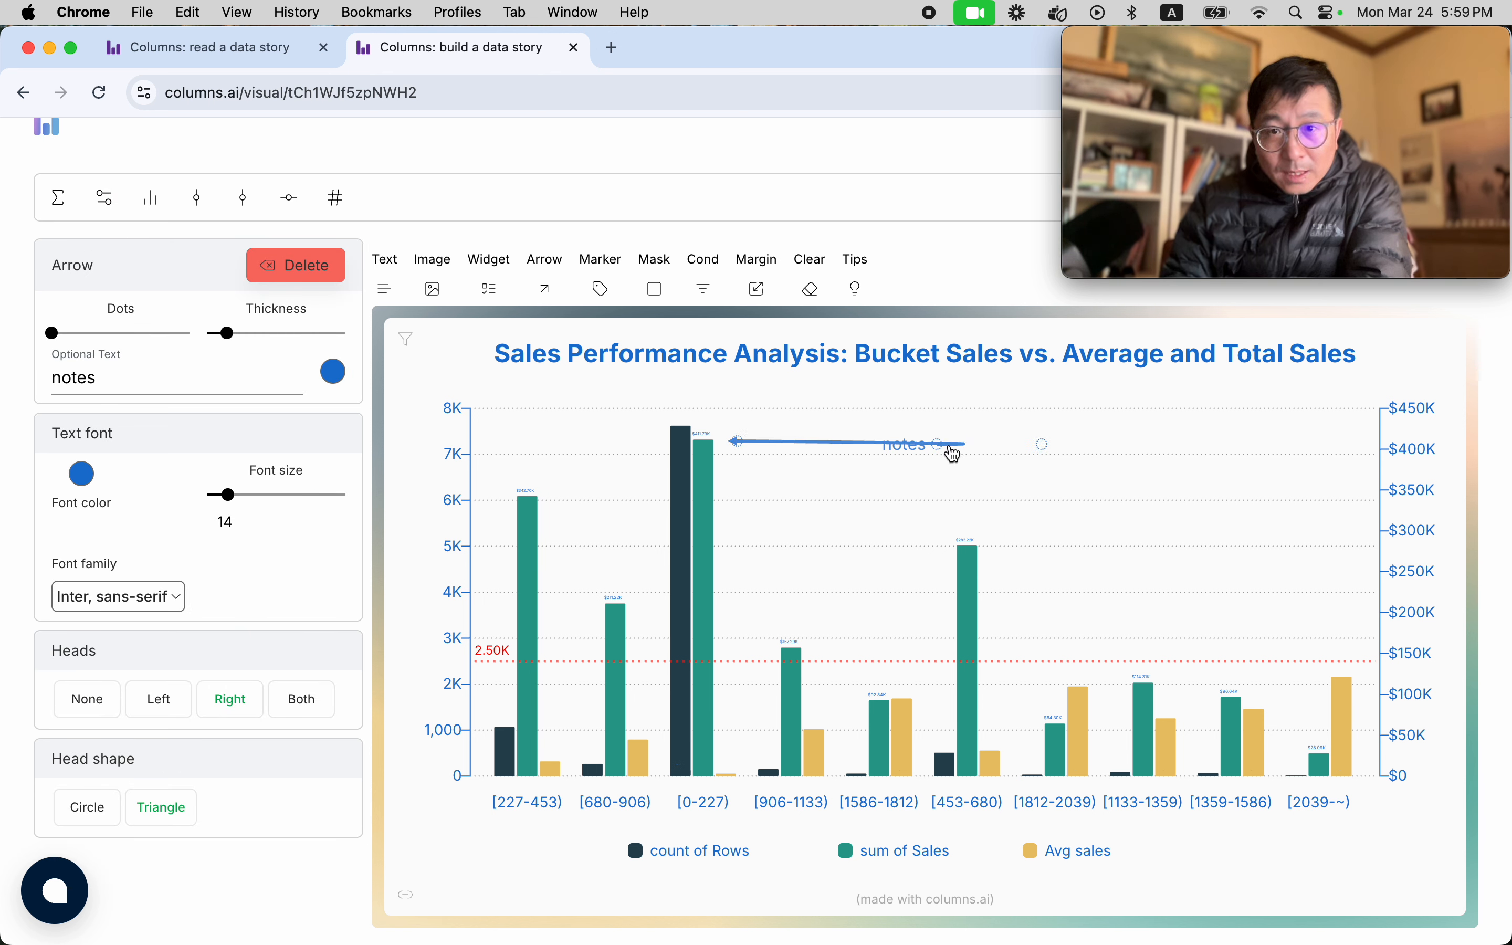
left_click_drag(1043, 455, 835, 497)
left_click_drag(936, 445, 854, 403)
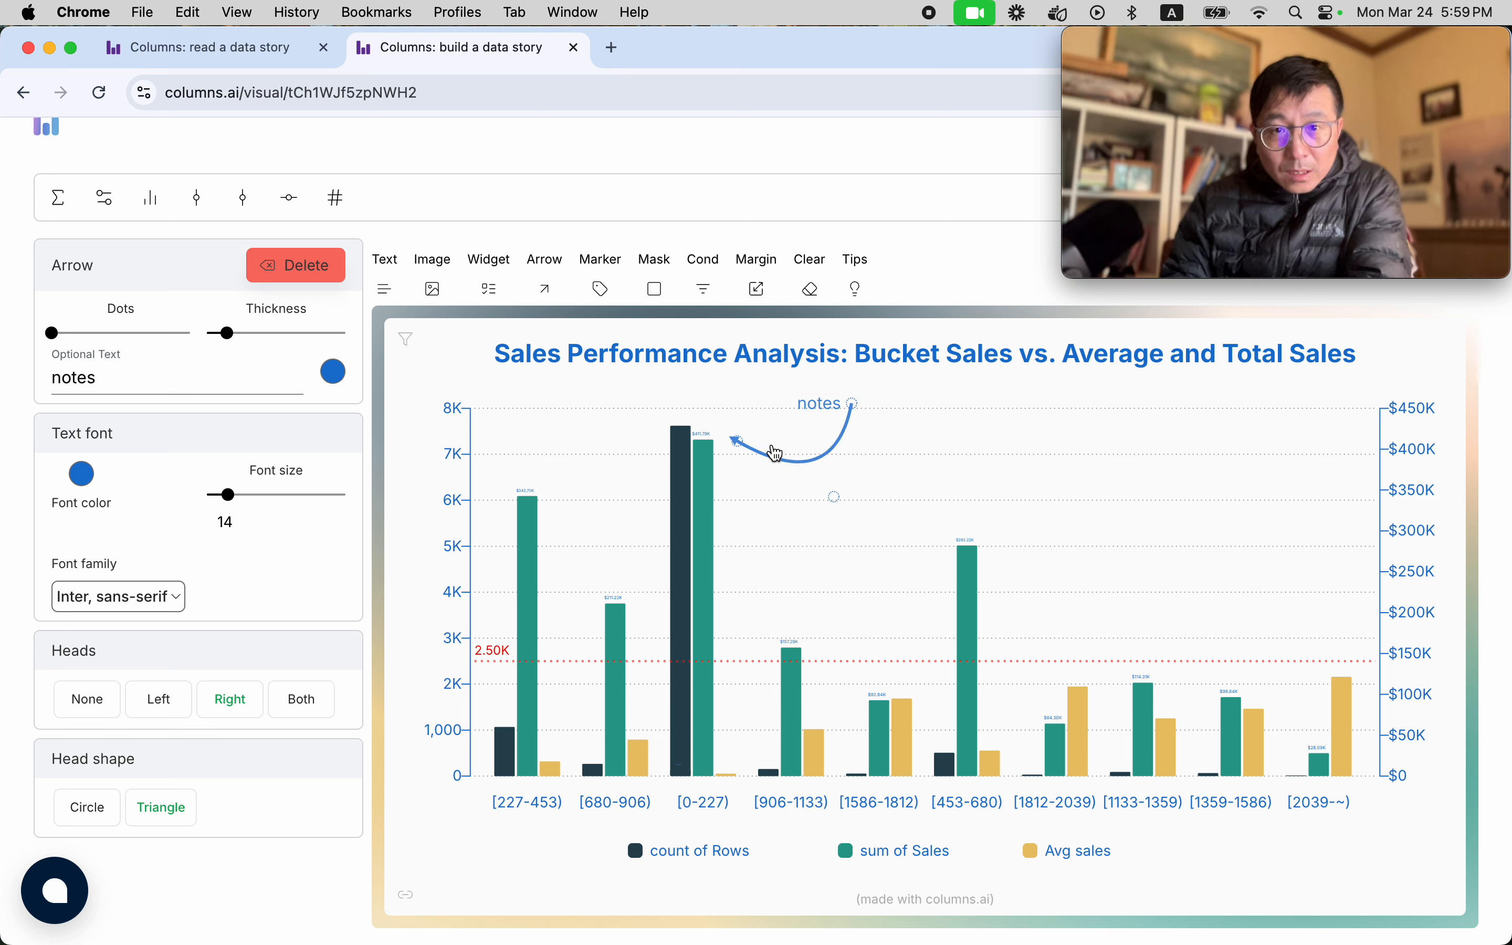
left_click_drag(738, 442, 657, 449)
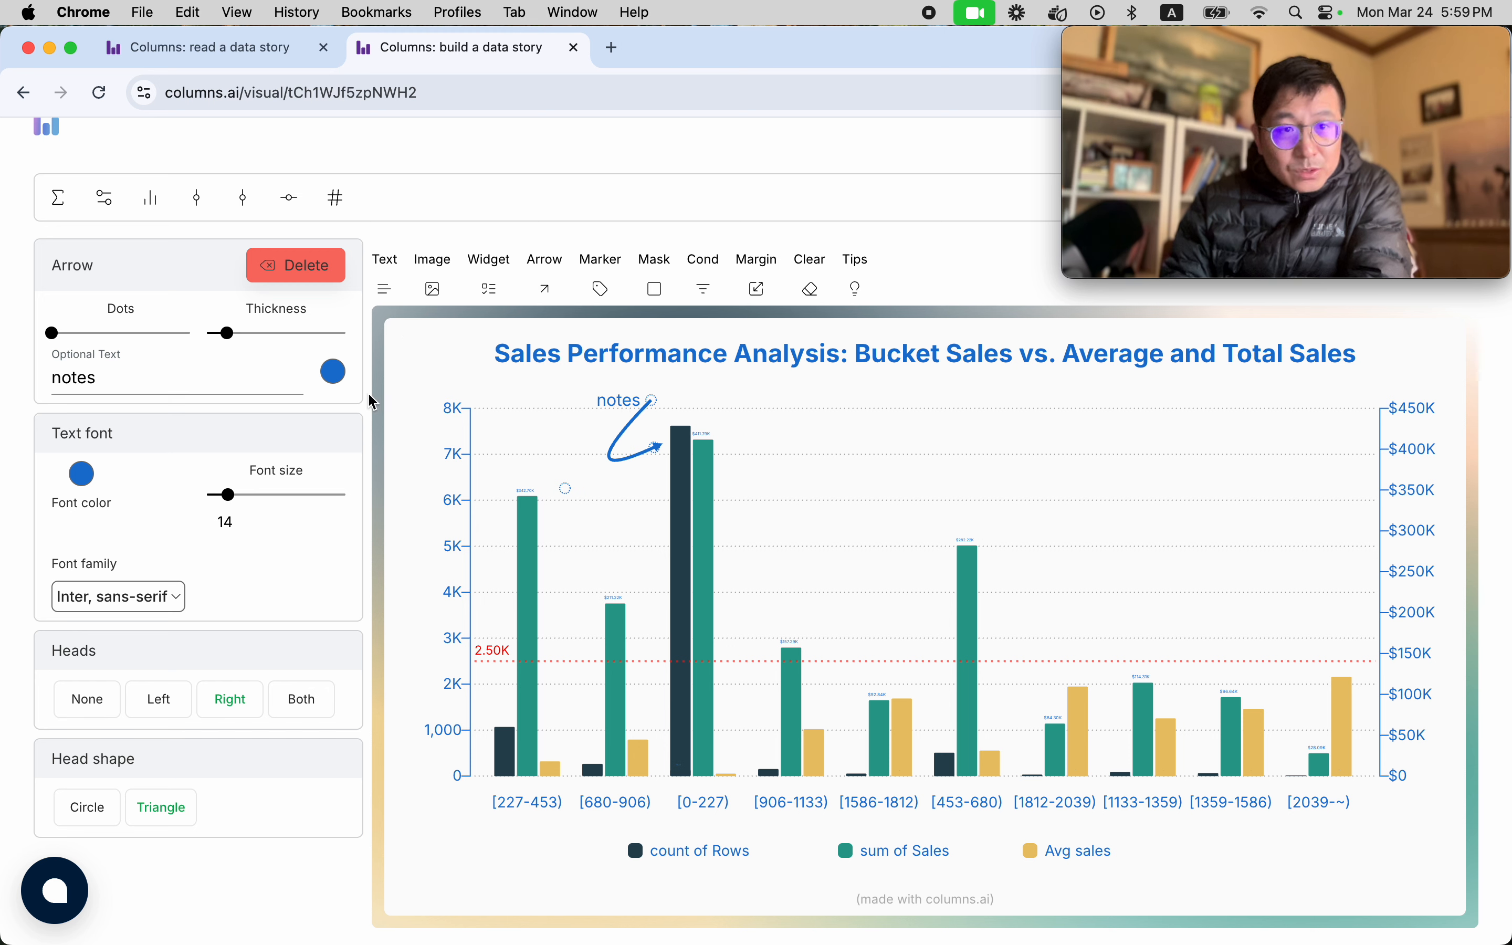
Replace the arrow's note label with the text "Most popular sales bucket".
left_click_drag(102, 382, 0, 423)
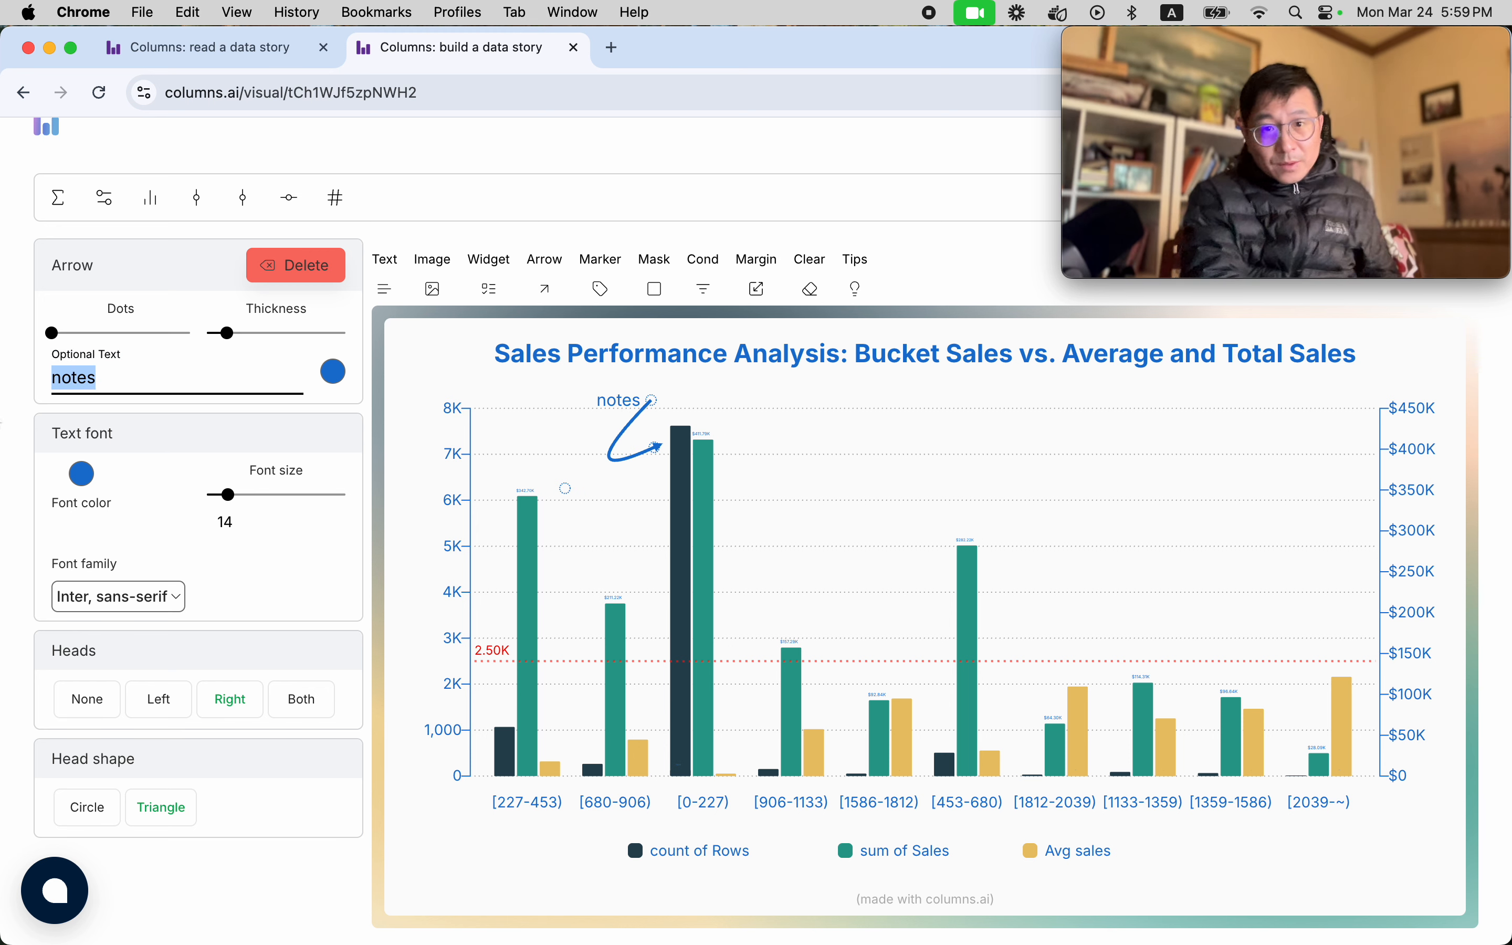
type("<pst")
key("BackSpace")
key("BackSpace")
key("BackSpace")
key("BackSpace")
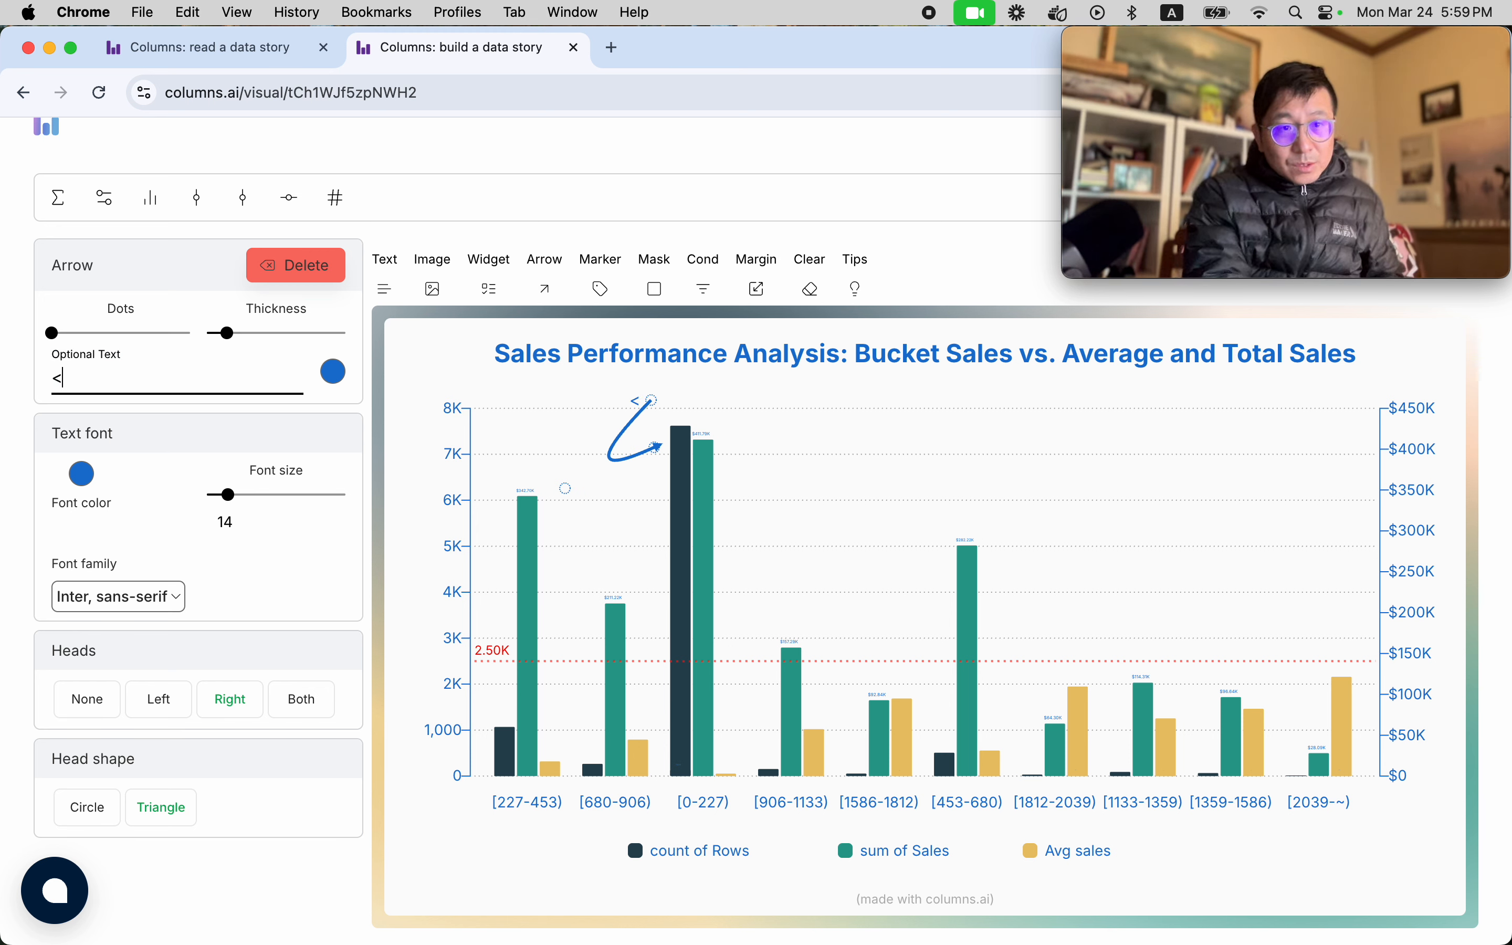
type("Most p")
key("BackSpace")
type("ost popula")
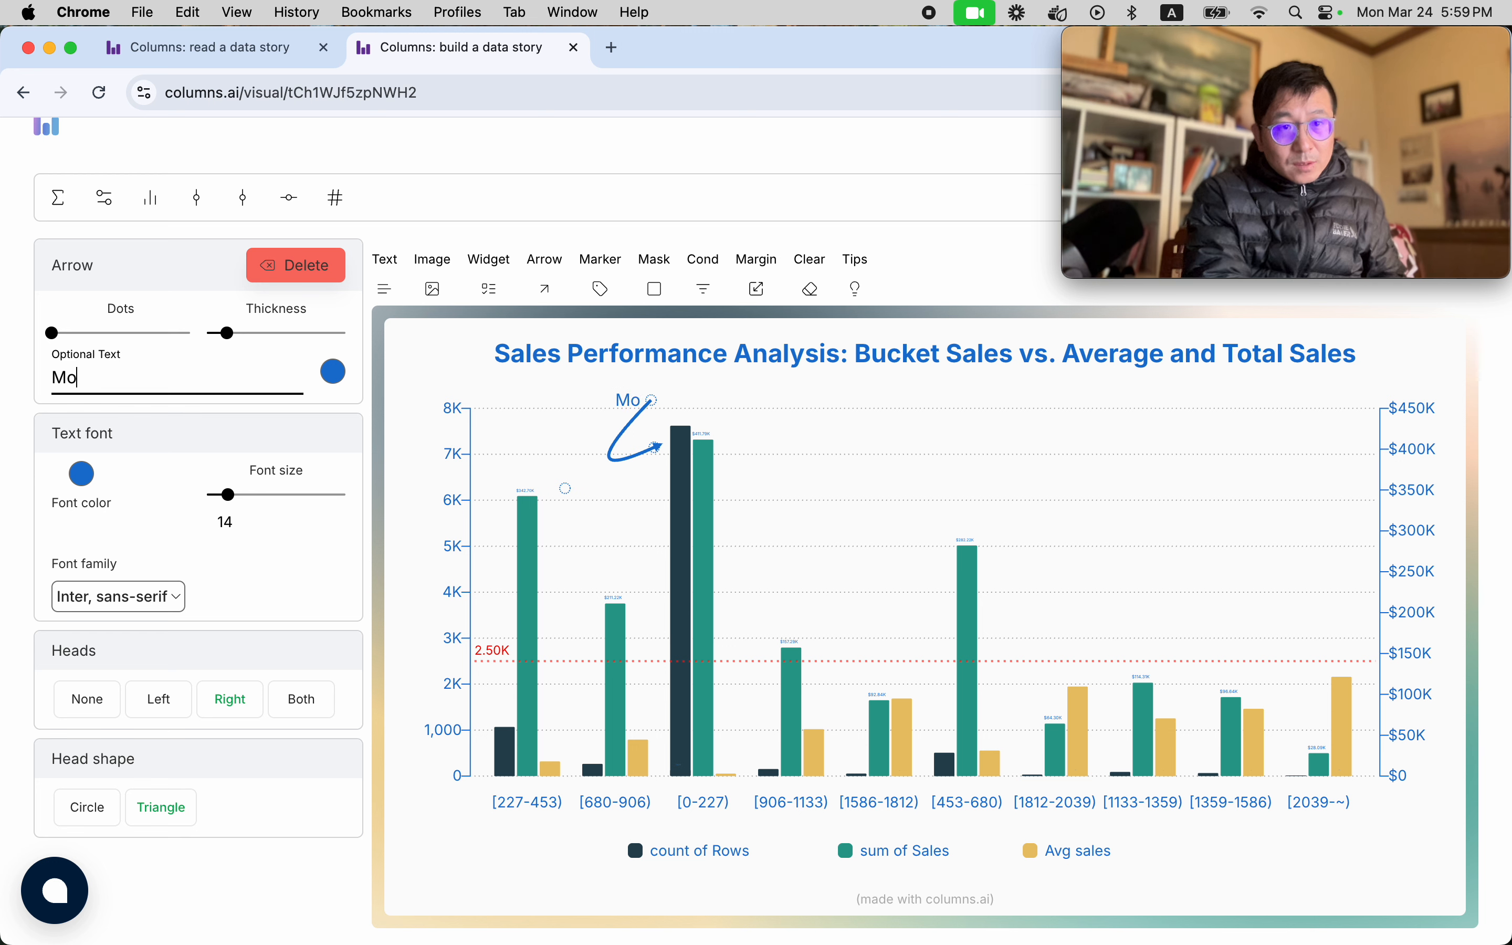
key("BackSpace")
key("BackSpace")
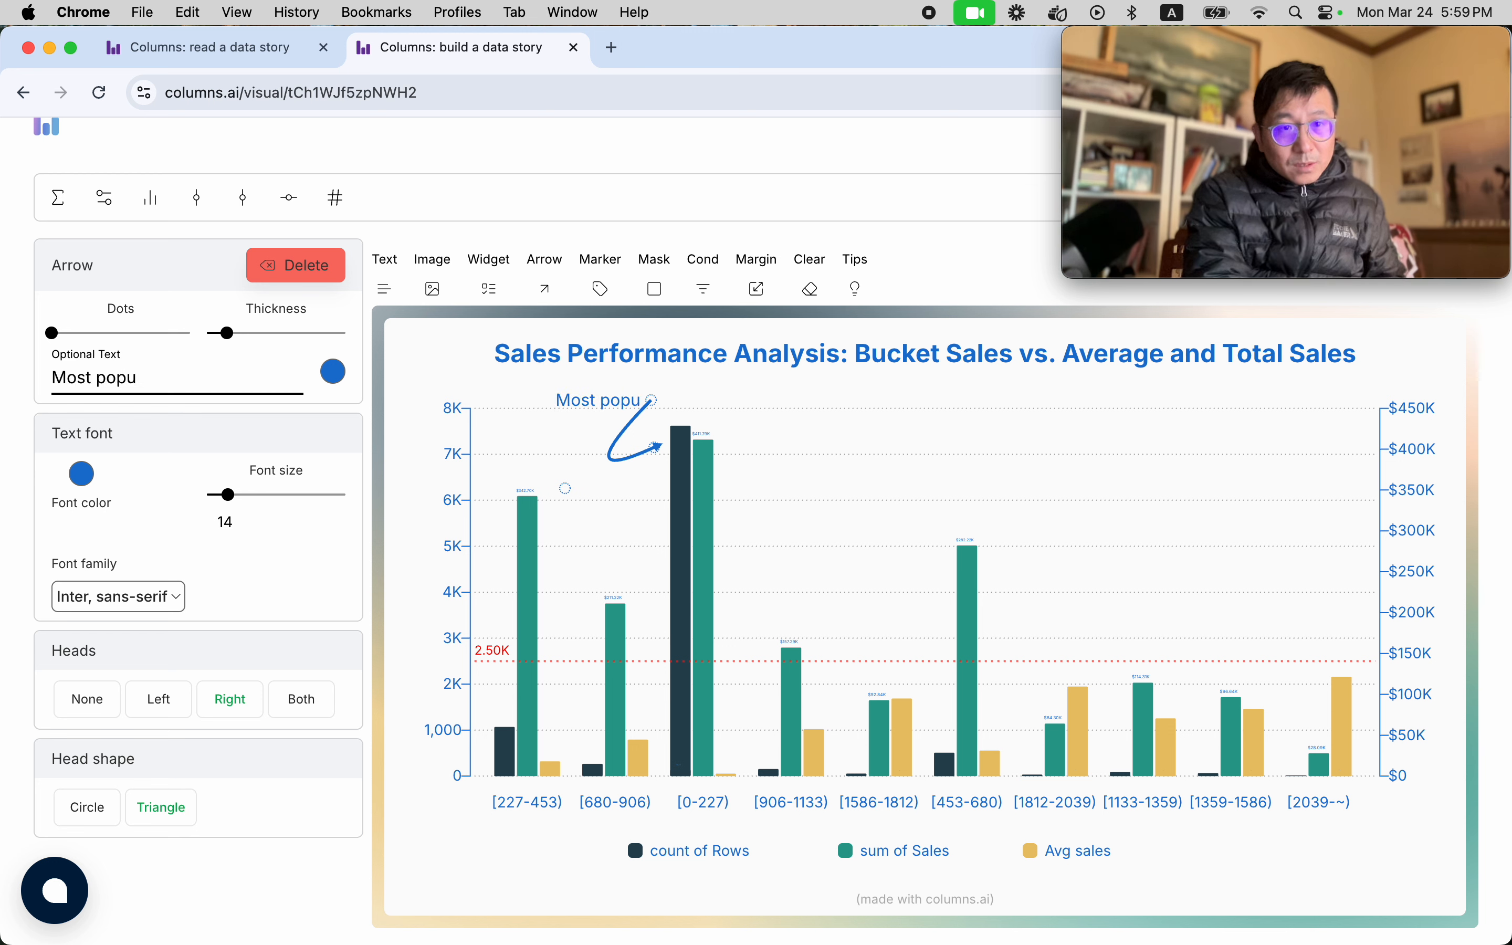
type(";alar ")
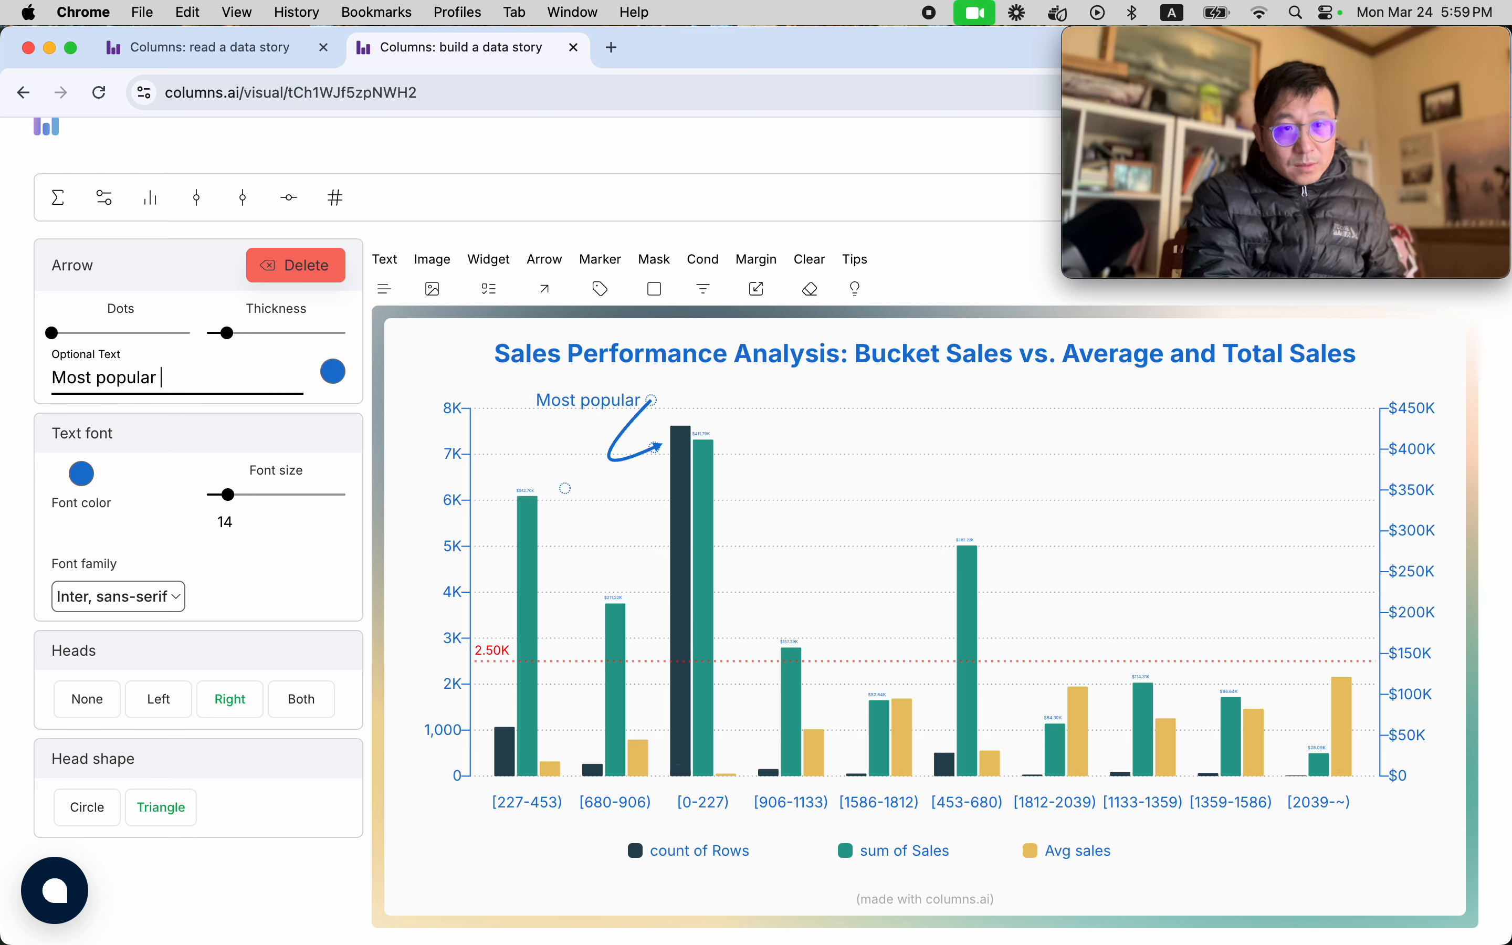
type("sales bucket")
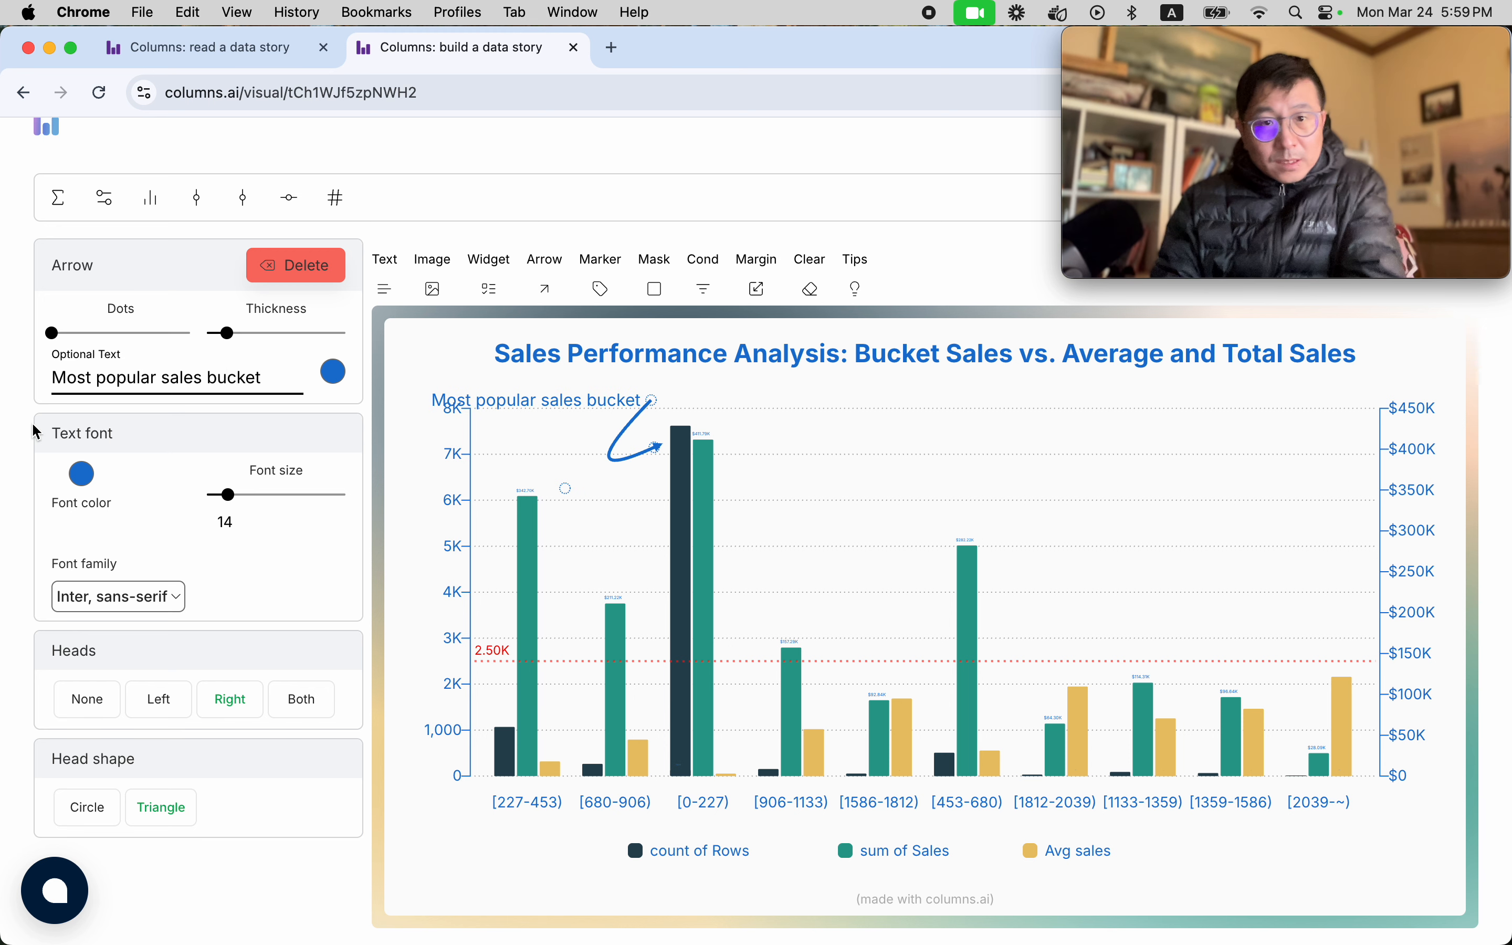
Reshape and reposition the labelled arrow so it curves beneath its text and its head points at the count bar of bucket [0-227).
left_click_drag(658, 403, 797, 403)
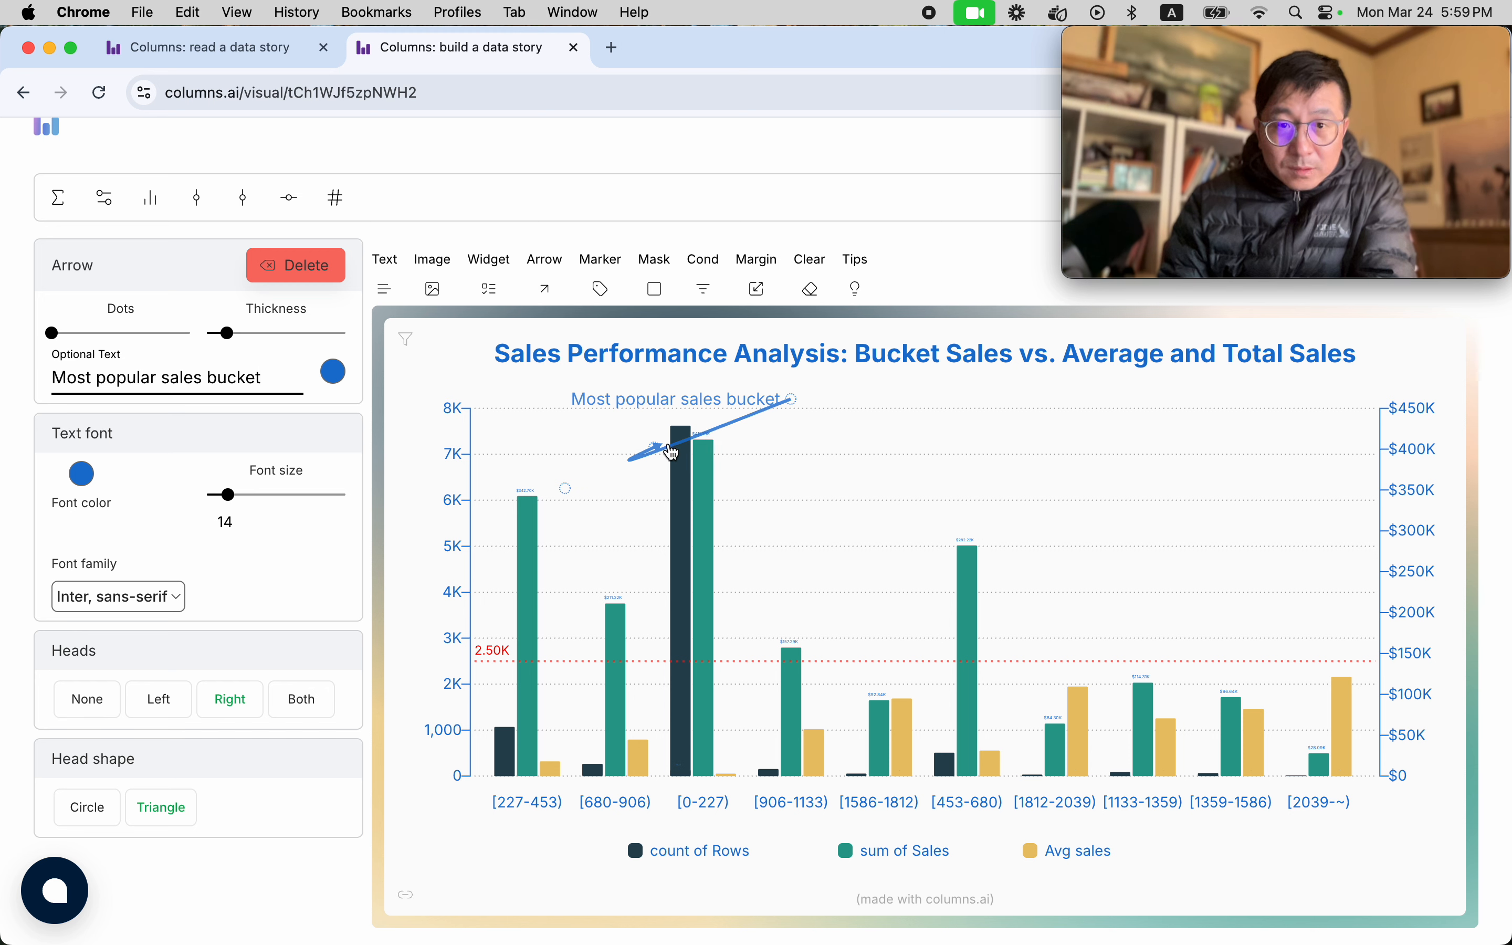
left_click_drag(656, 446, 737, 470)
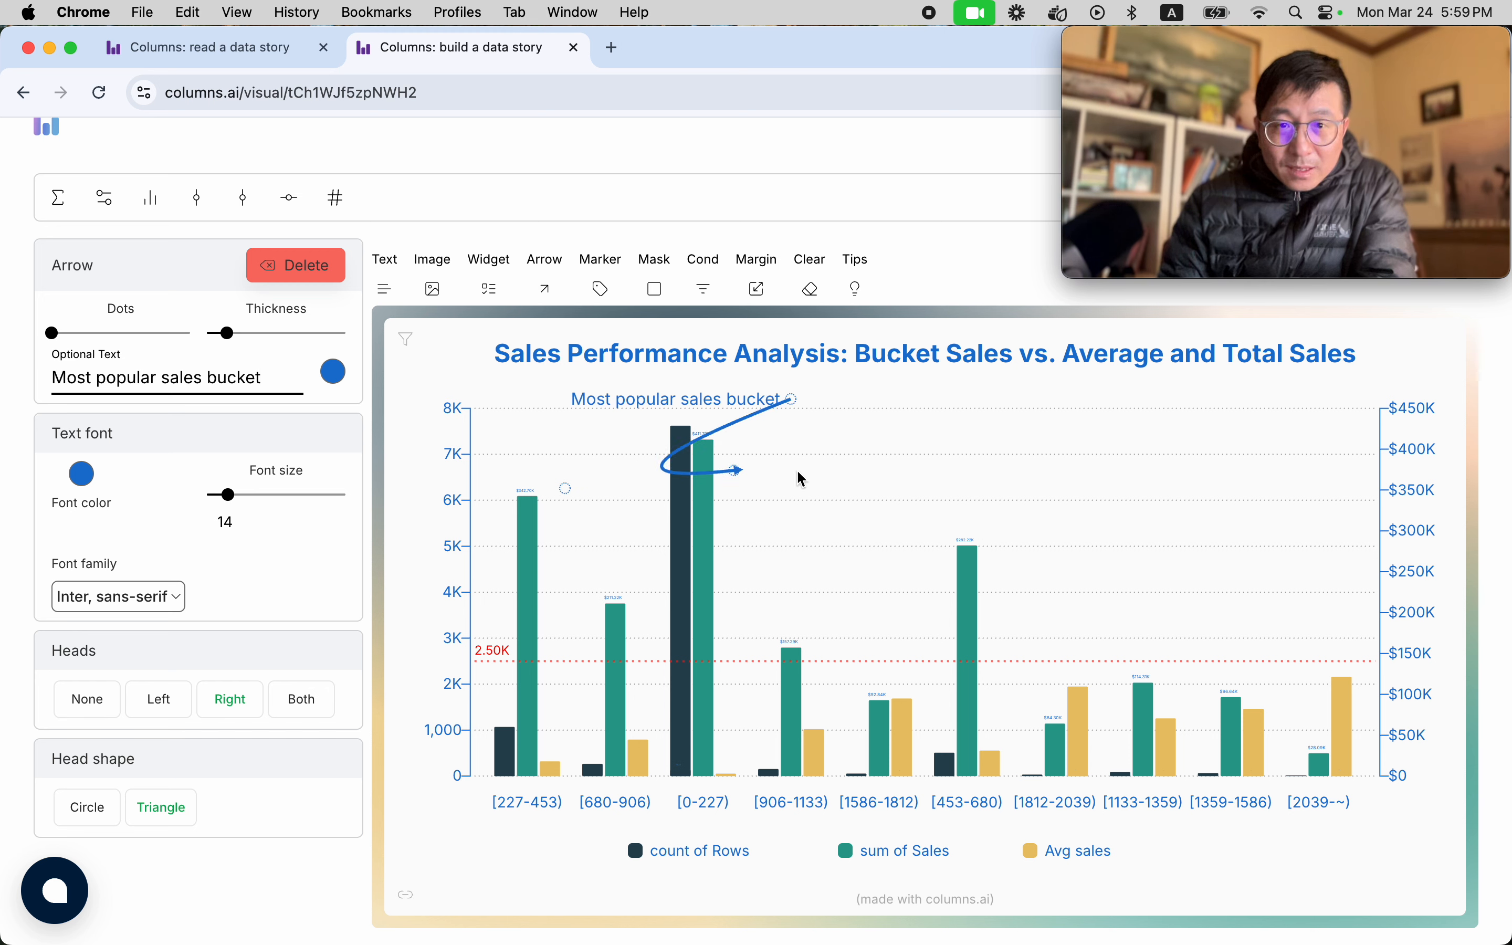
left_click_drag(742, 402, 724, 404)
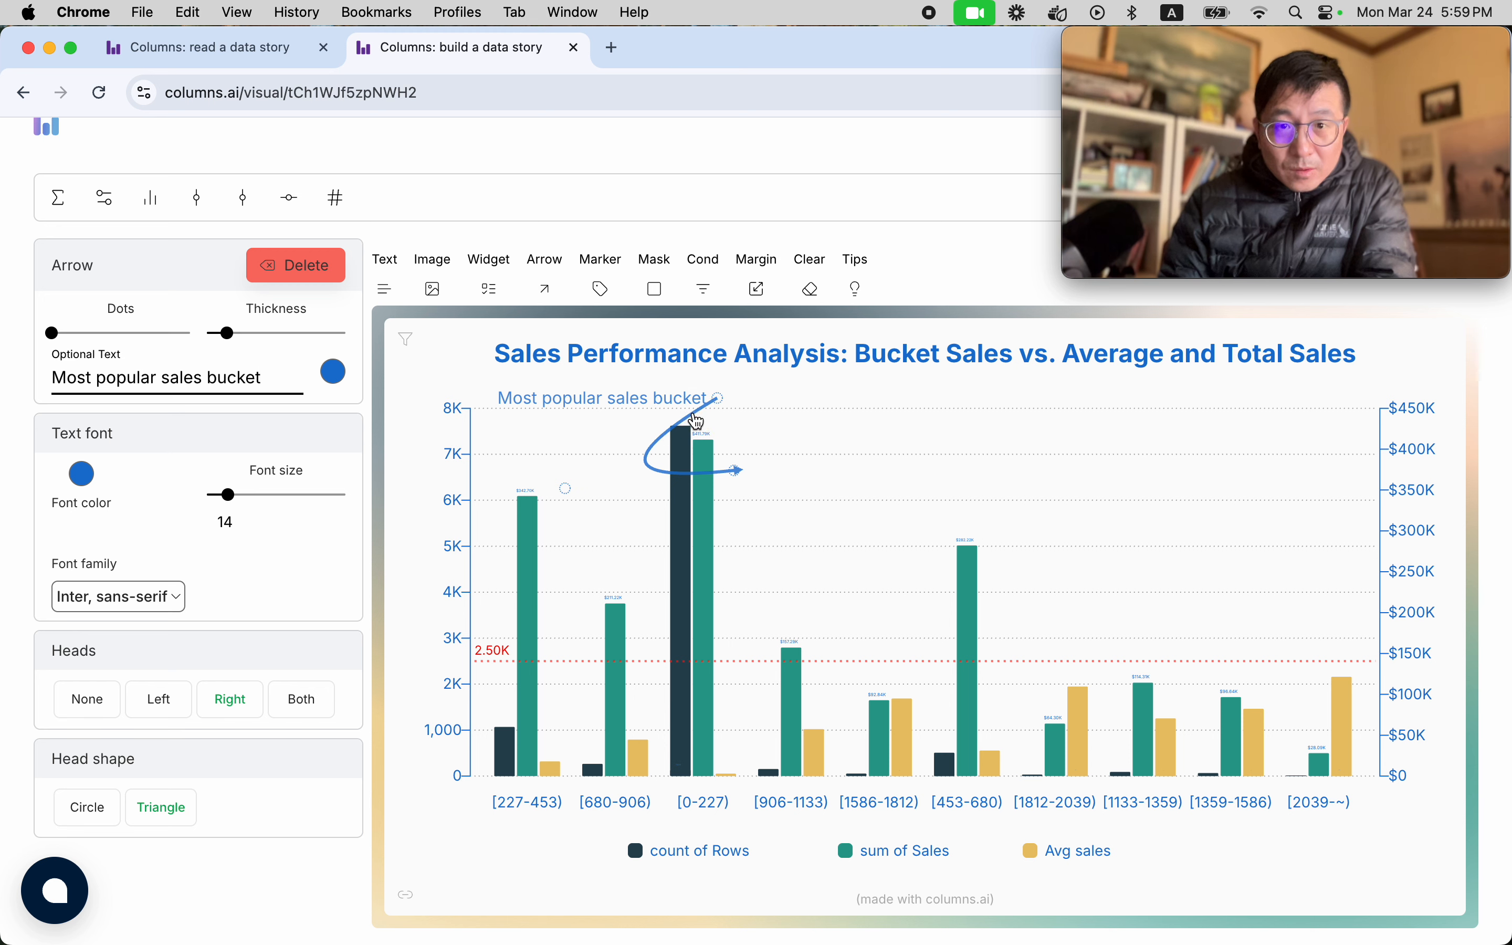
left_click_drag(698, 421, 638, 415)
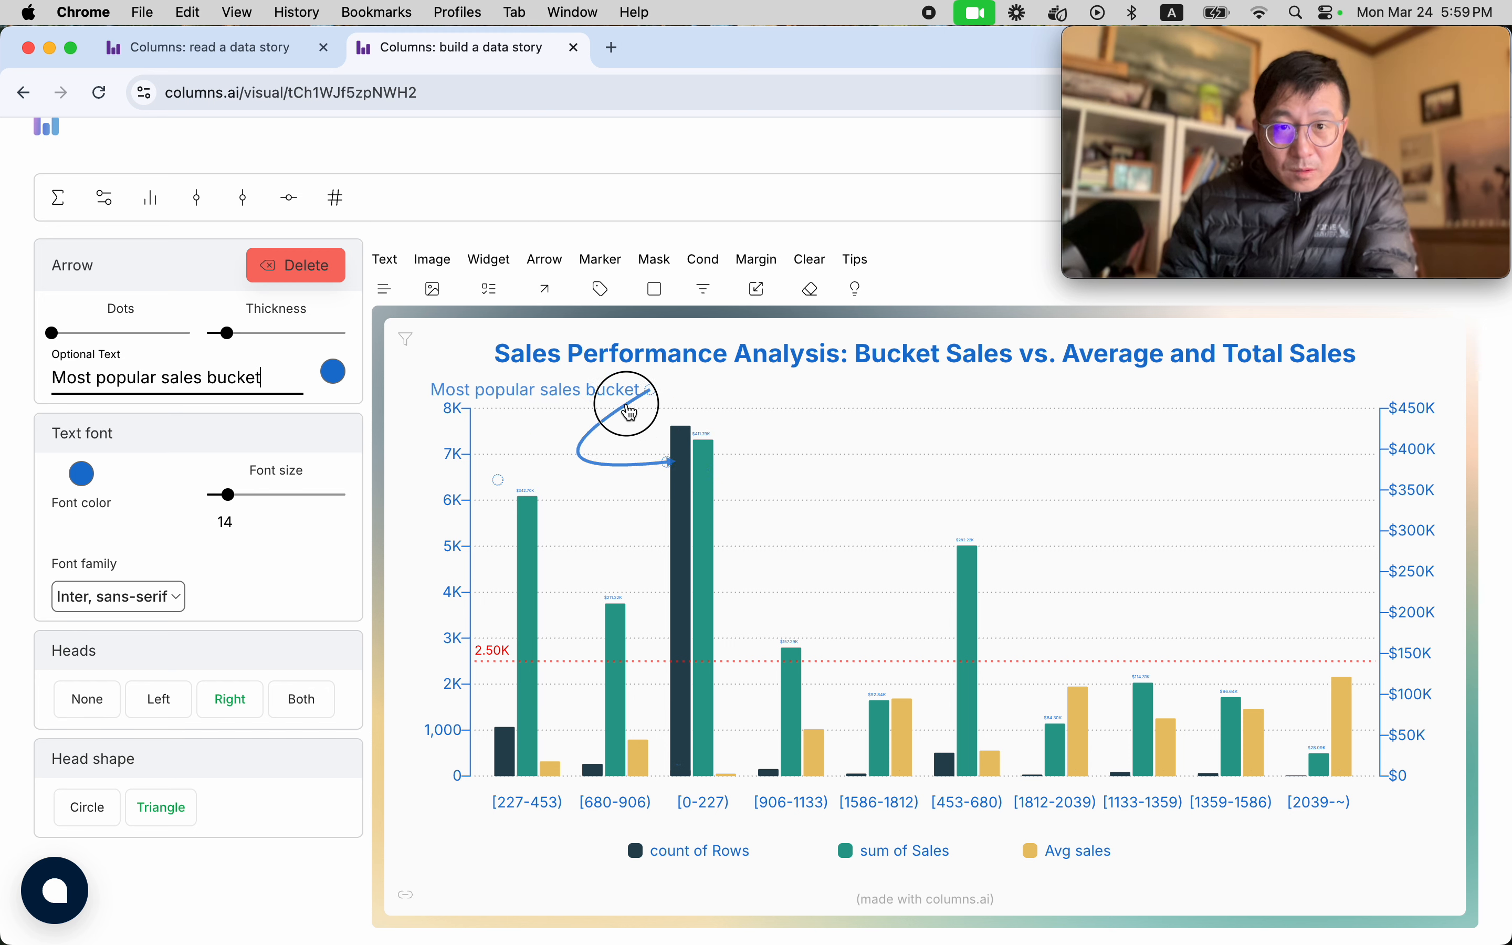
left_click_drag(631, 413, 613, 410)
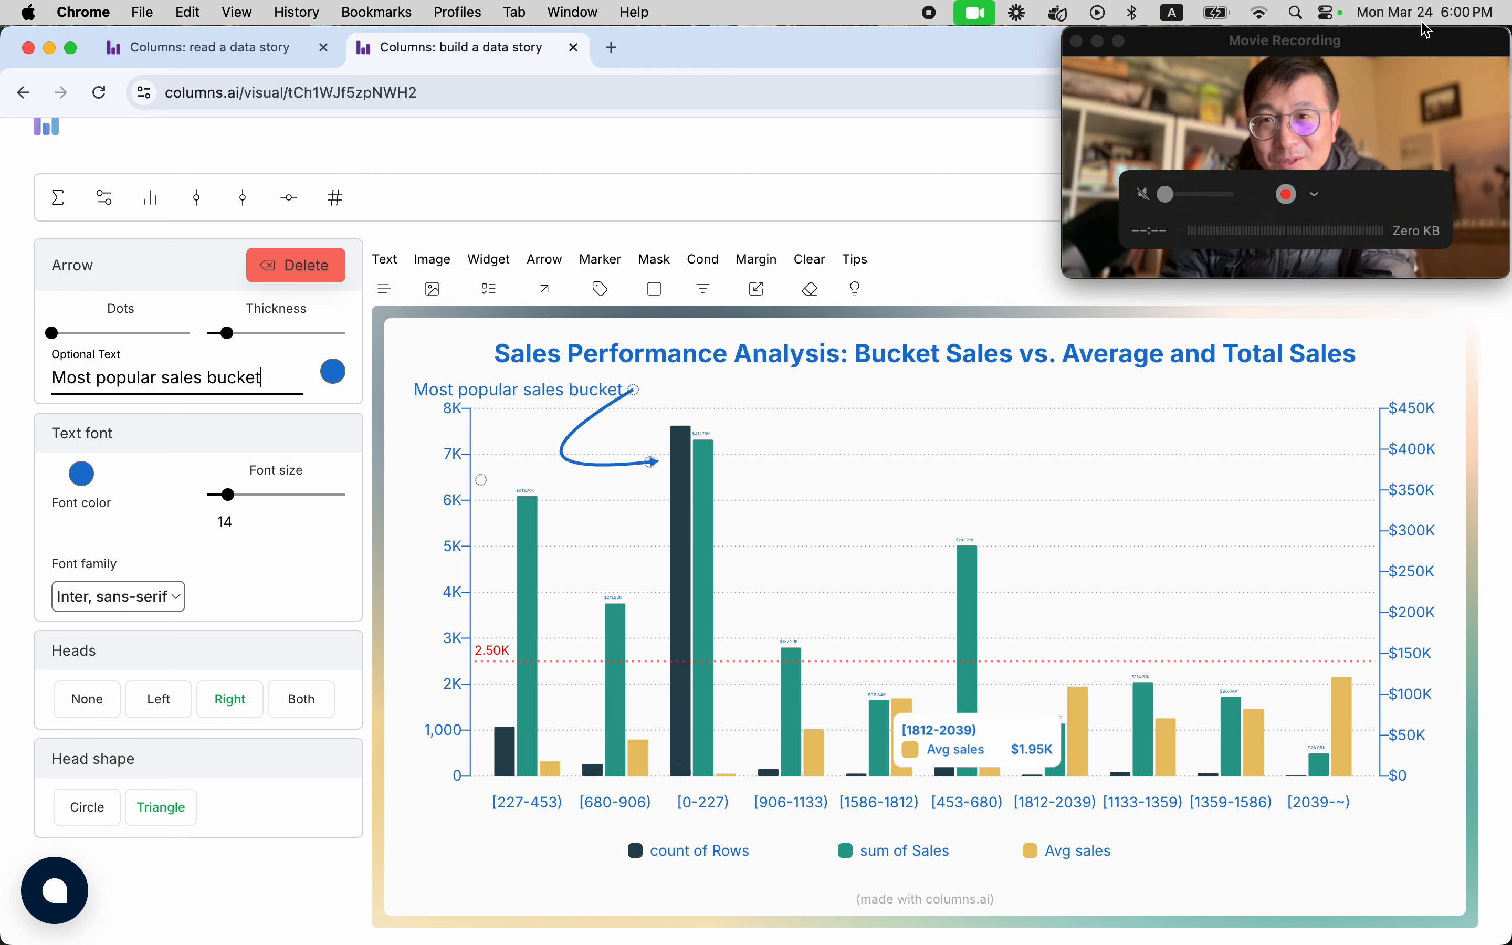
left_click_drag(1387, 40, 945, 53)
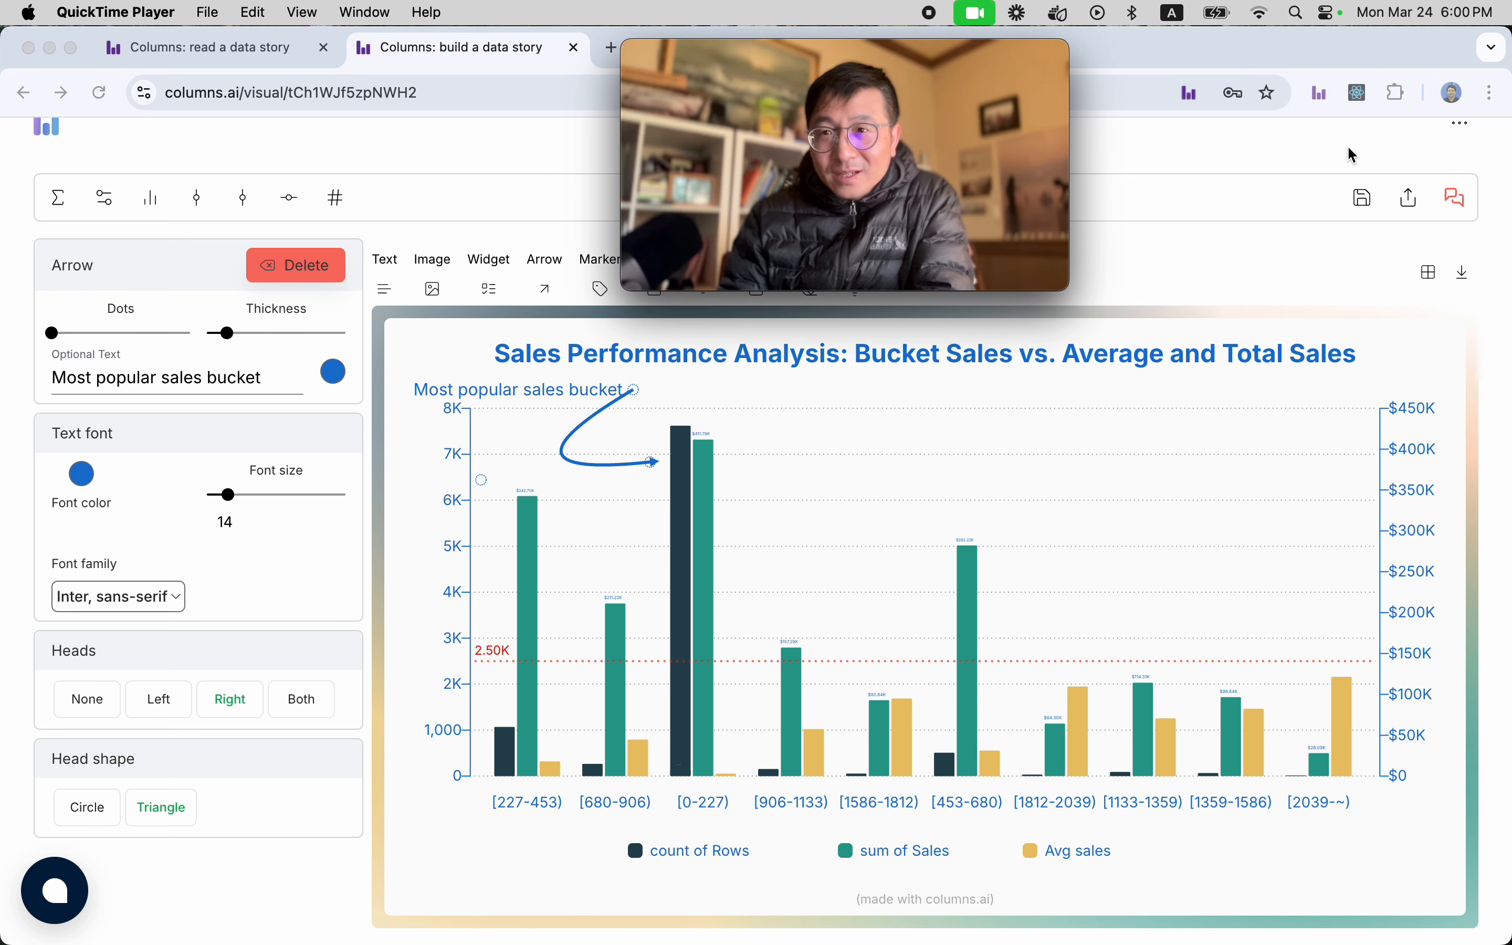
left_click(1457, 199)
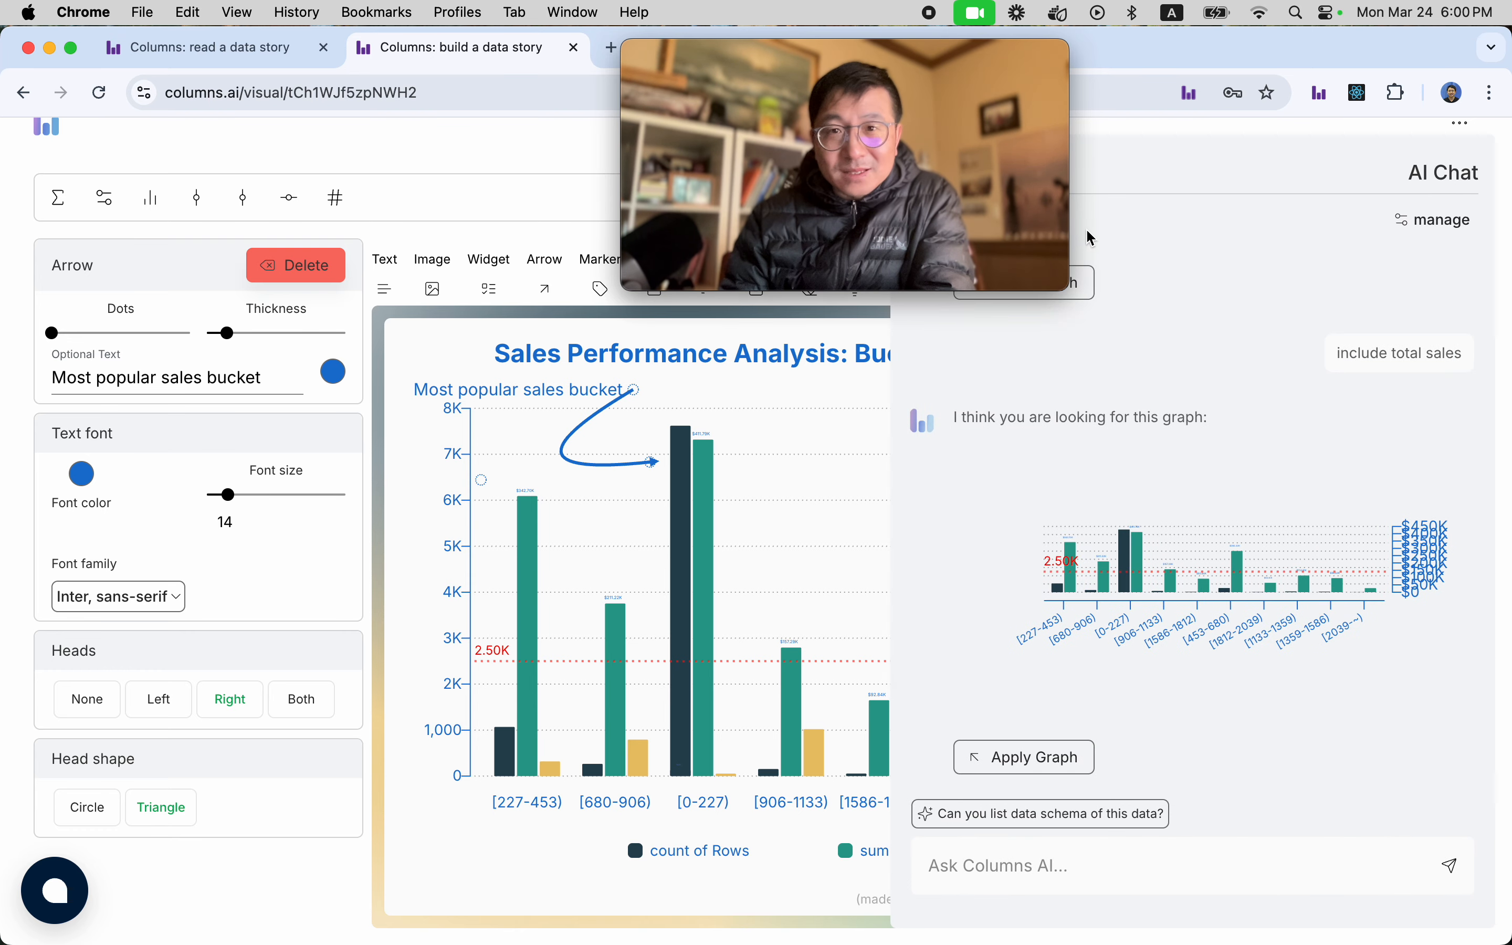
left_click_drag(1003, 65, 816, 66)
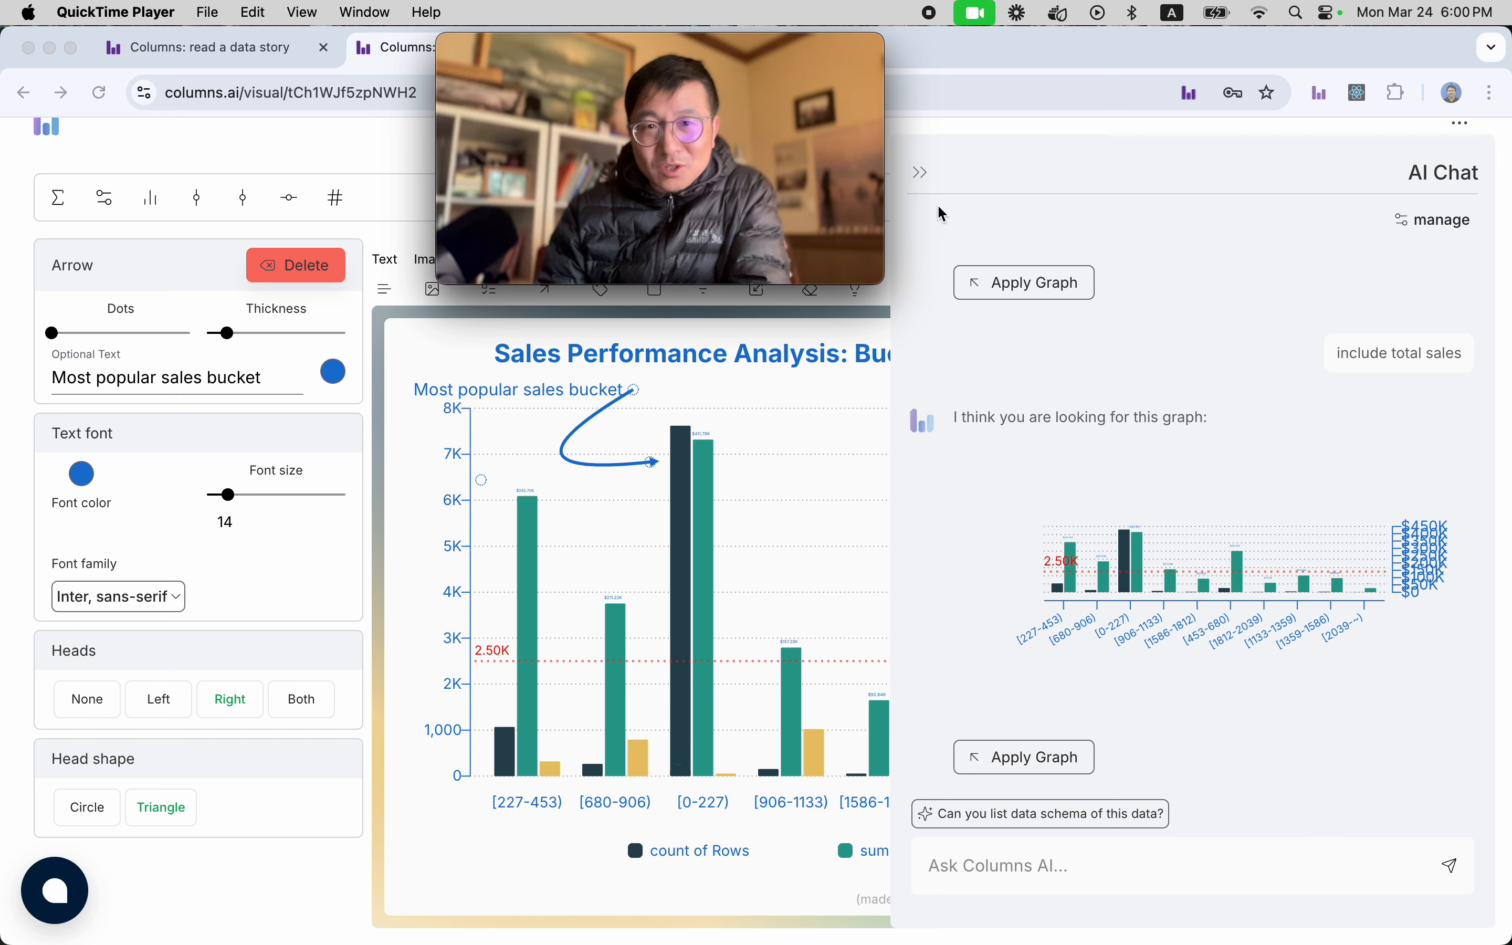
left_click(922, 173)
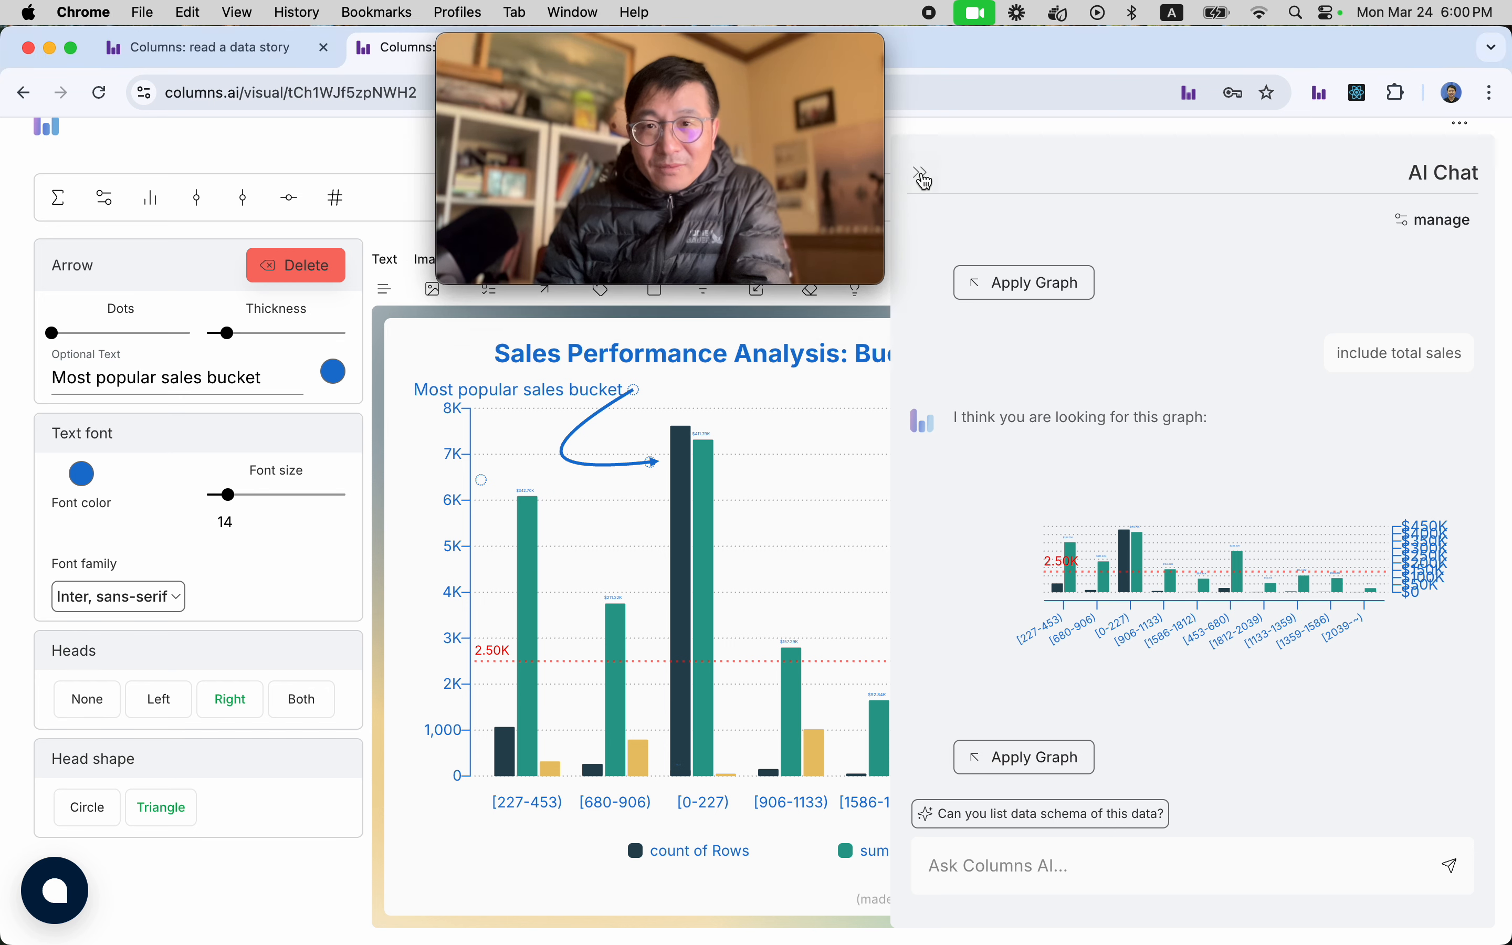
left_click_drag(665, 59, 231, 75)
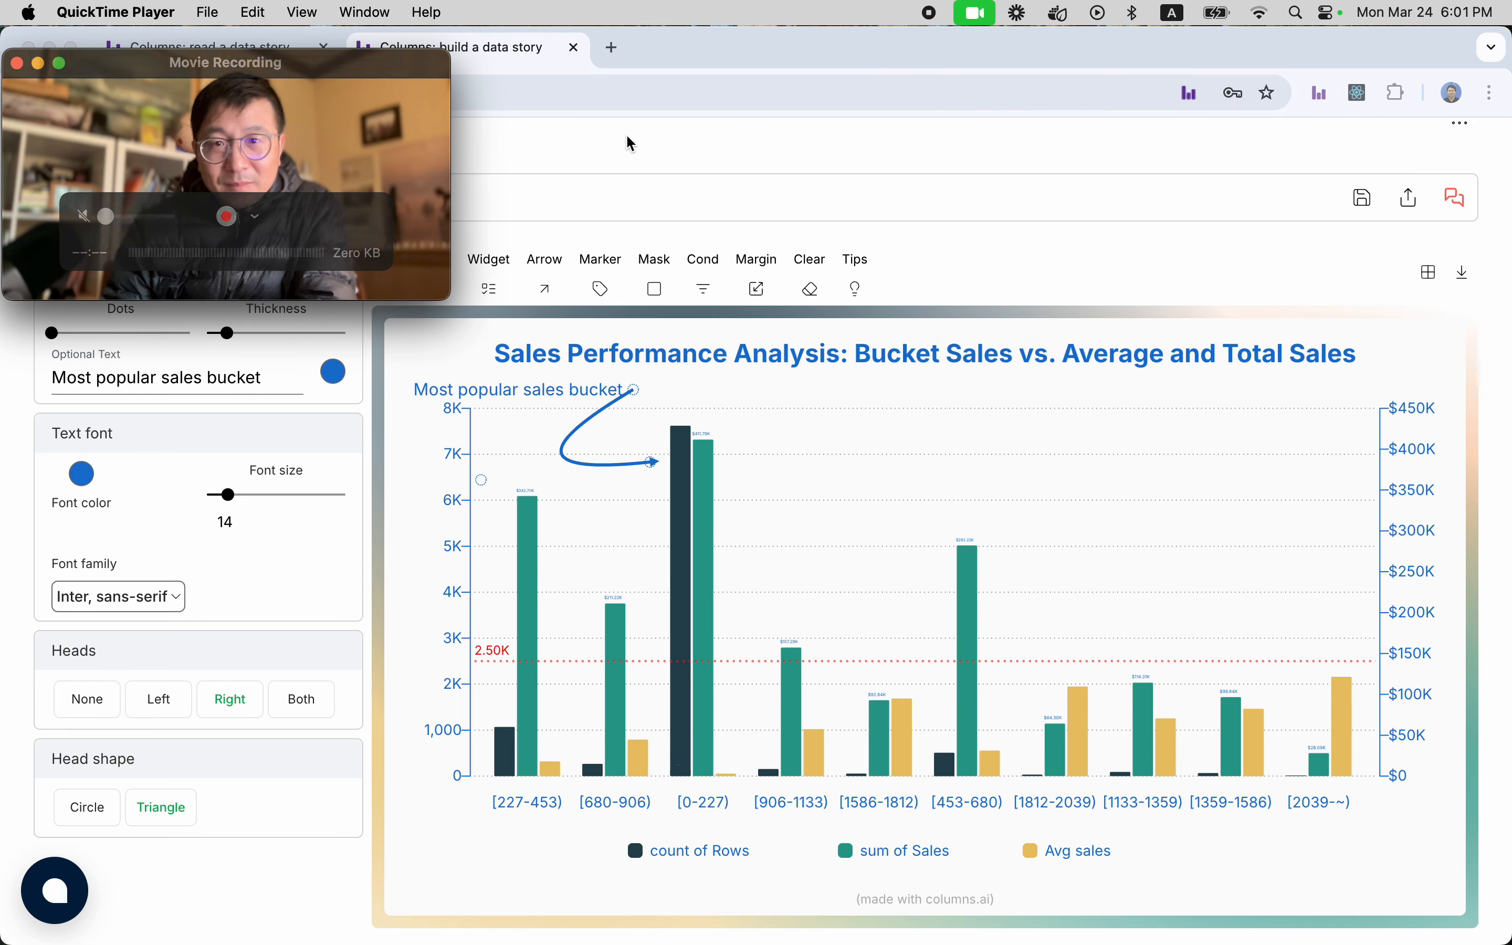
Share the story with everyone as public, copy its public URL and save the sharing settings.
left_click(1270, 203)
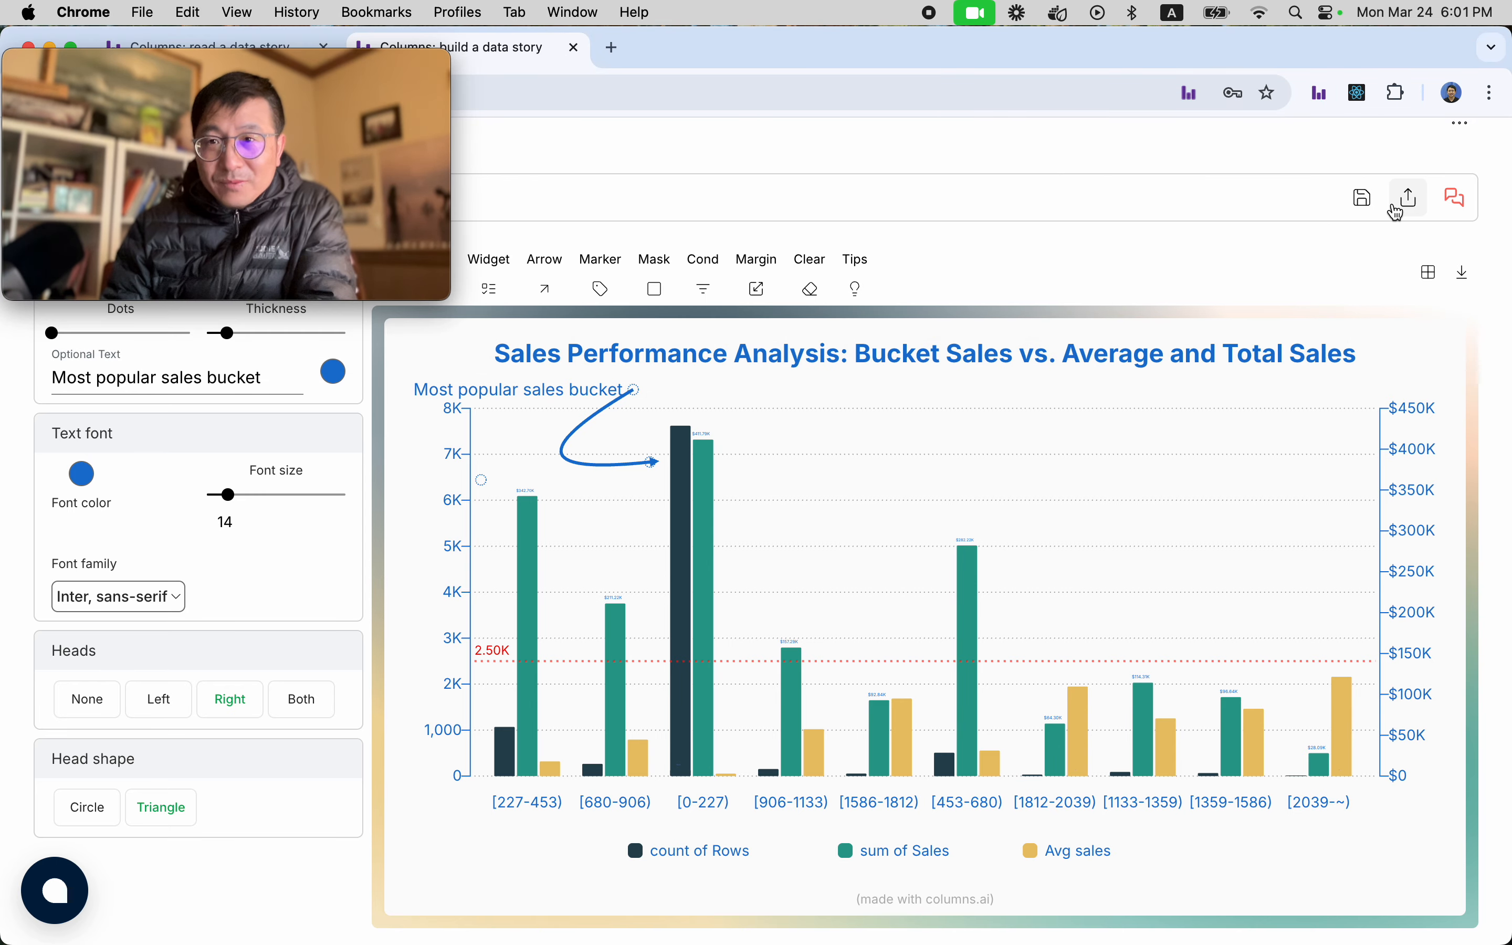
left_click(1410, 198)
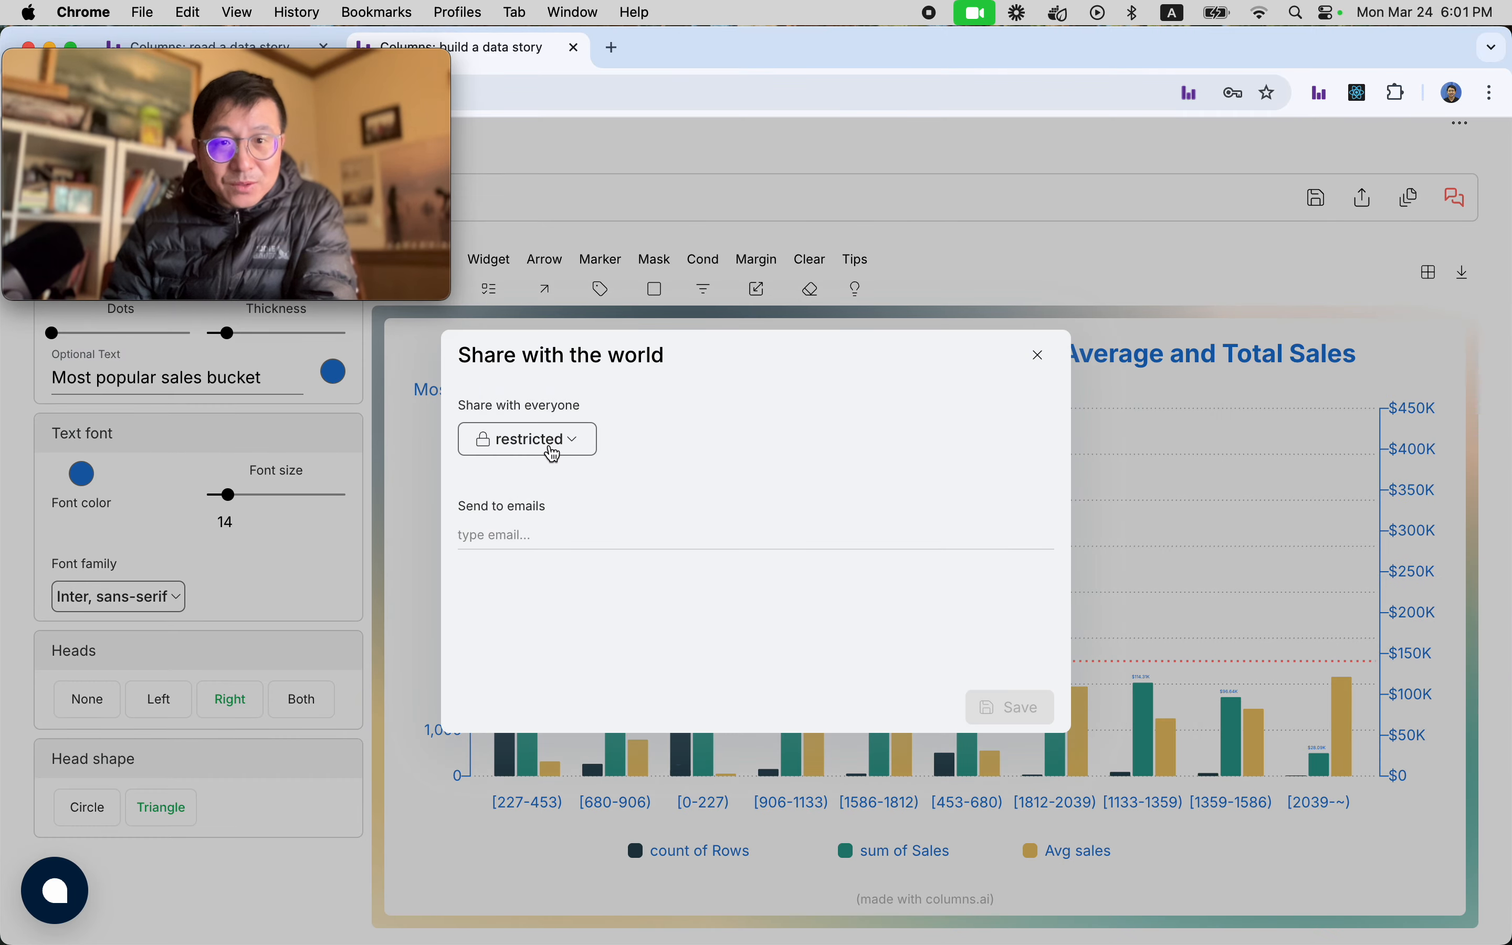
left_click(552, 455)
left_click(506, 527)
left_click(529, 511)
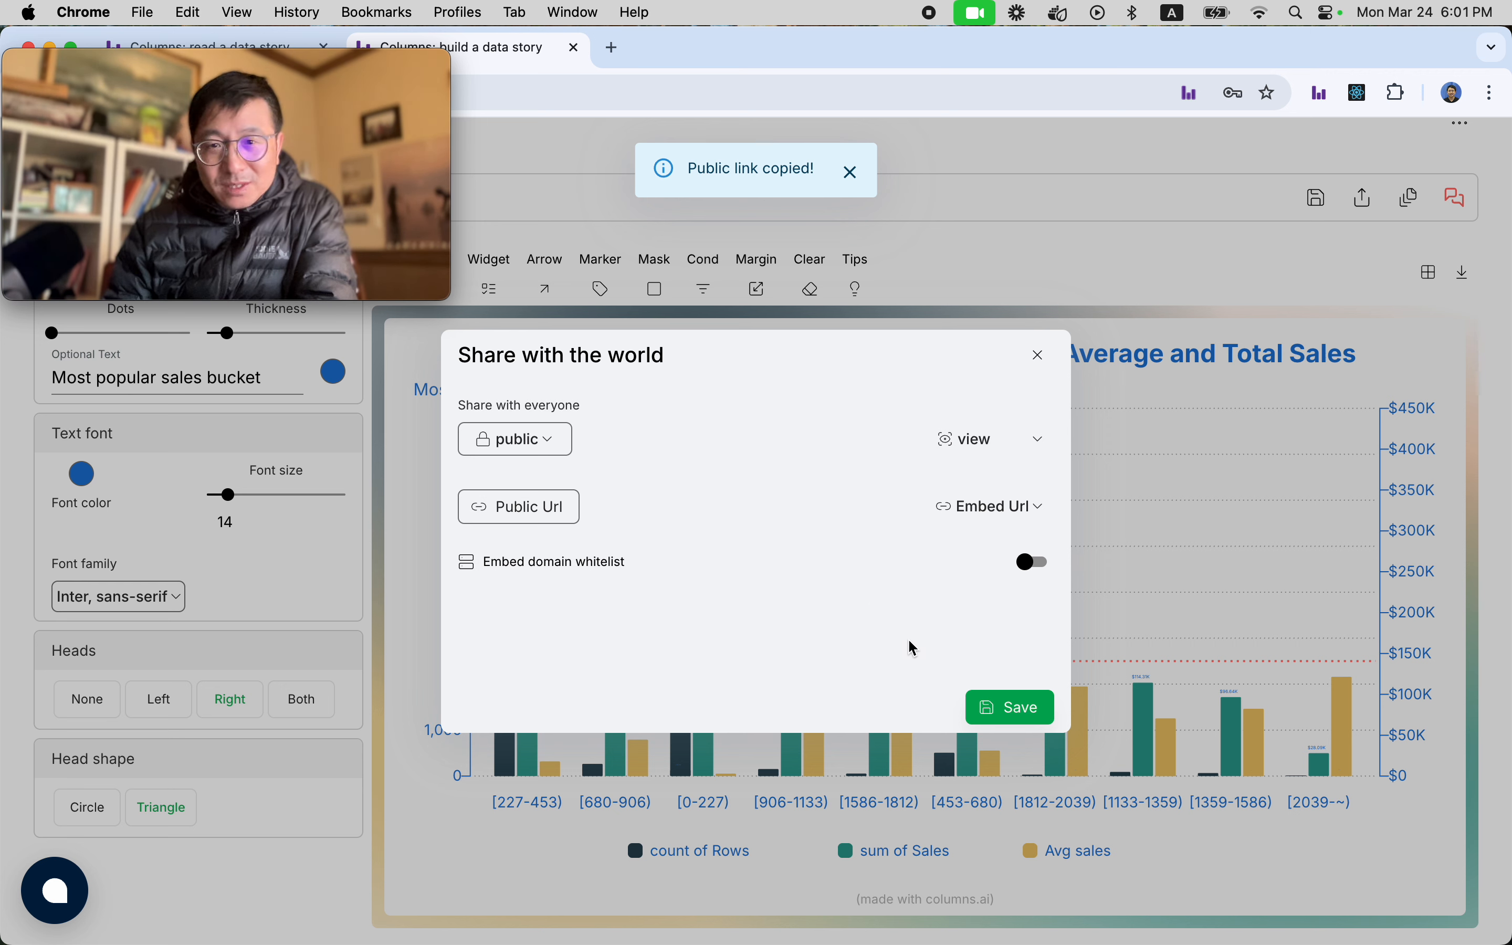
left_click(1000, 710)
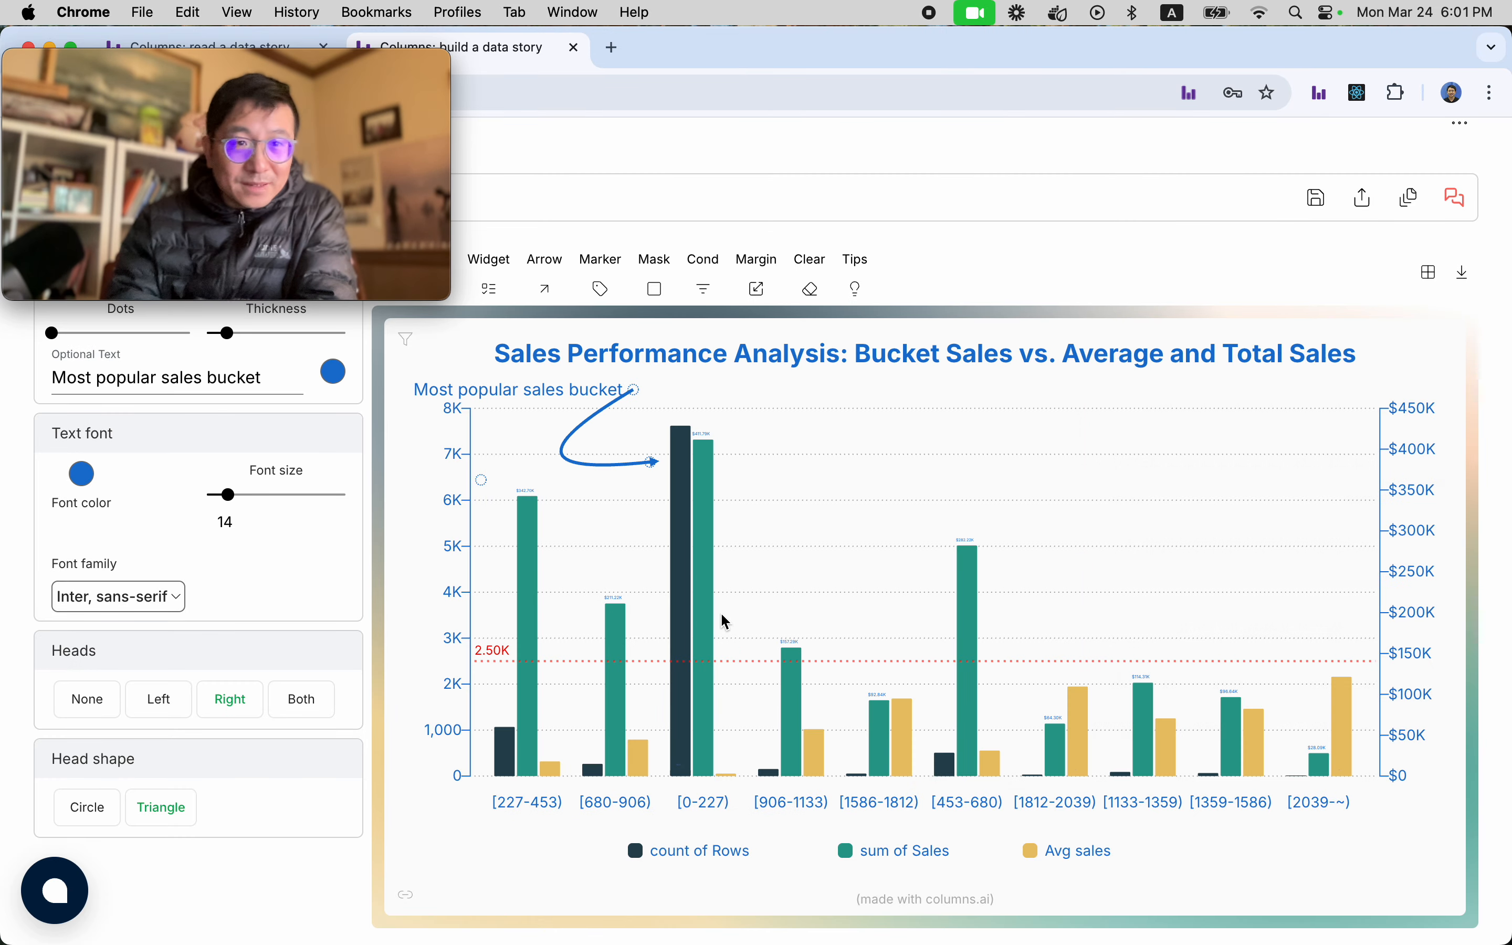
Open the copied public link of the story in a new browser tab.
left_click(618, 51)
key("super+v")
key("Return")
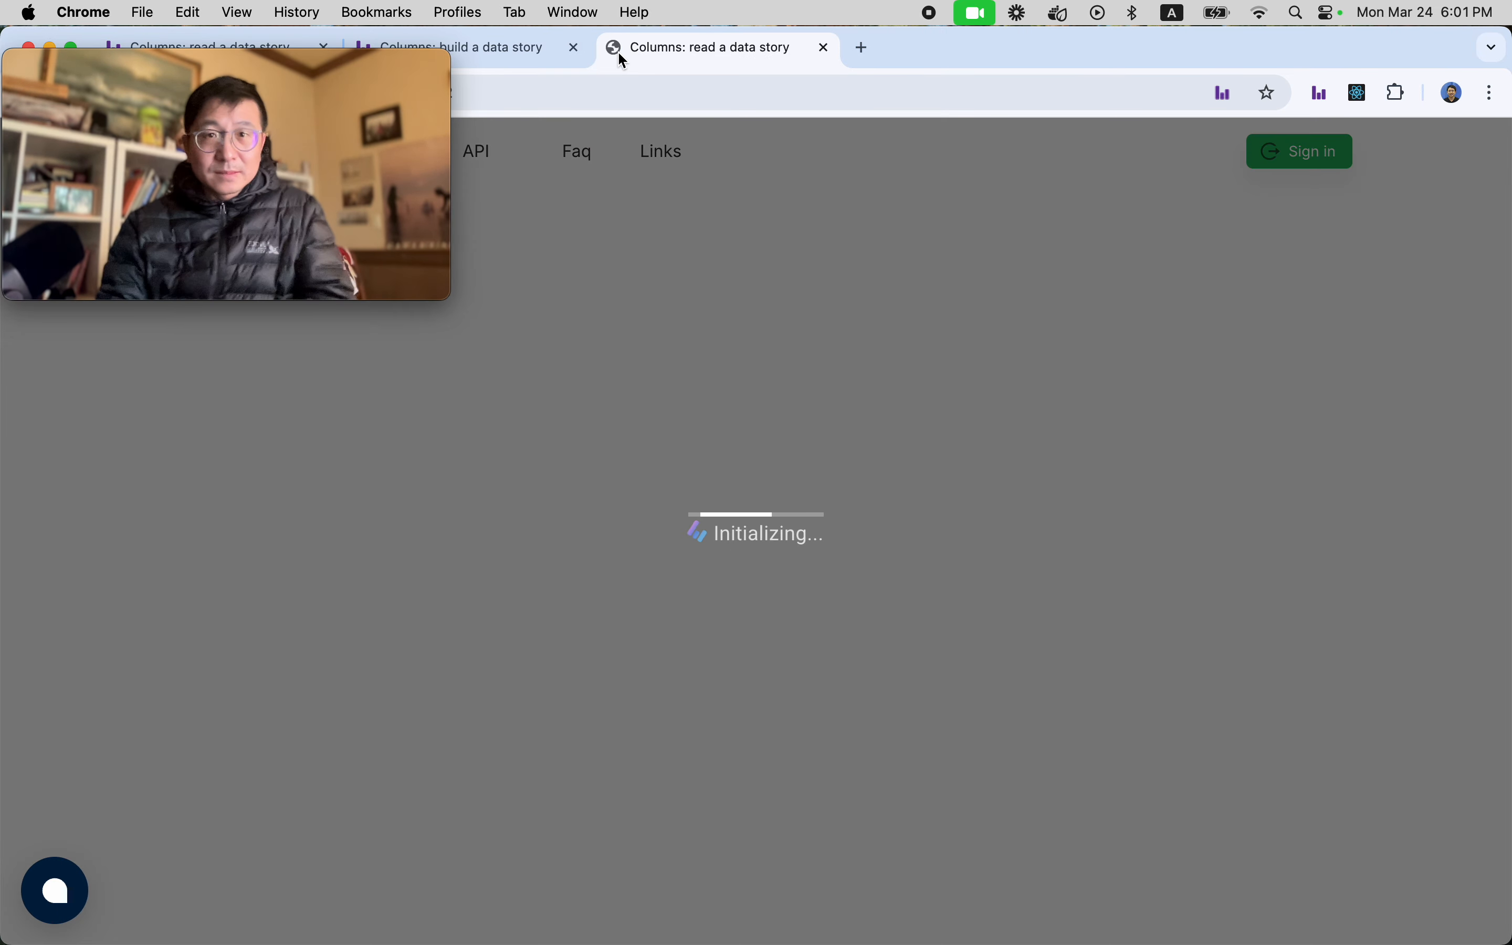